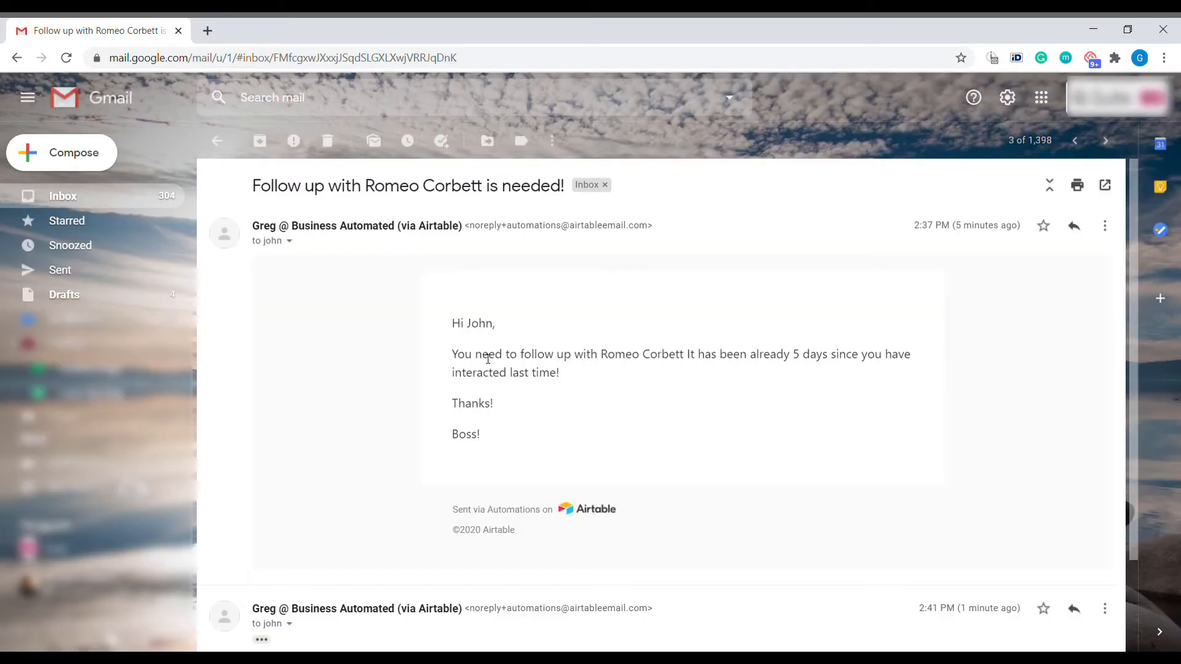
Refresh the Gmail inbox, open a 'Follow up with … is needed!' thread, then the newer one
scroll(485, 357, "down", 2)
scroll(802, 345, "up", 2)
left_click(56, 200)
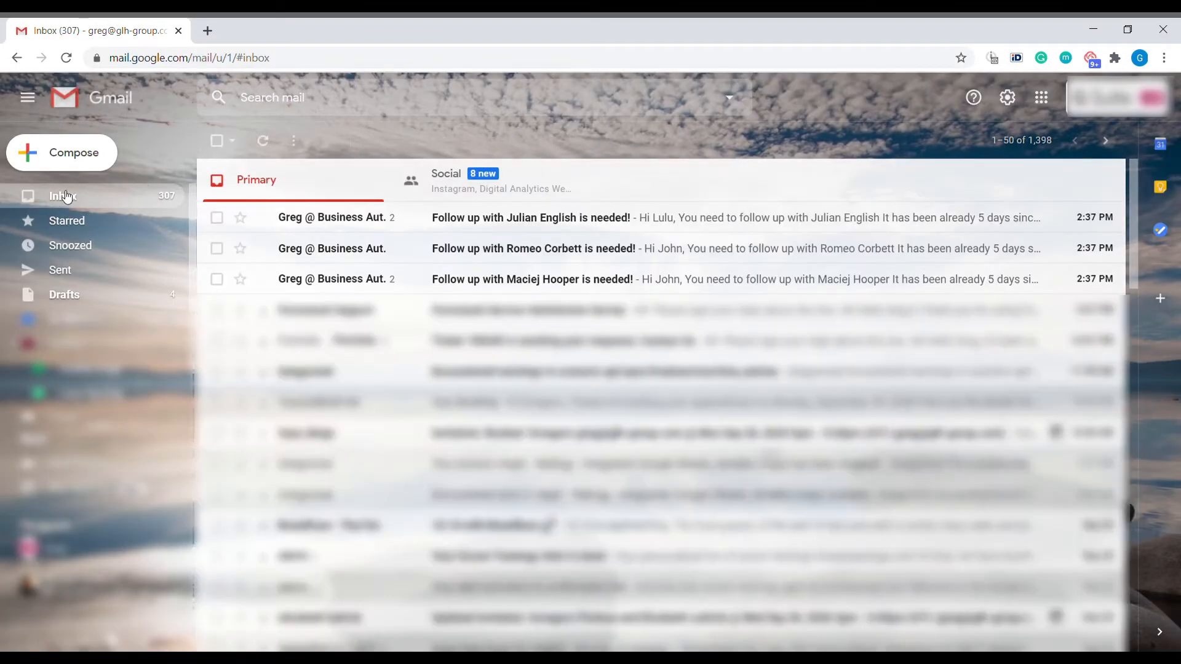
left_click(67, 196)
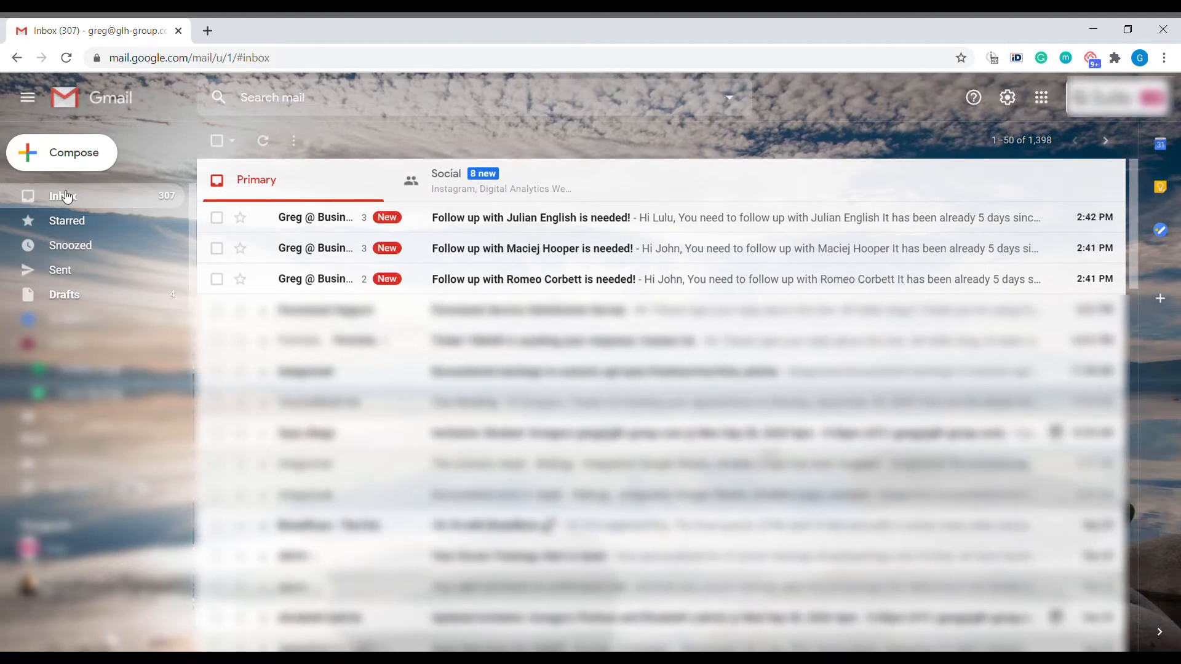
left_click(751, 252)
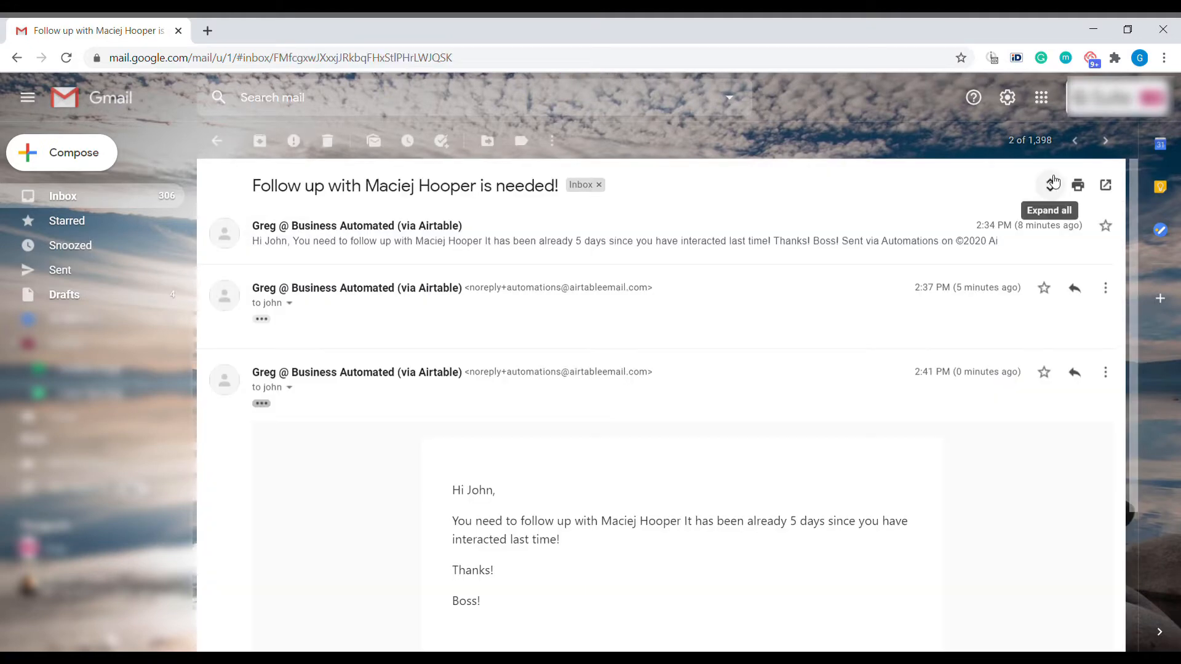
left_click(1078, 145)
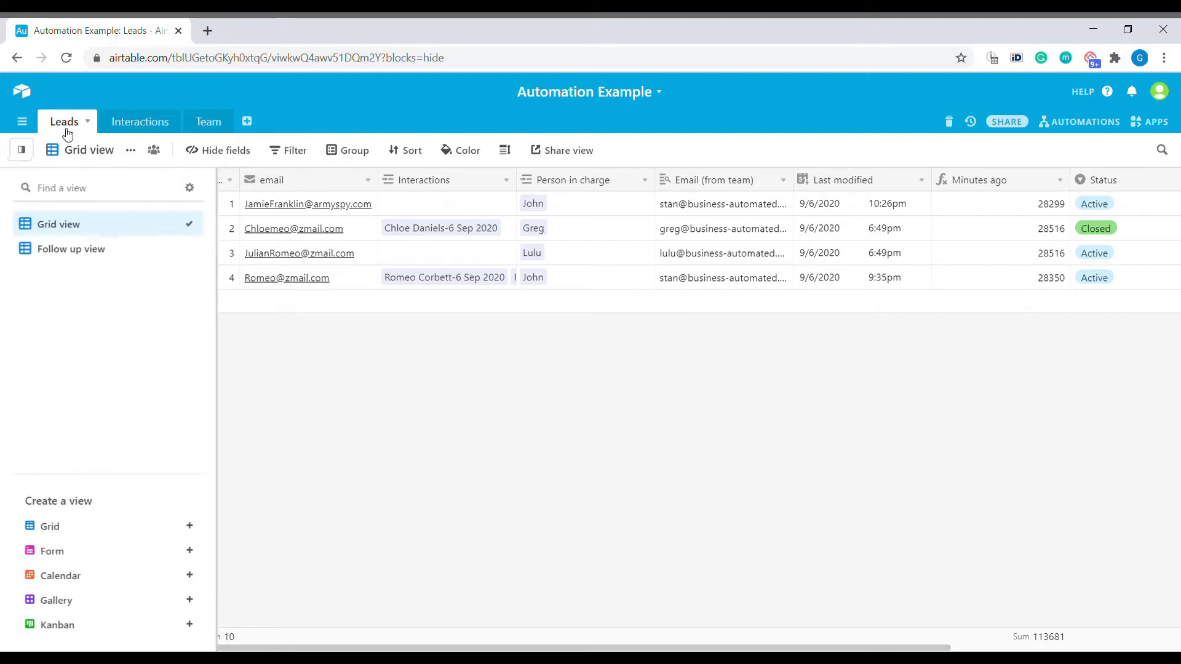
left_click(139, 122)
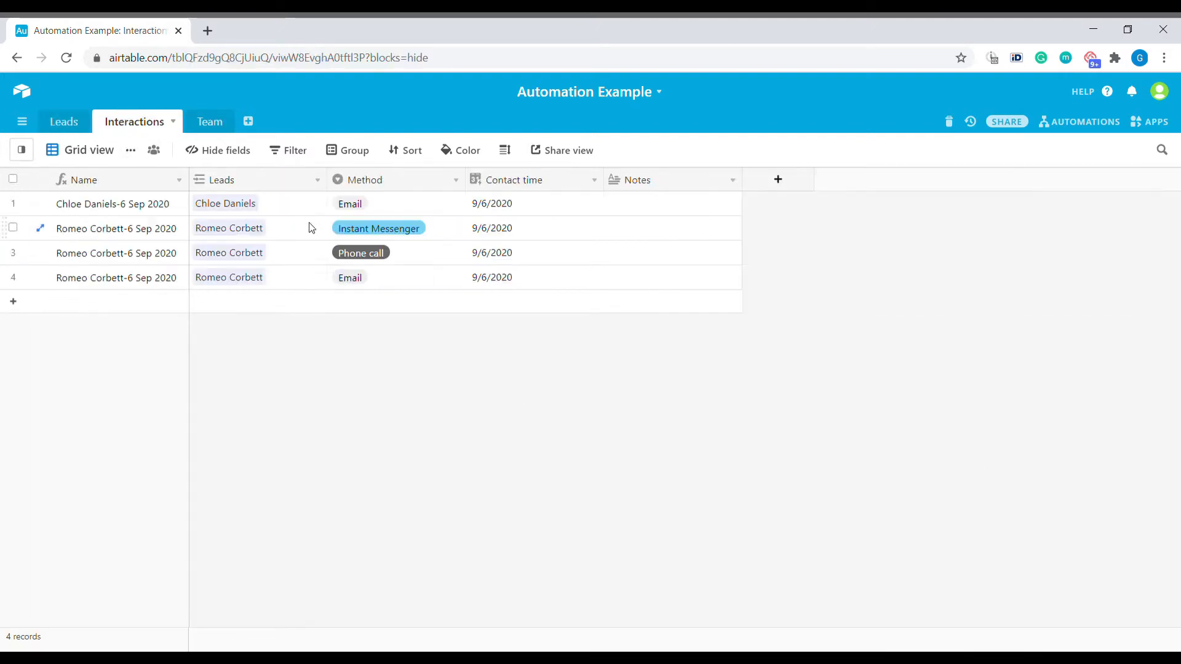
left_click(220, 125)
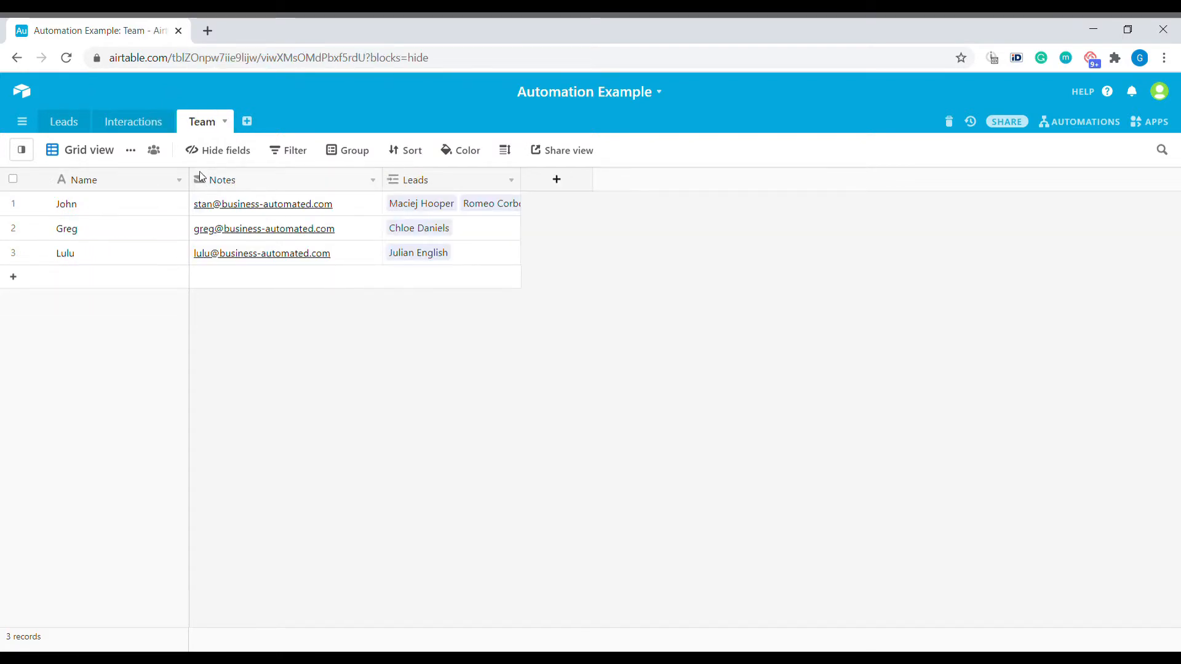
left_click_drag(132, 208, 137, 257)
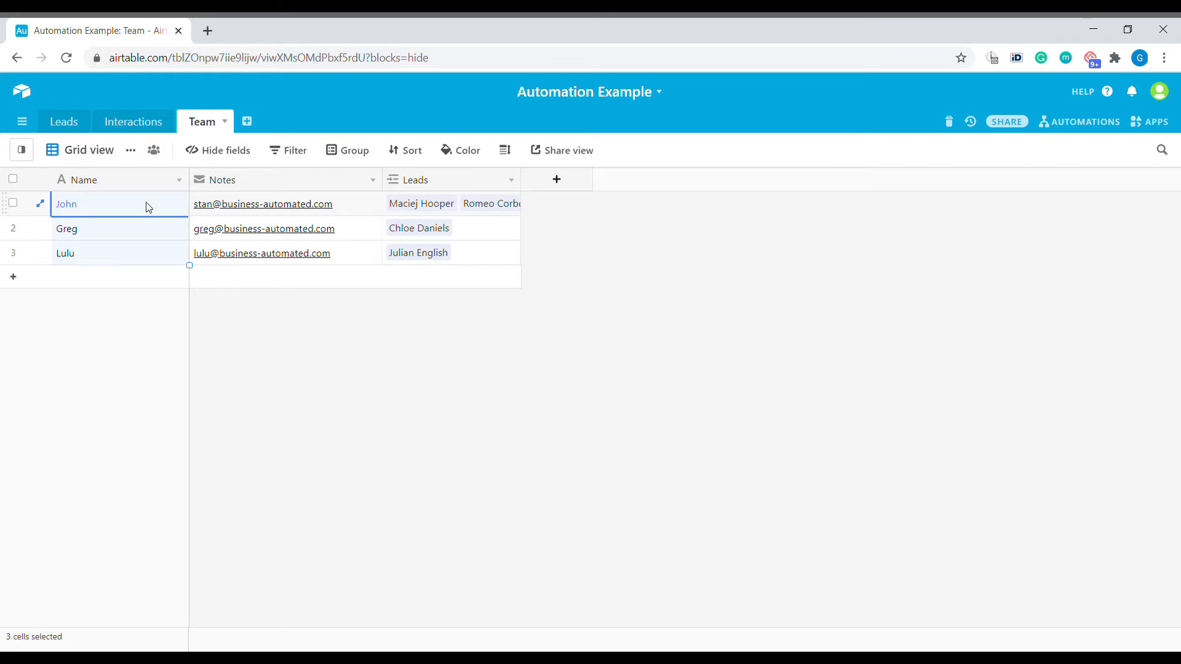
left_click(64, 122)
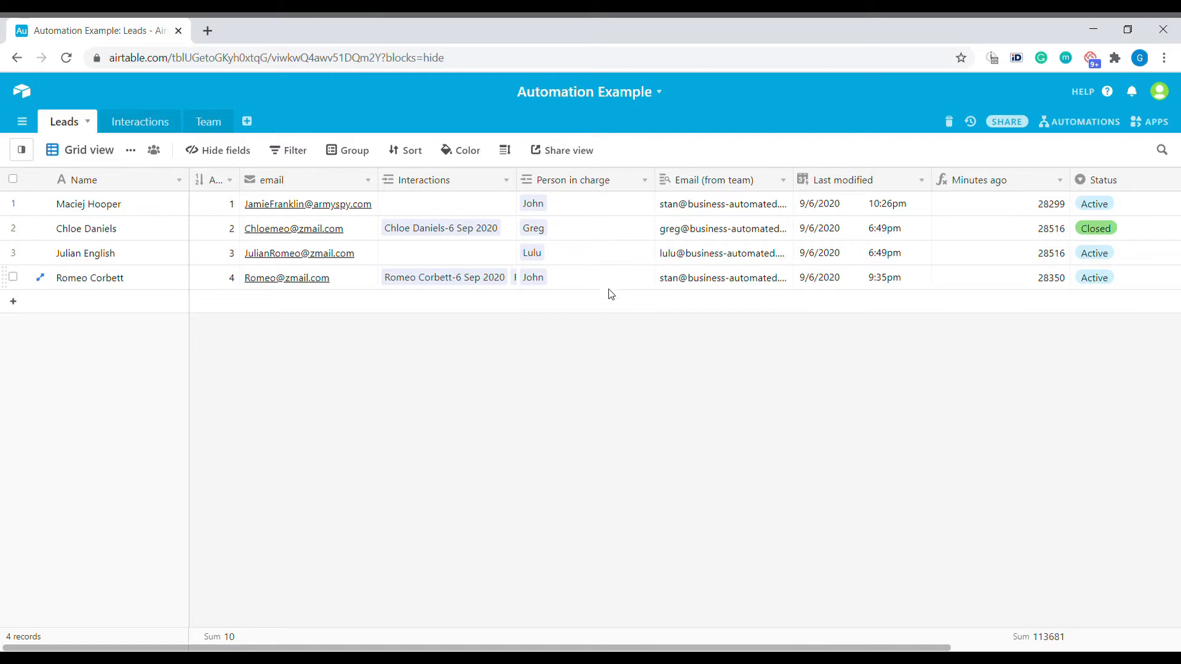
left_click(833, 254)
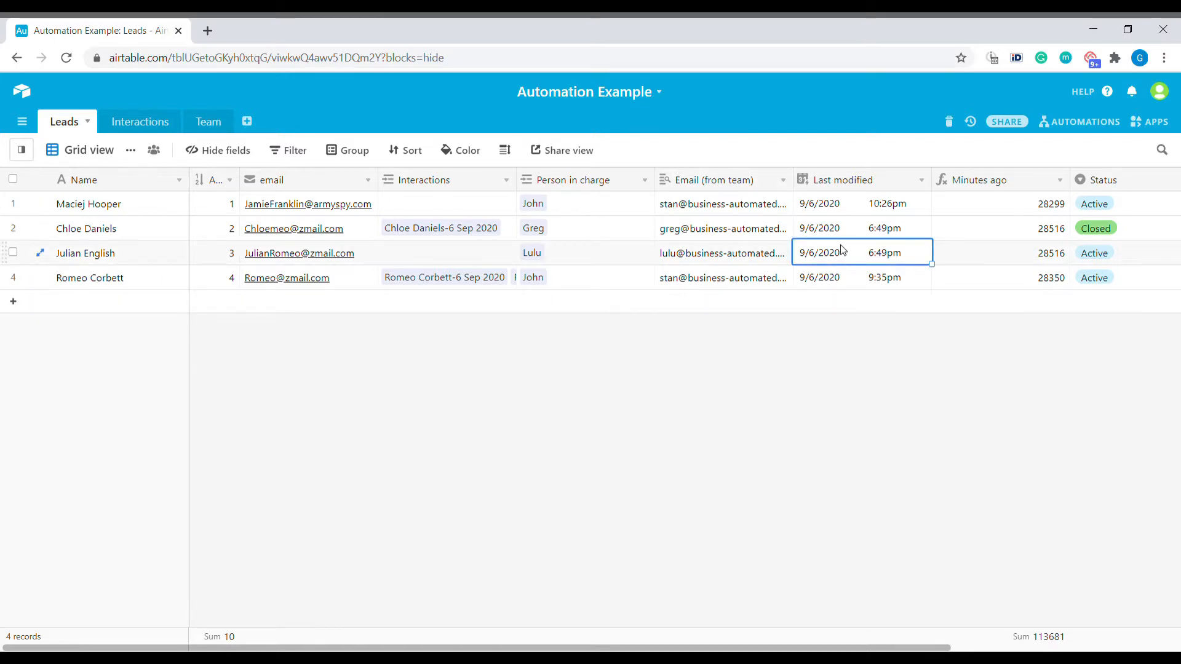
left_click(923, 183)
left_click(908, 205)
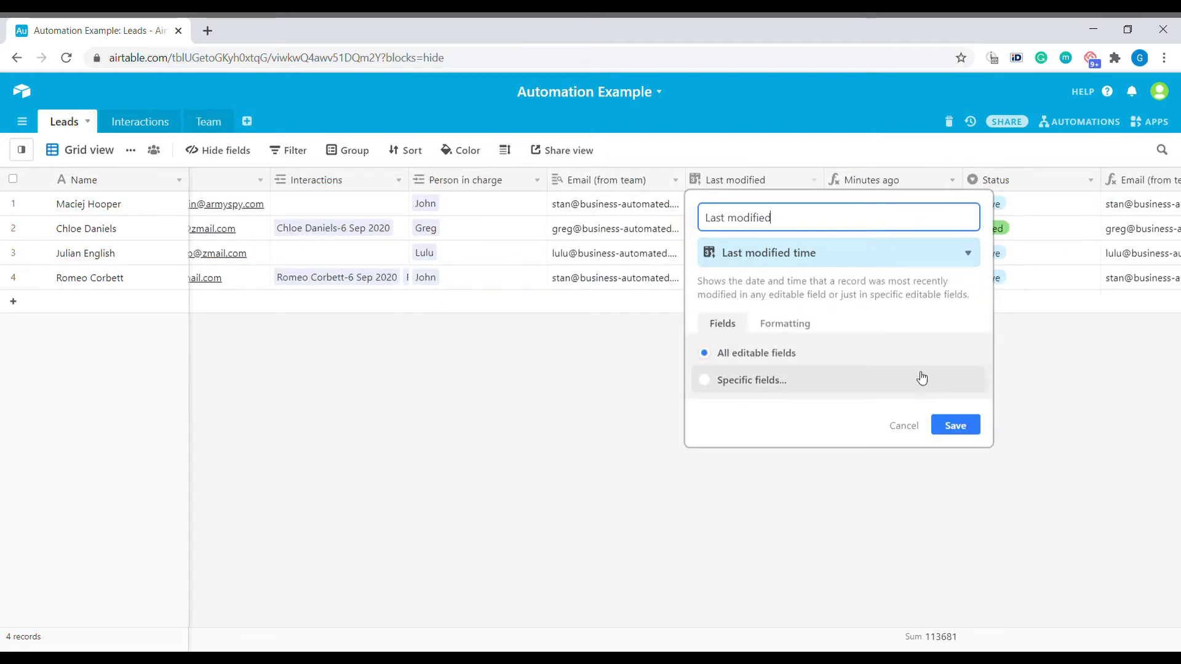
left_click(896, 430)
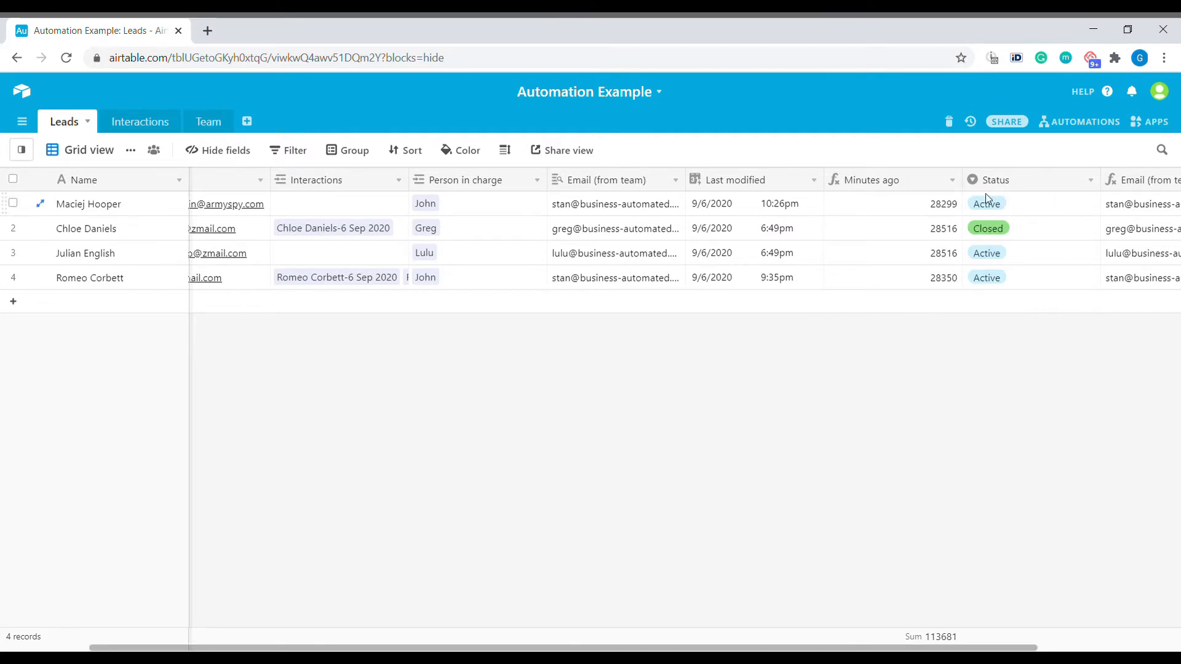
left_click(952, 180)
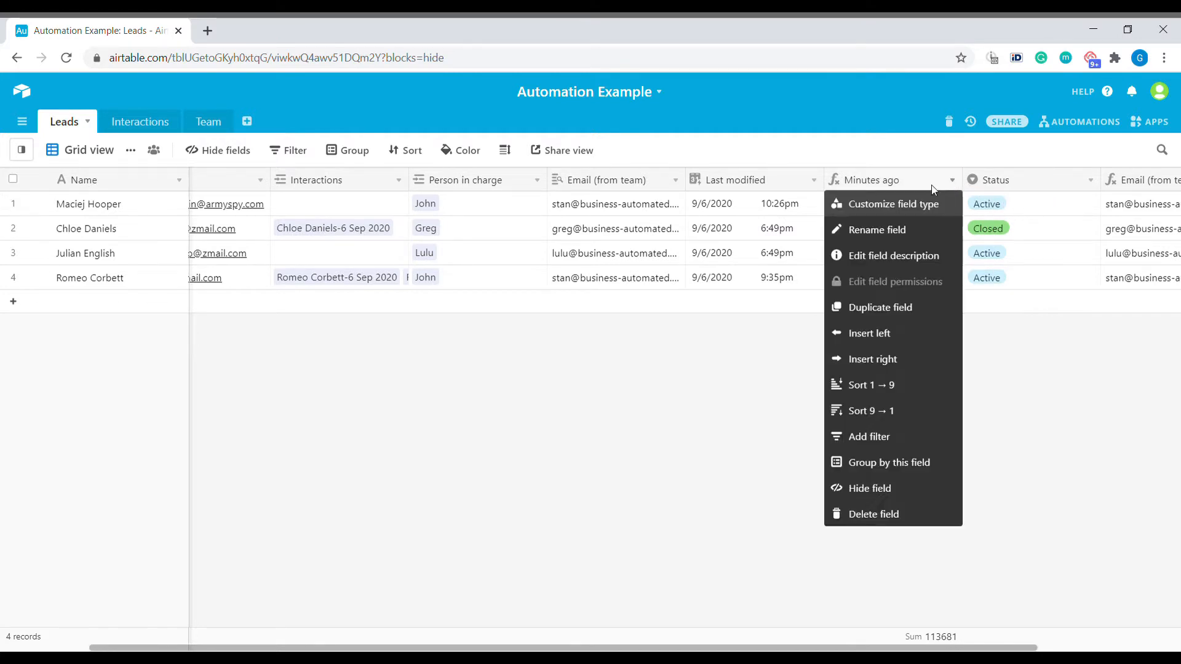
left_click(916, 205)
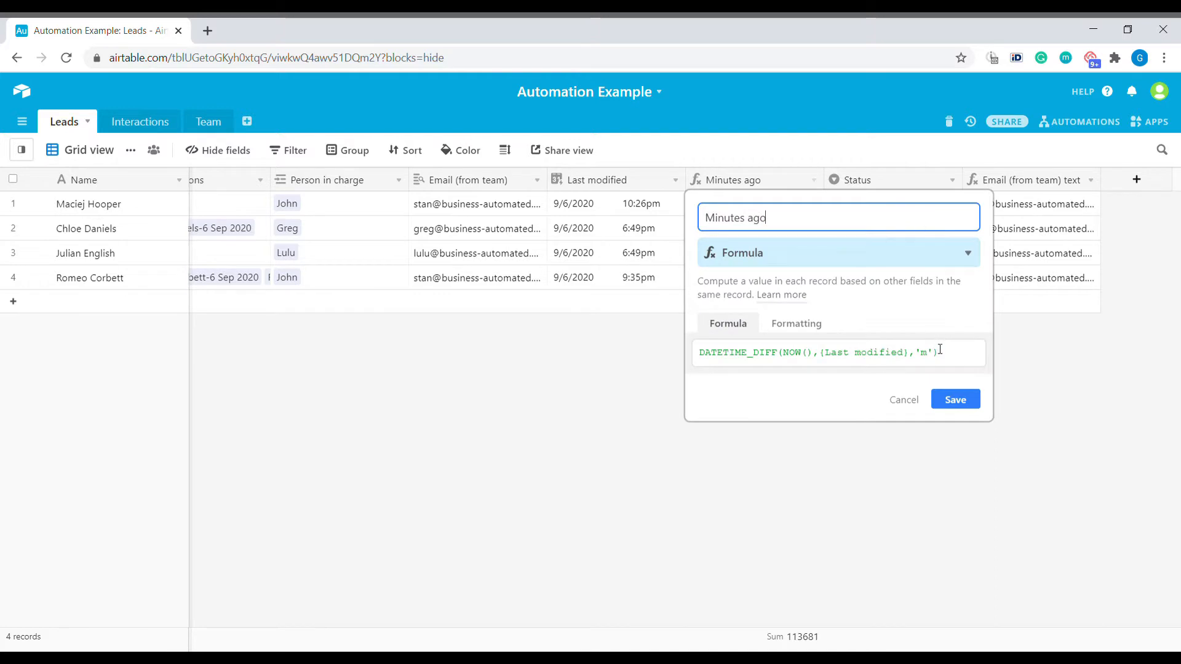
left_click(750, 352)
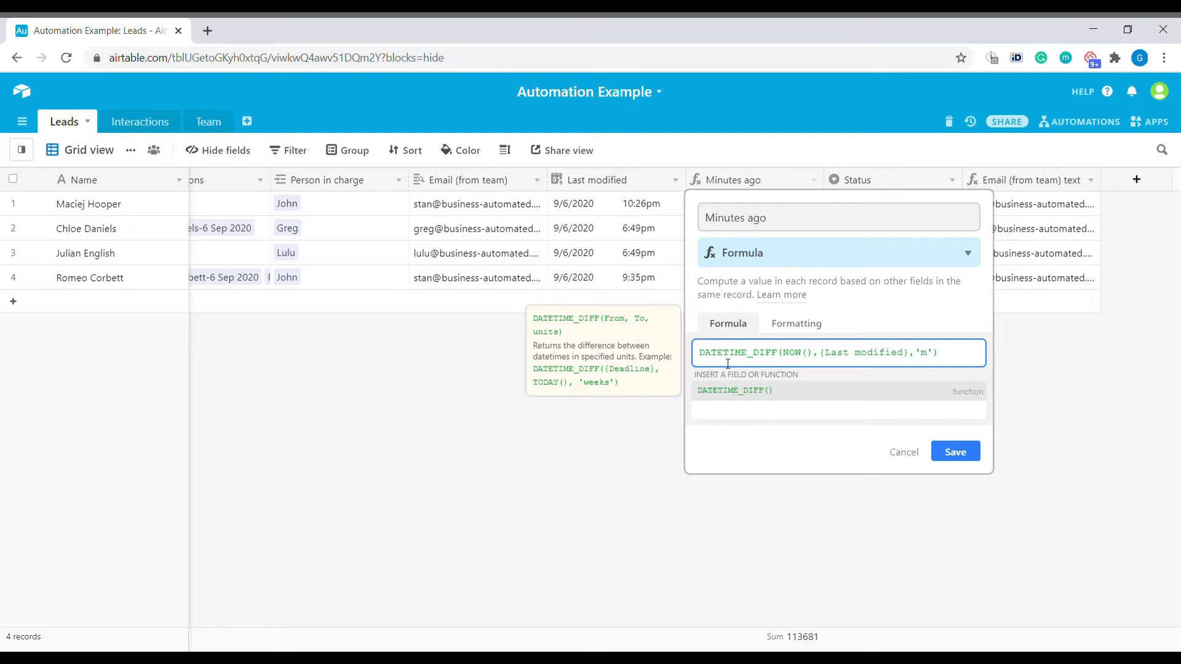
left_click_drag(706, 360, 776, 365)
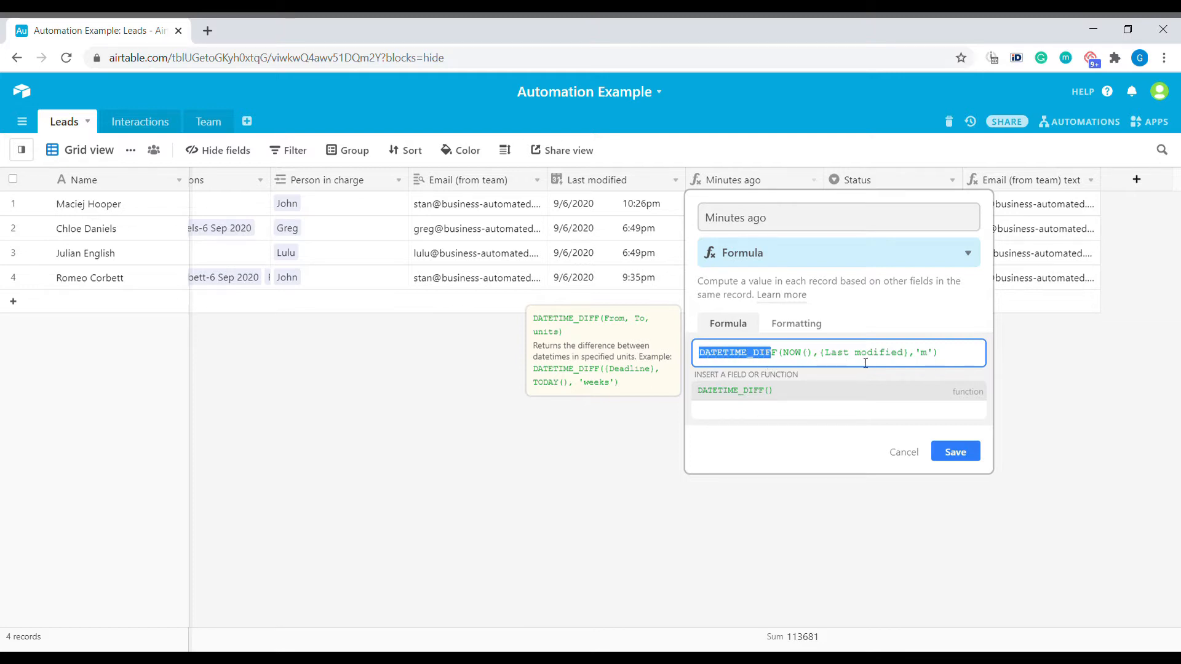
left_click(798, 355)
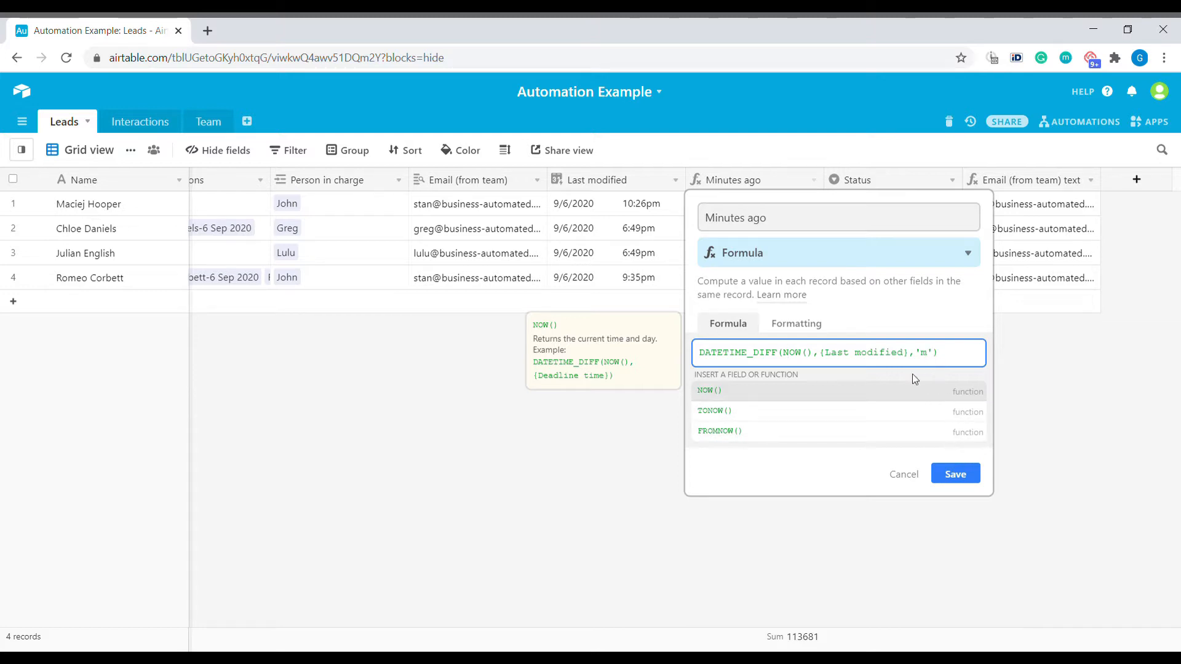
left_click(909, 478)
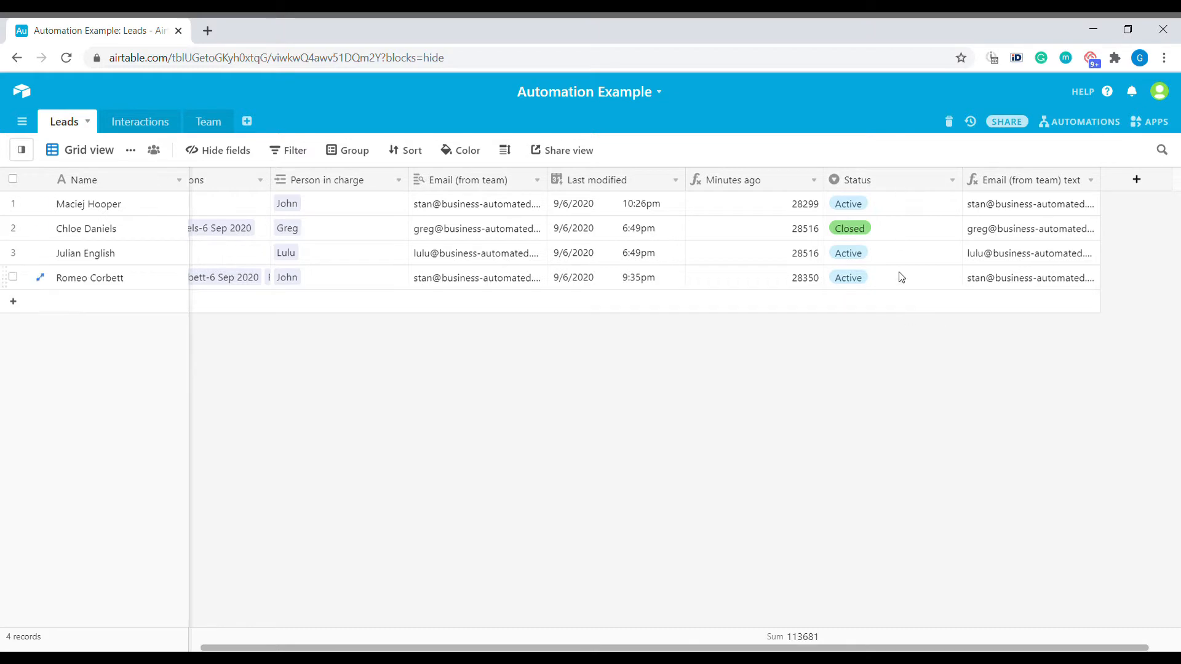
Check the leads' Active and Closed statuses, then show the Follow up view's 2 filters
left_click(903, 209)
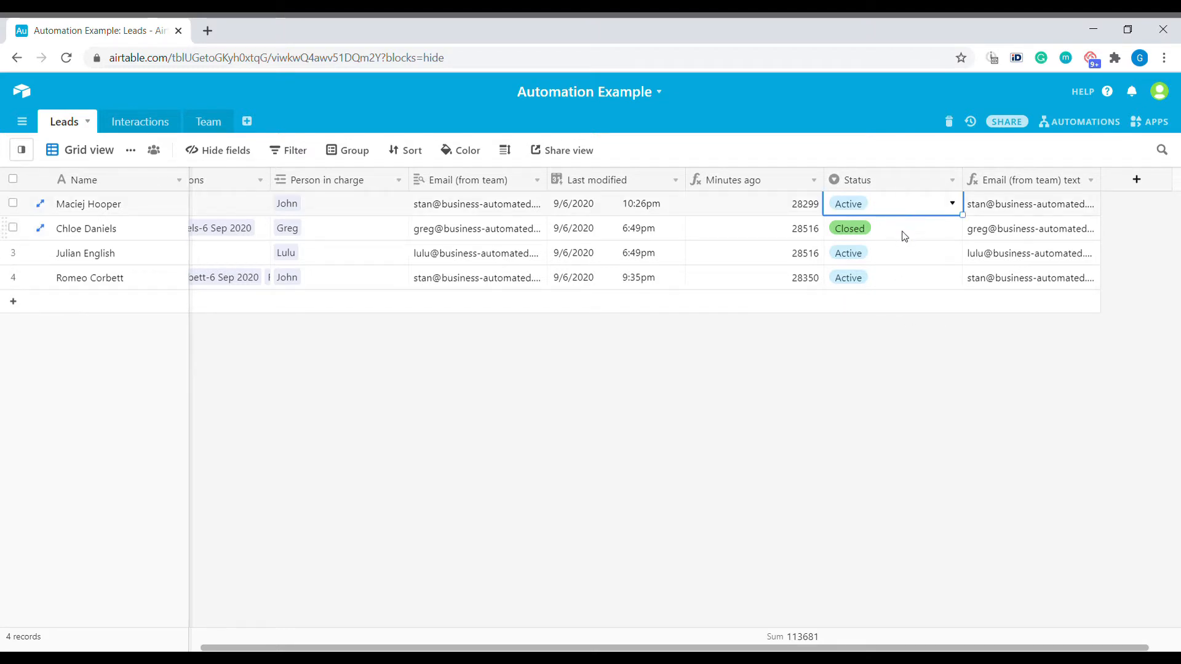
left_click(904, 237)
left_click(78, 151)
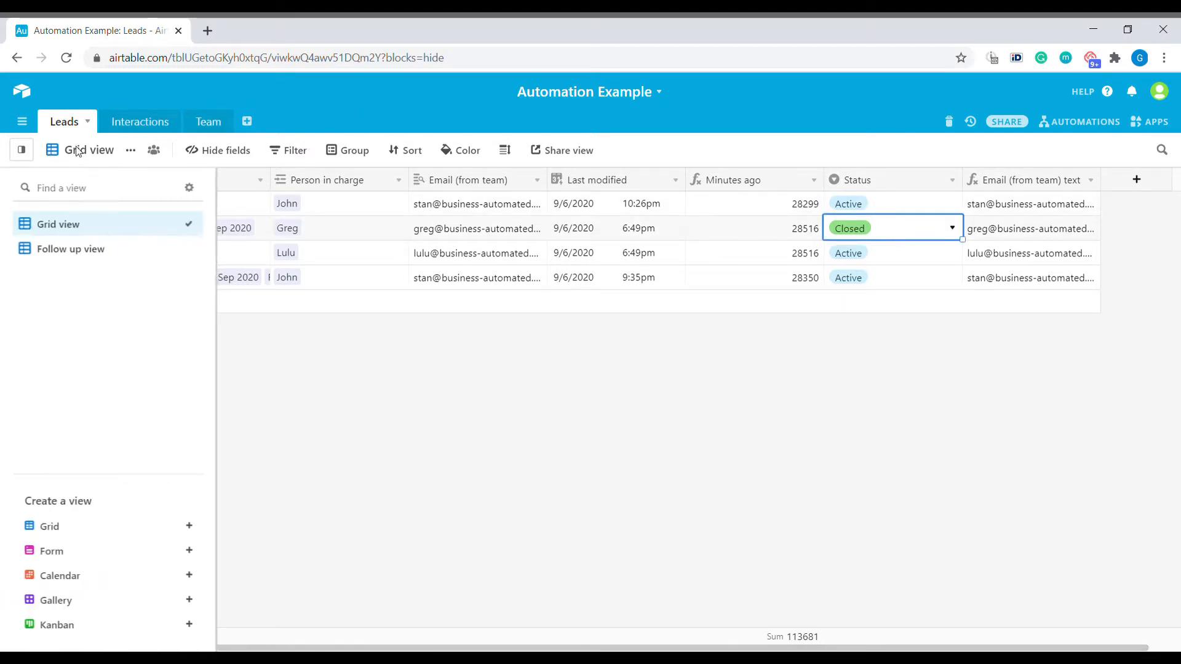
left_click(93, 248)
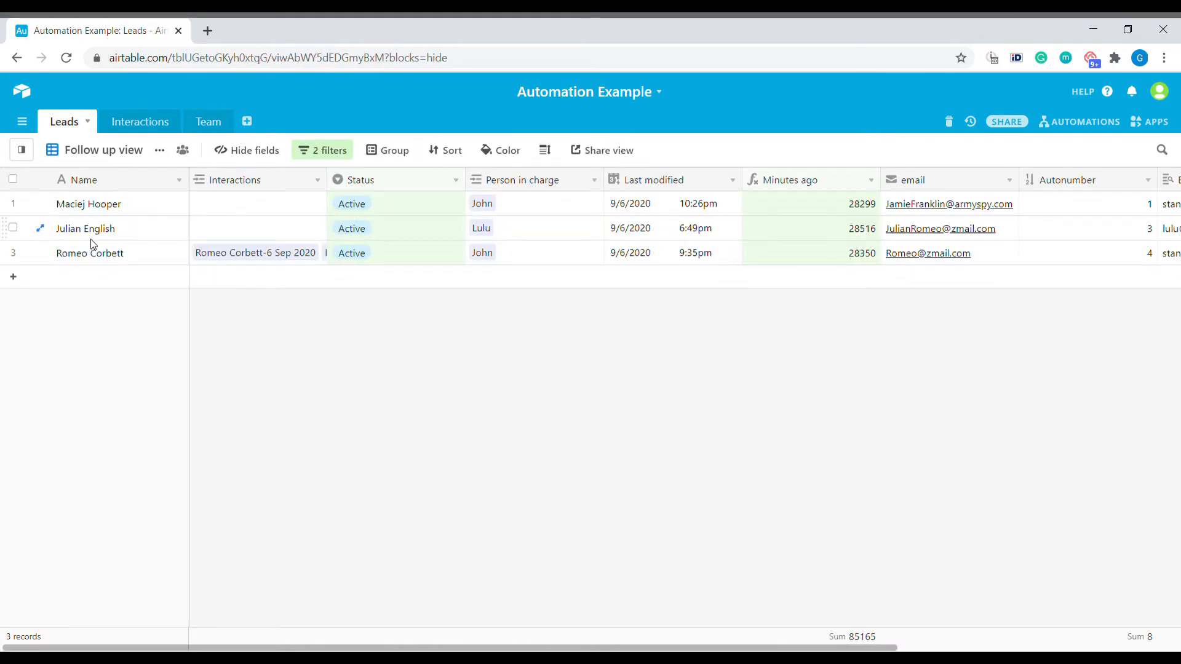
left_click(338, 154)
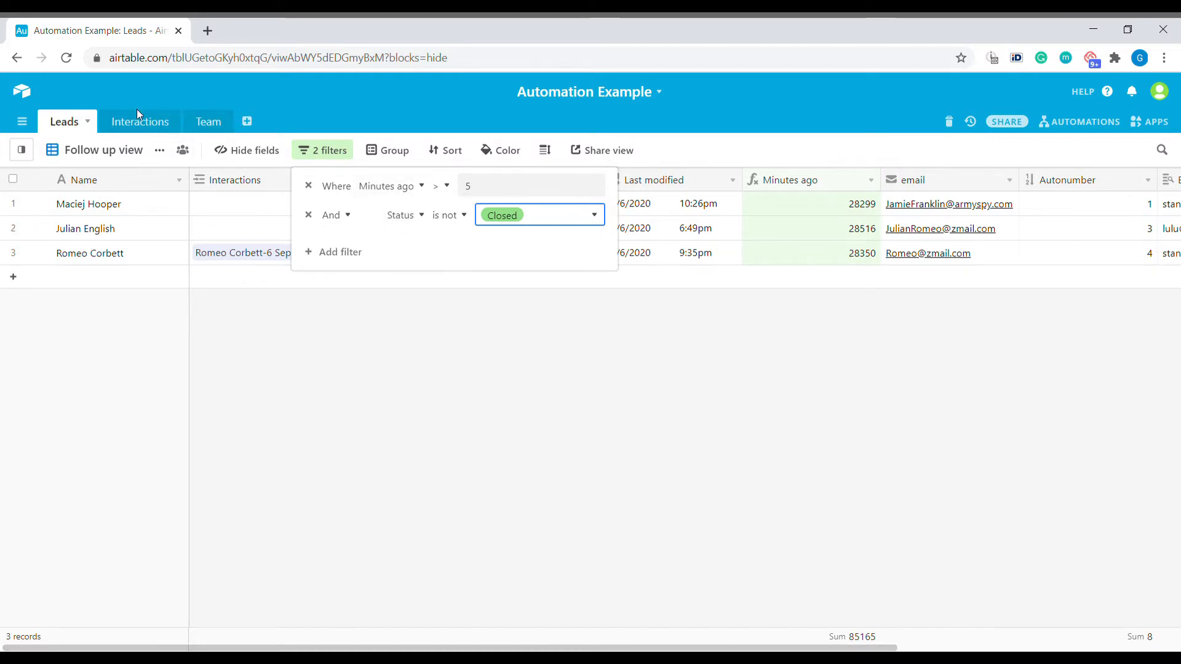
Add an Interactions record linked to the first lead with Method set to Email
left_click(145, 125)
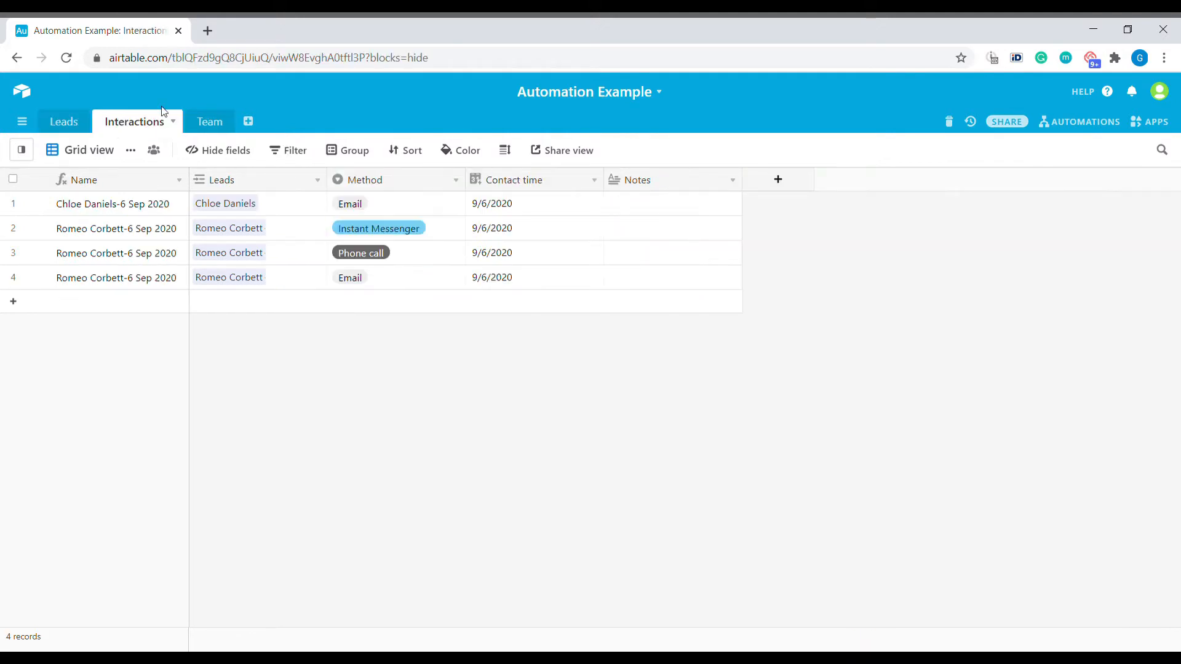
left_click(232, 304)
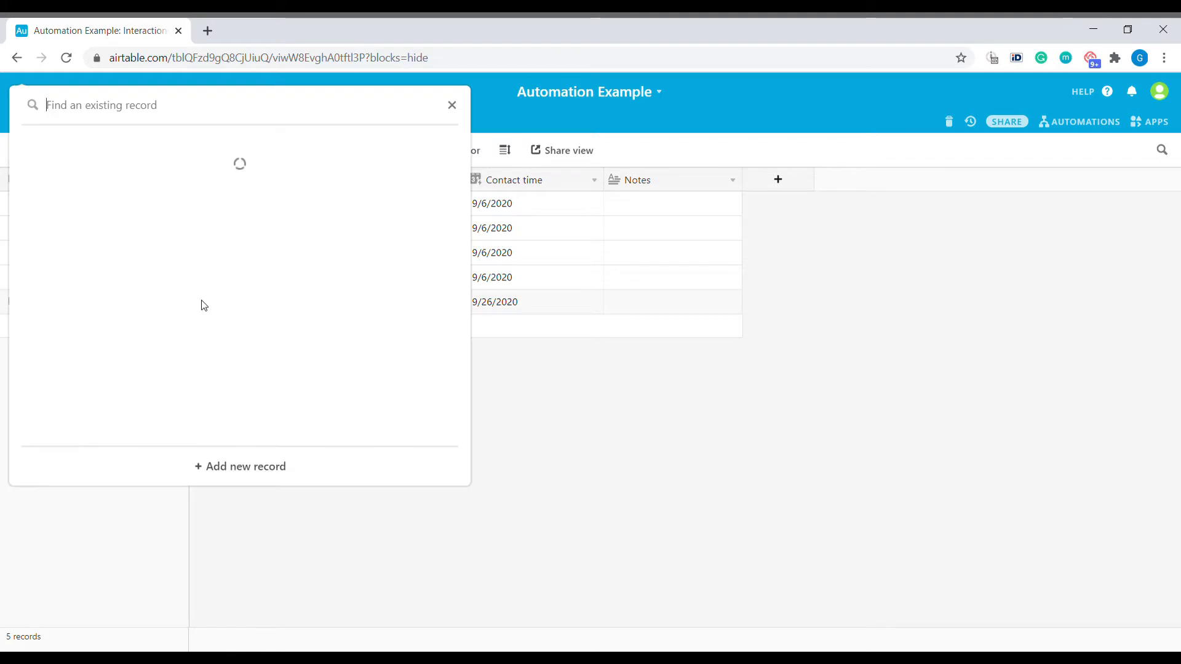
left_click(201, 303)
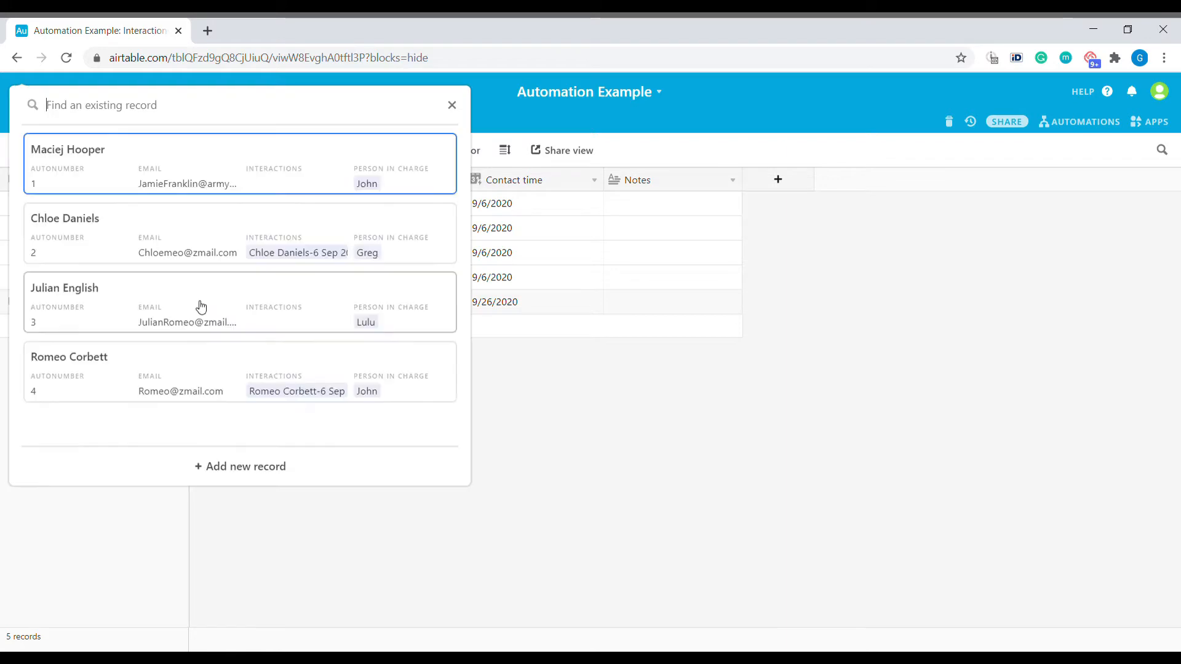
left_click(165, 172)
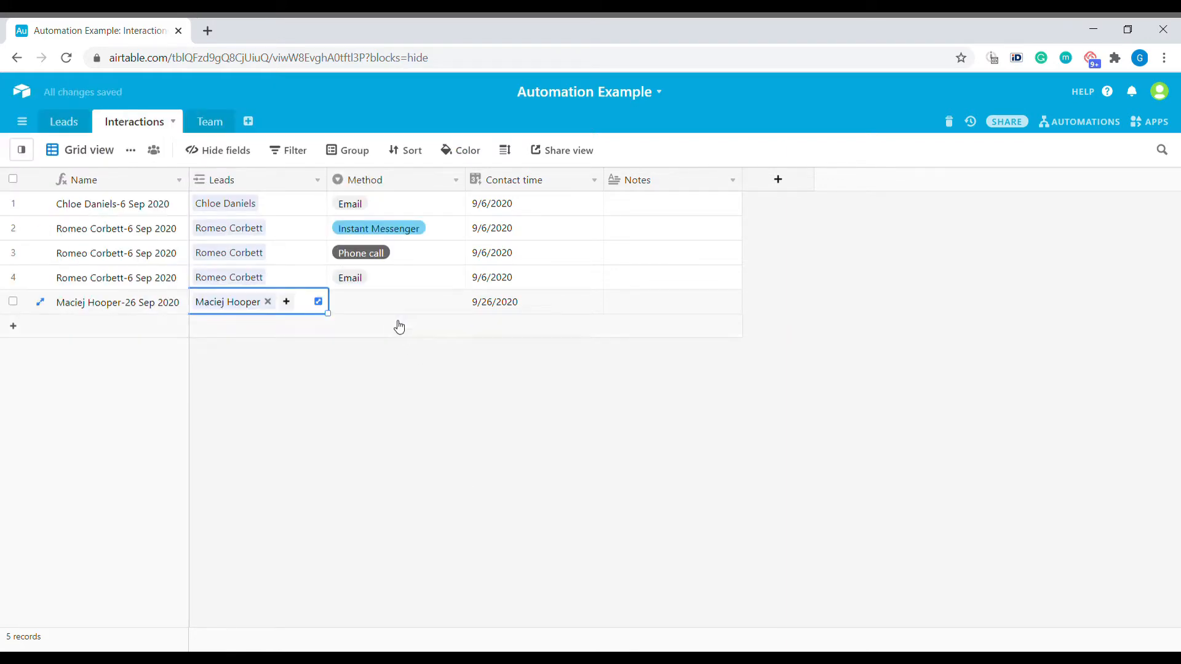
left_click(369, 302)
left_click(371, 303)
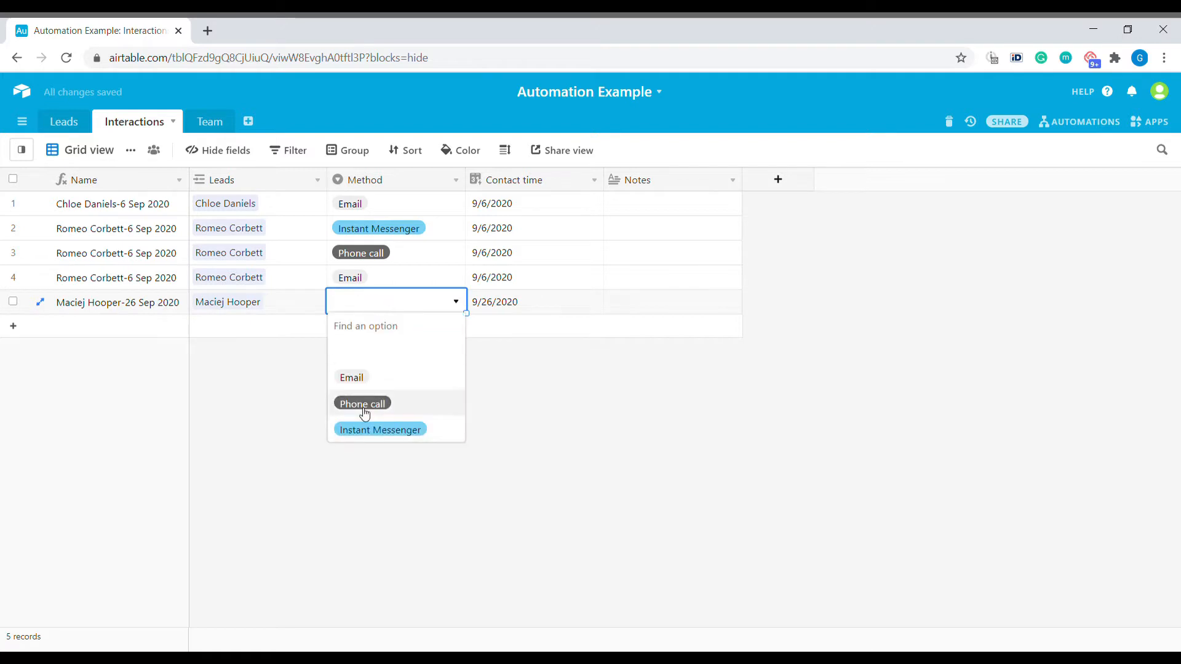
left_click(351, 377)
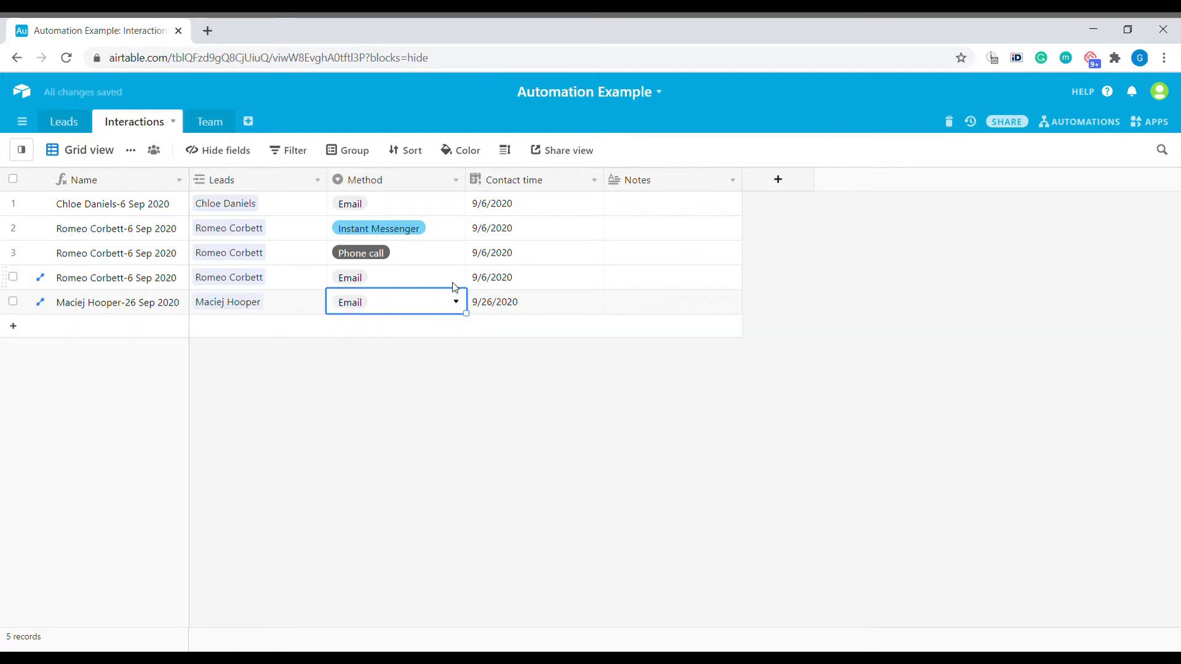
left_click(66, 120)
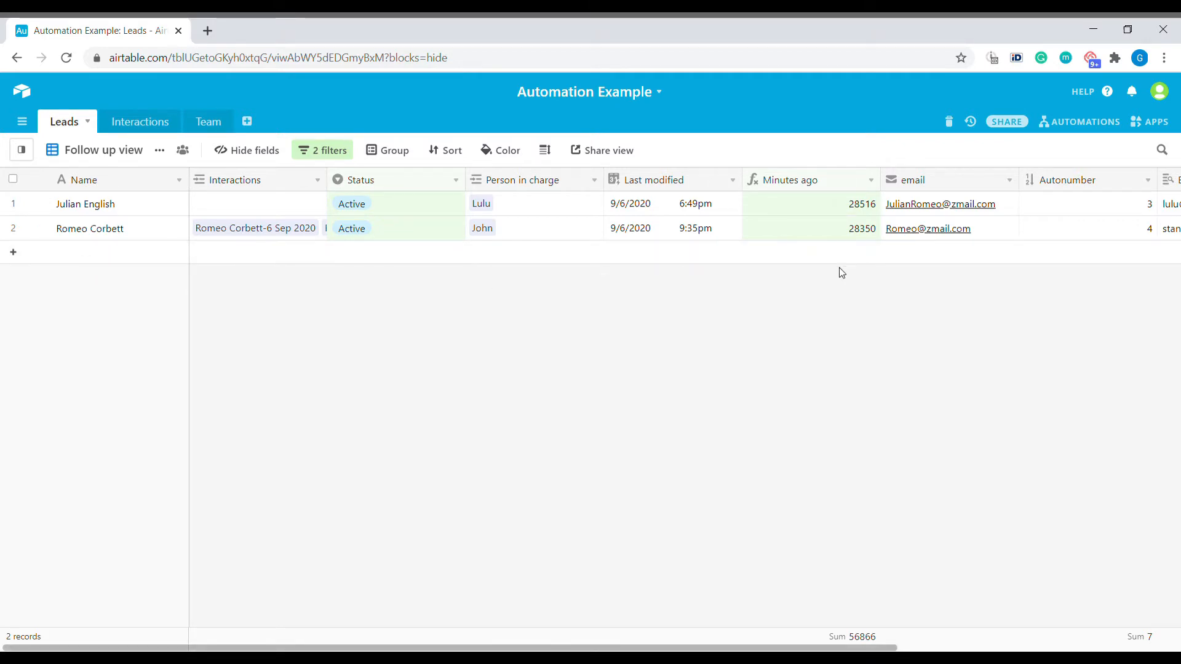
Create a new automation with a 'When a record enters a view' trigger
left_click(1149, 121)
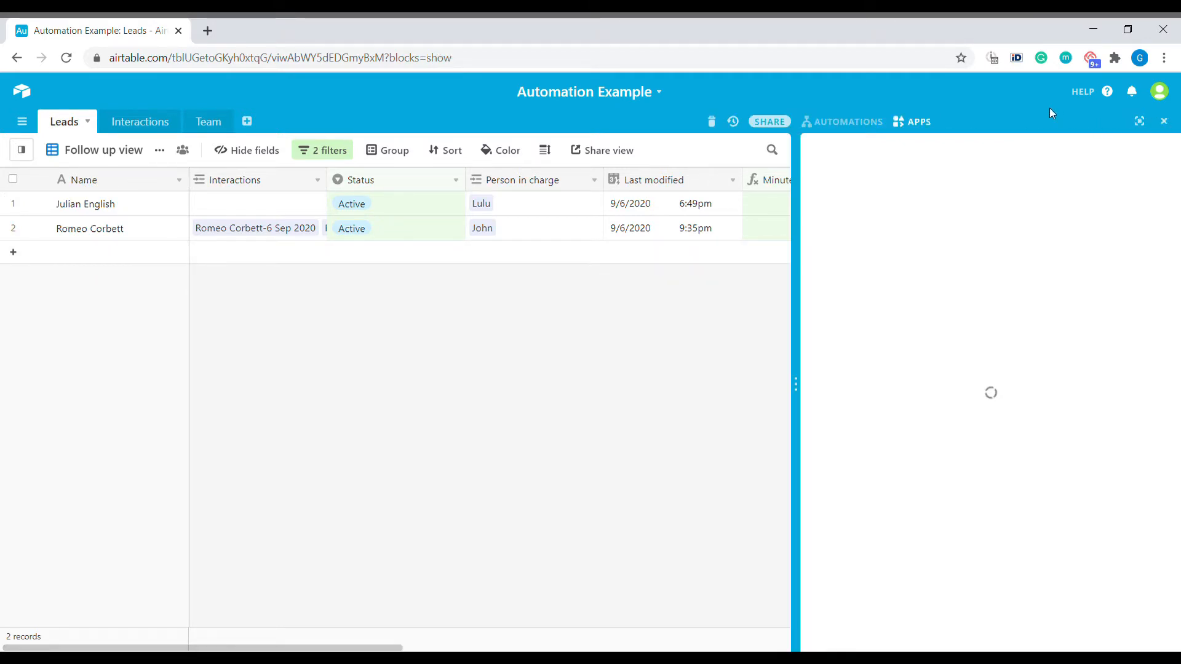
left_click(847, 123)
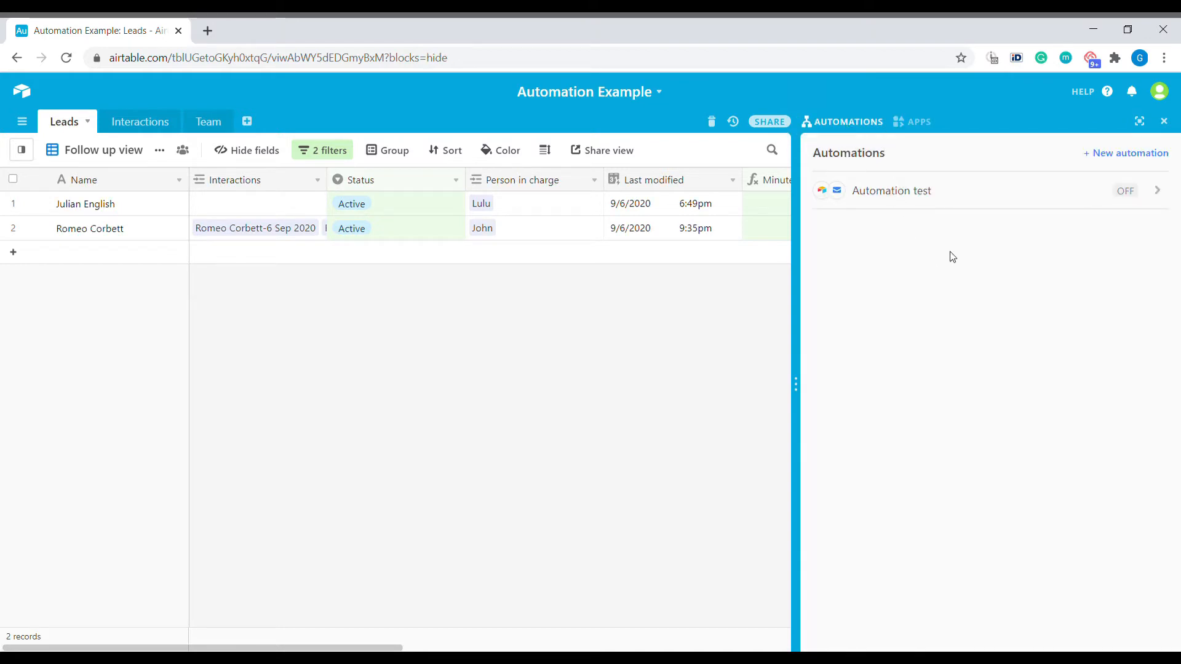
left_click(1117, 158)
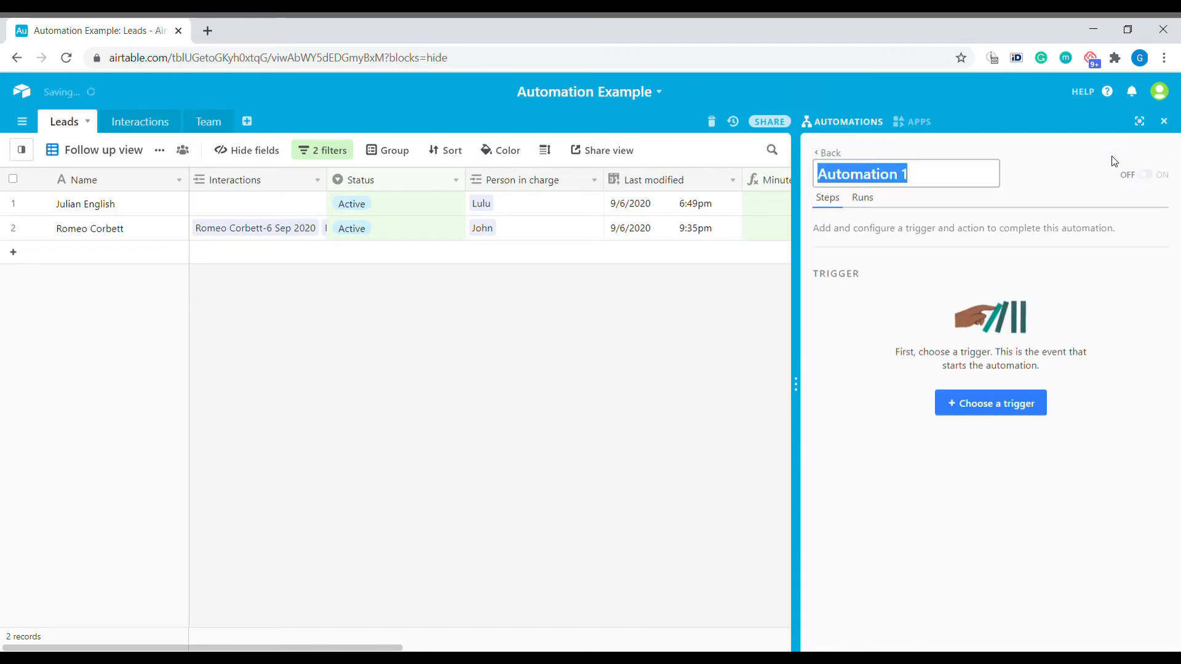
left_click(984, 404)
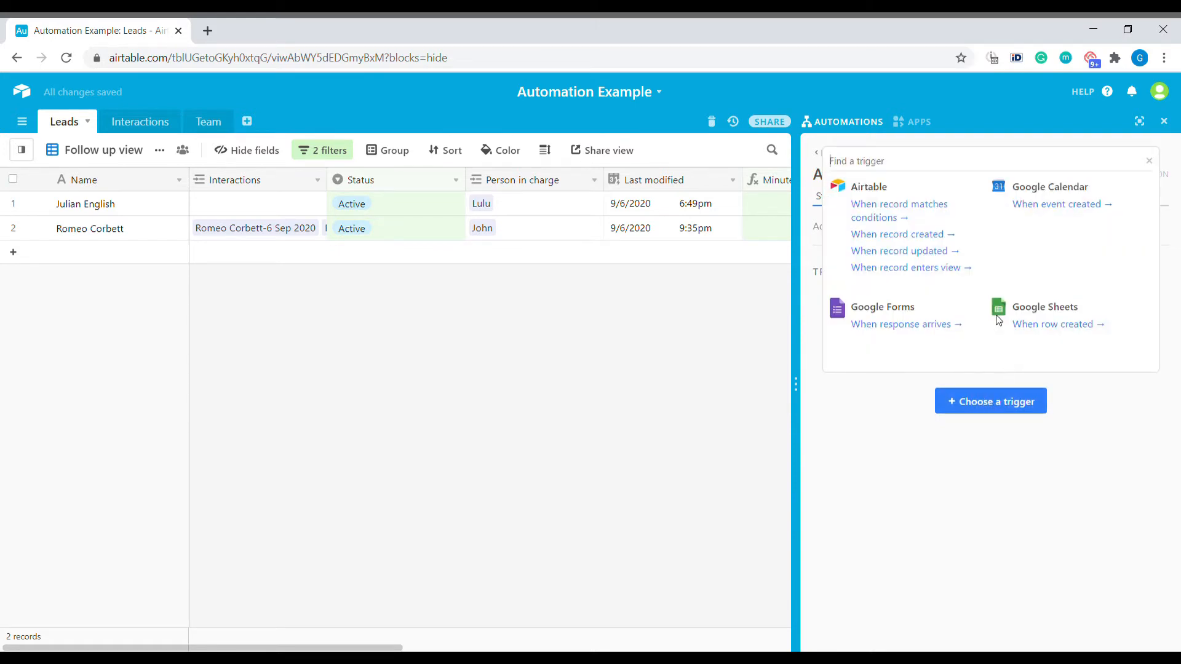
left_click(936, 269)
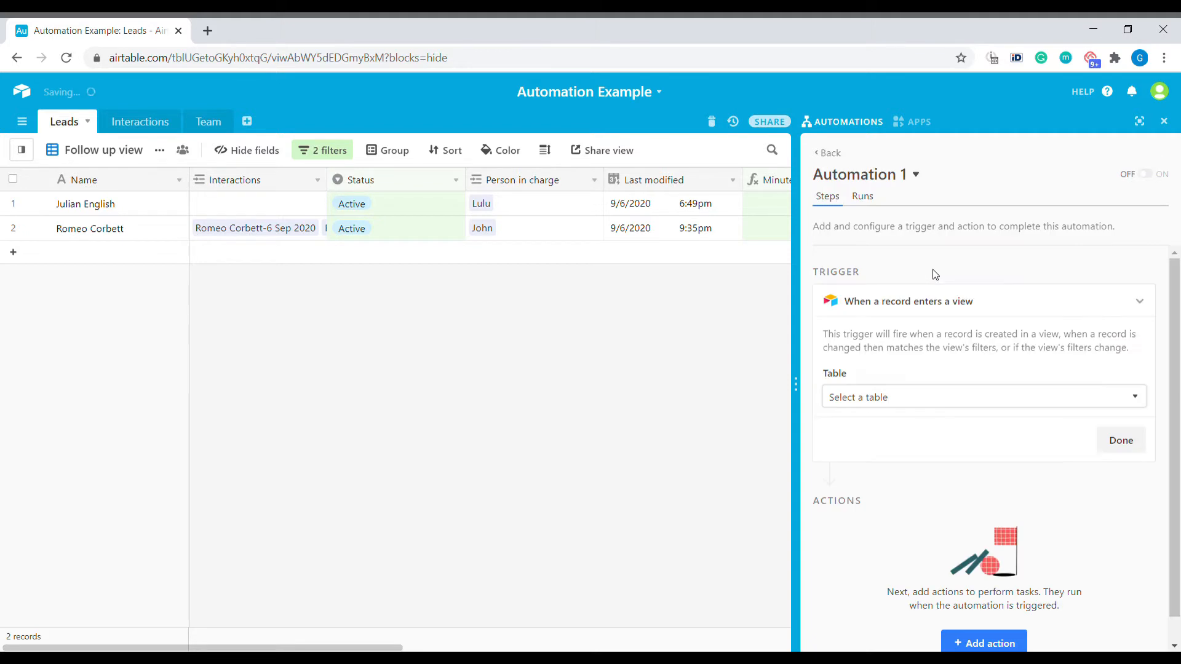
Point the trigger at the Leads table's Follow up view, run its test and finish
left_click(925, 396)
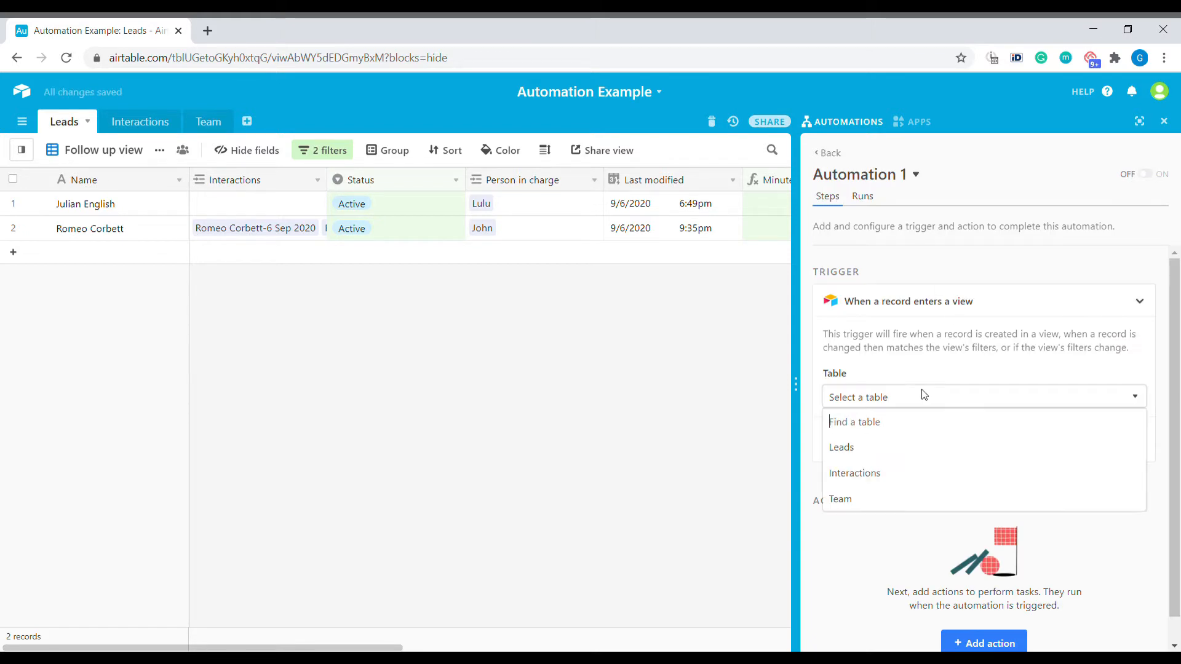
left_click(862, 449)
left_click(894, 449)
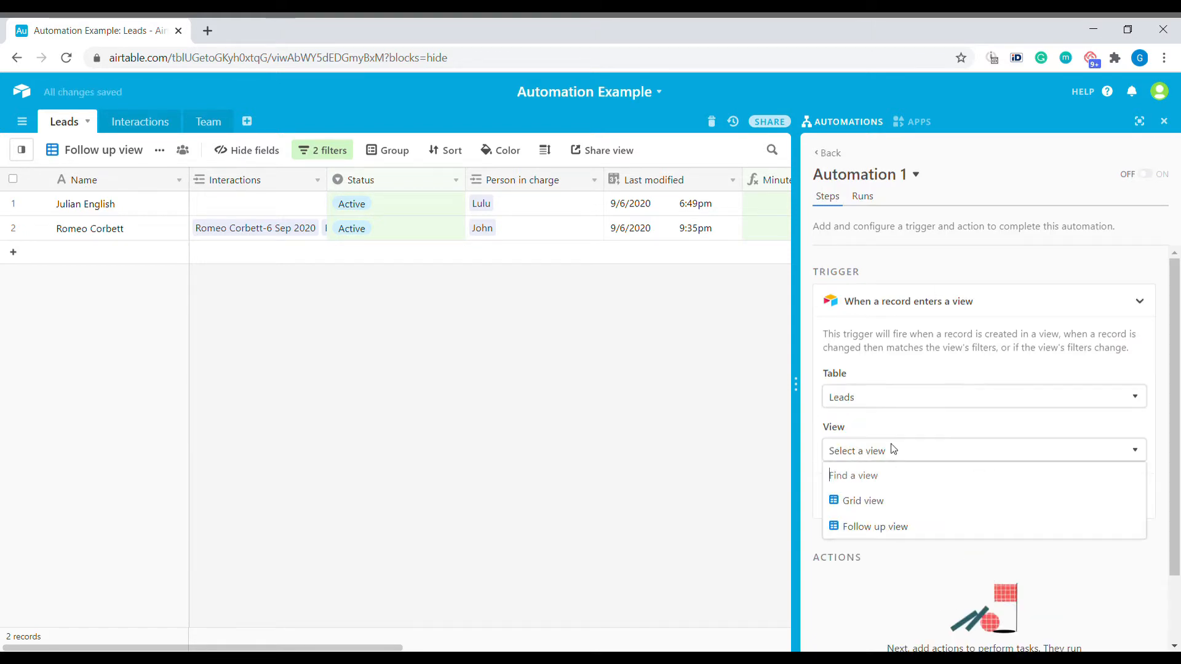
left_click(923, 533)
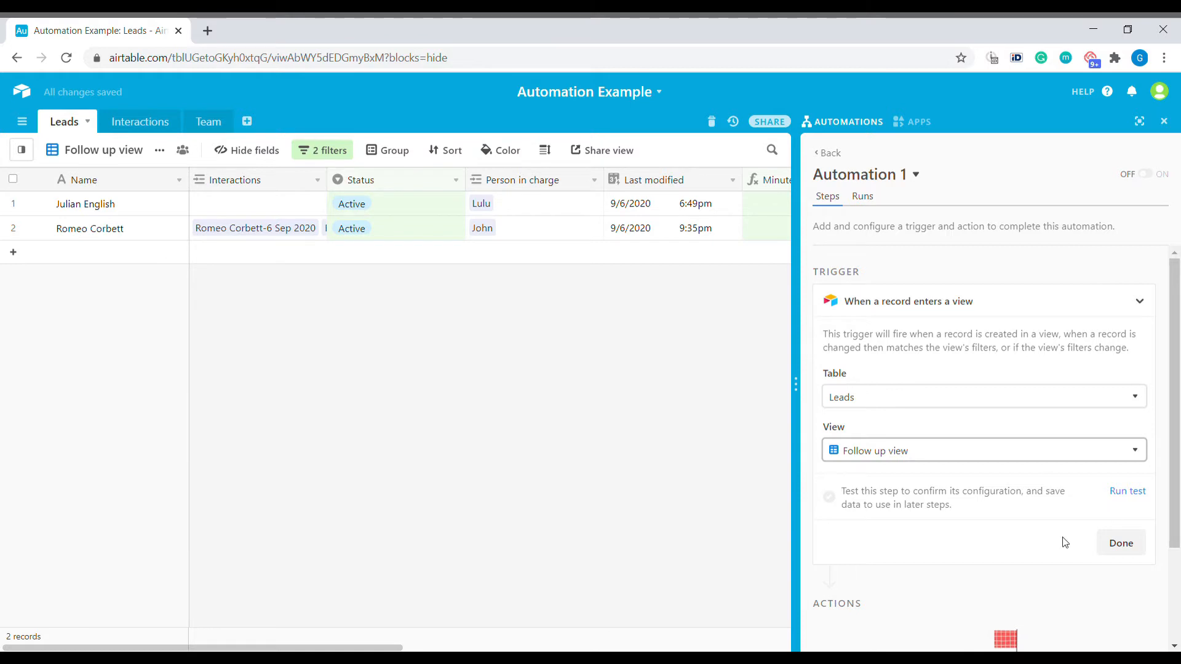
left_click(1132, 492)
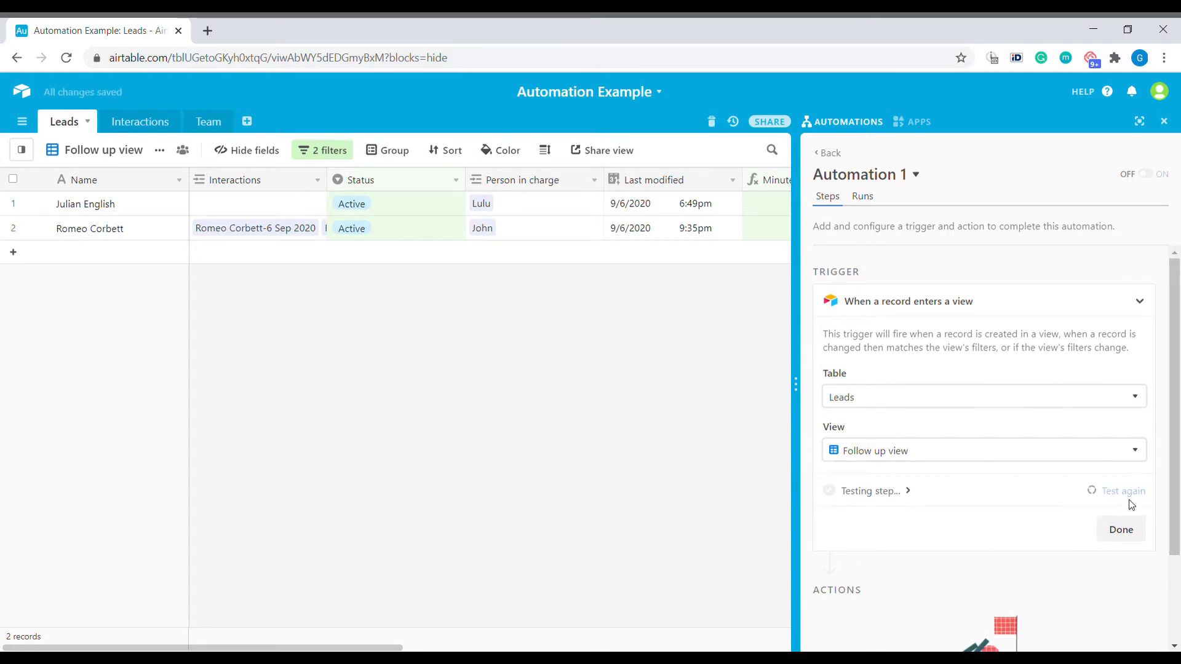
left_click(938, 492)
scroll(993, 424, "down", 5)
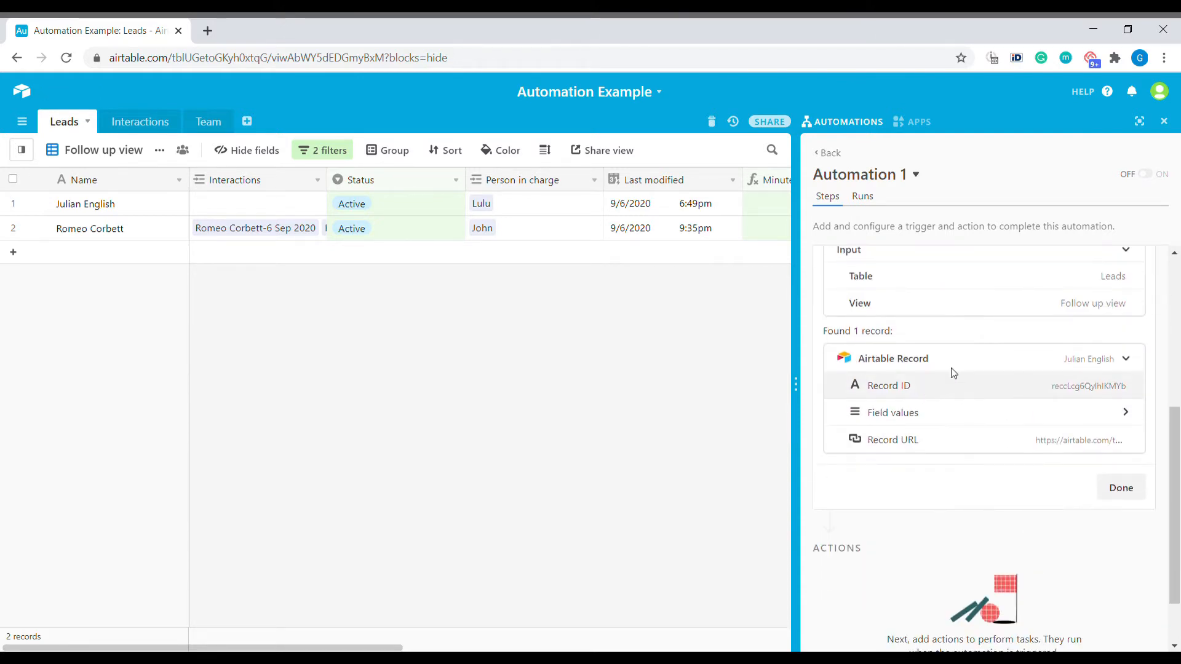
scroll(1049, 367, "up", 2)
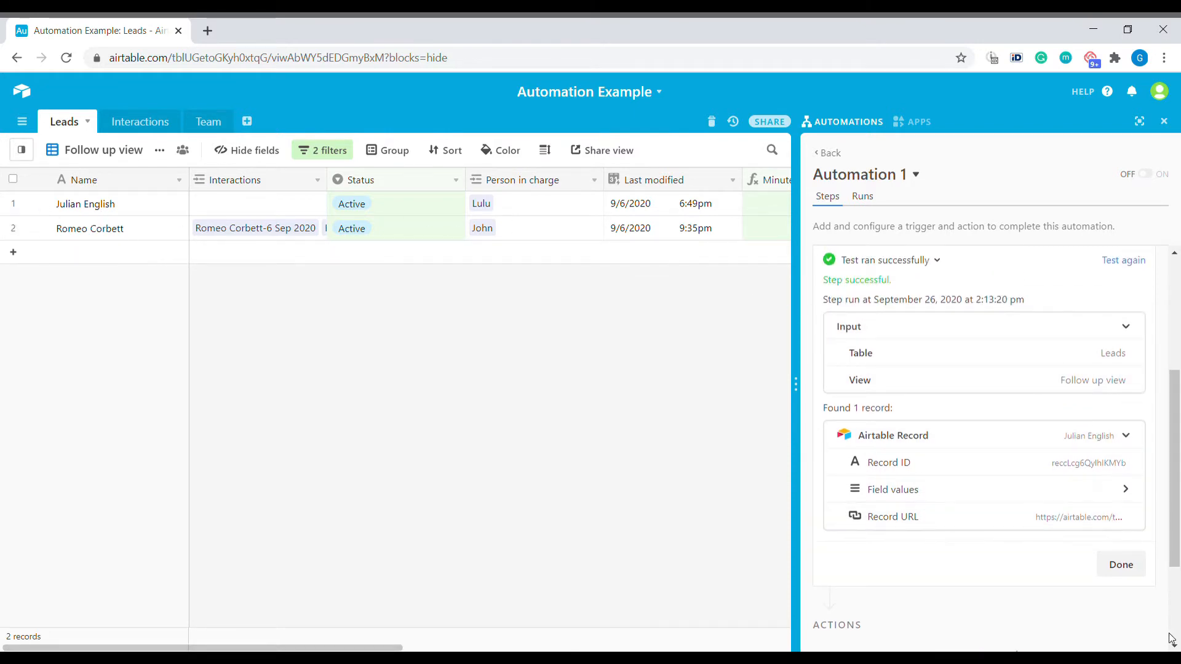
left_click(1121, 564)
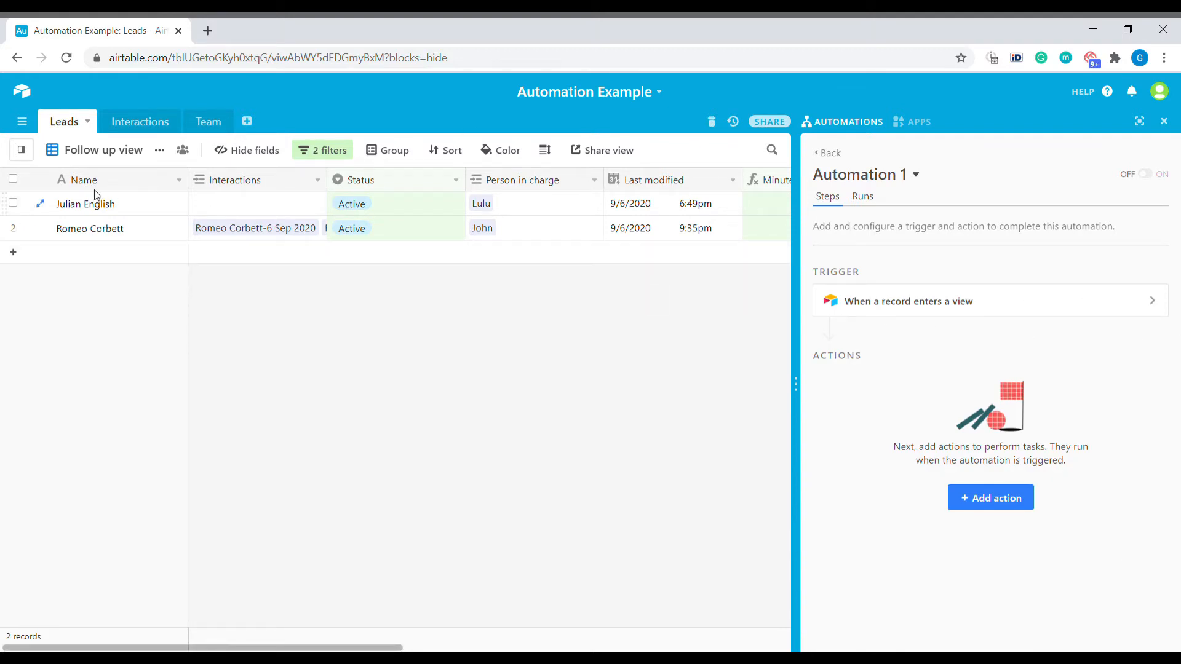
Bring up the Find an action chooser below the automation's trigger
left_click(22, 149)
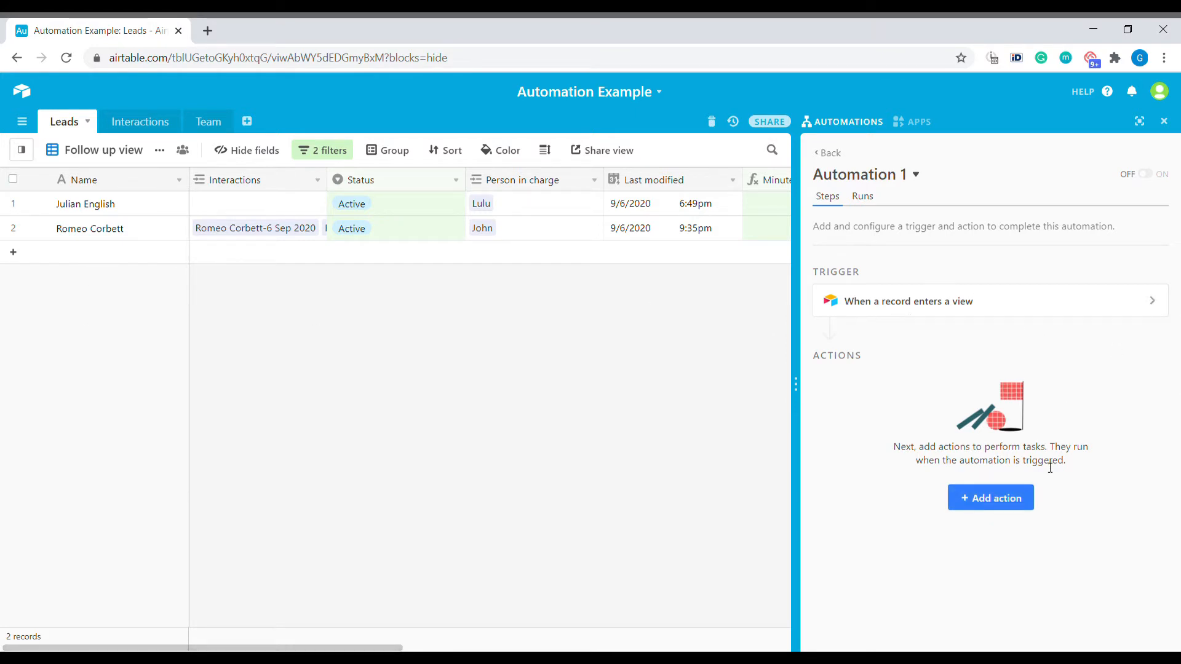
left_click(1008, 504)
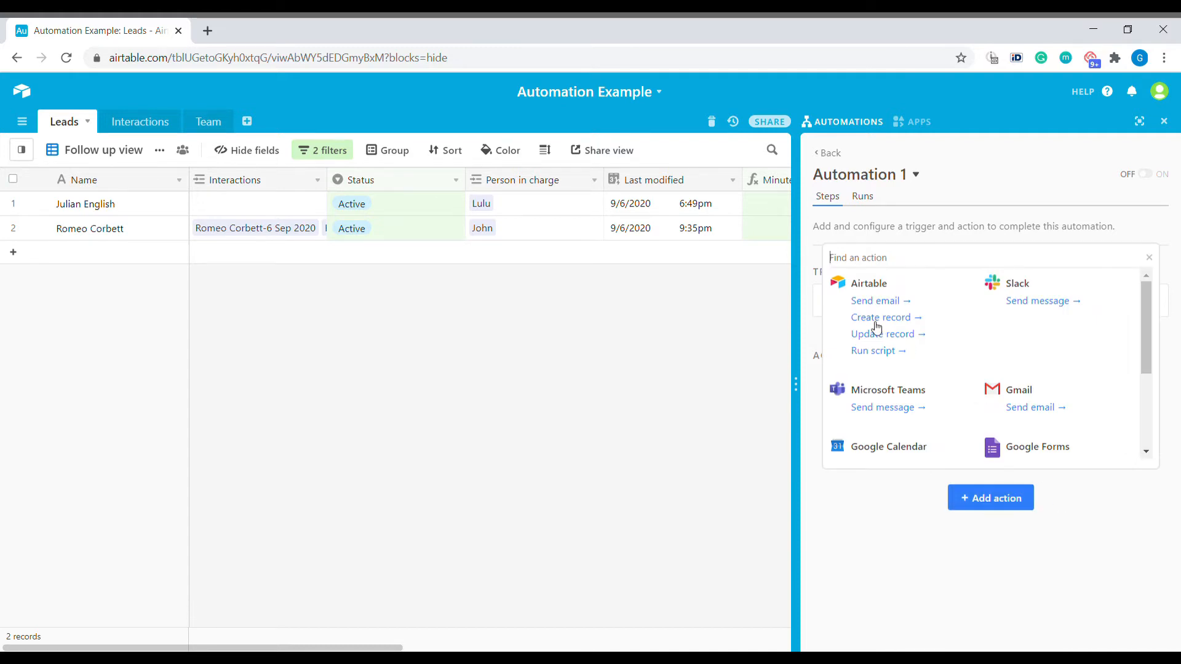
Add Airtable's Send email action and place the cursor in its To field
left_click(876, 301)
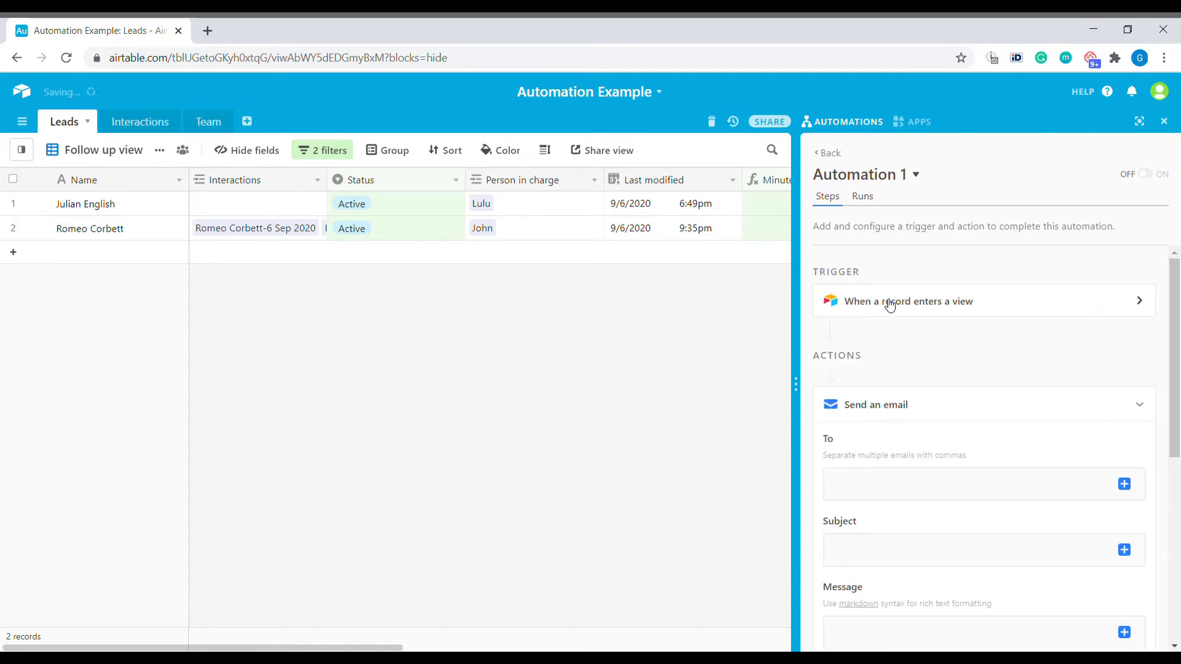
left_click_drag(1178, 280, 1178, 319)
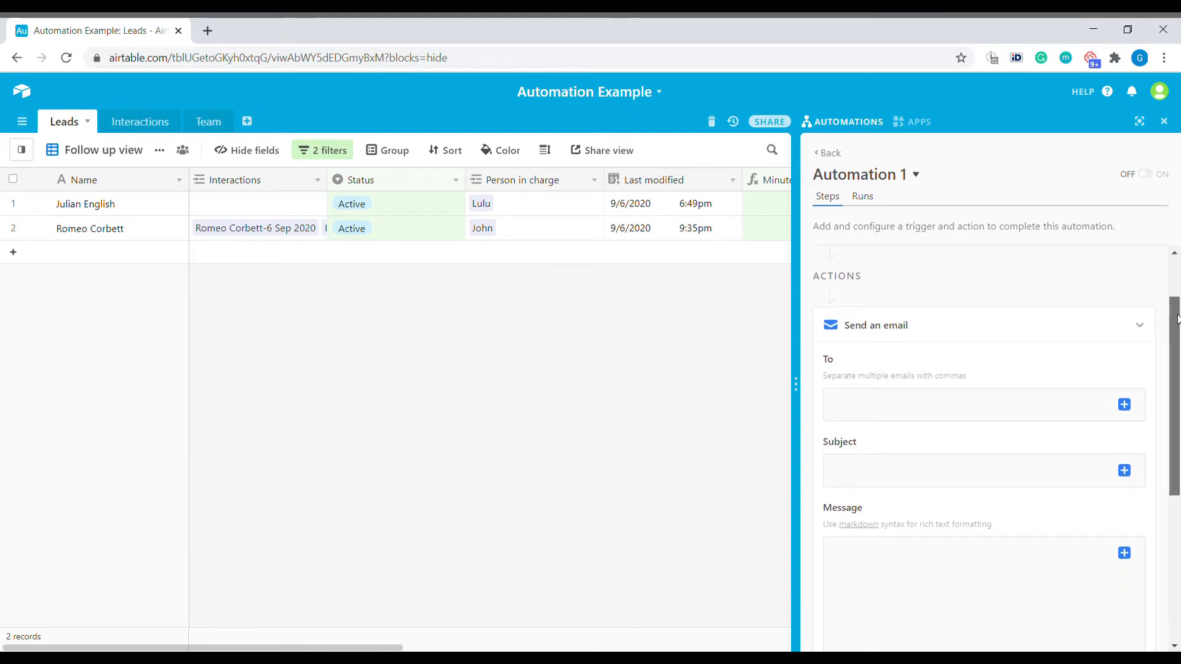
mouse_move(1178, 319)
left_mouse_down()
mouse_move(1178, 352)
mouse_move(1176, 325)
left_mouse_up()
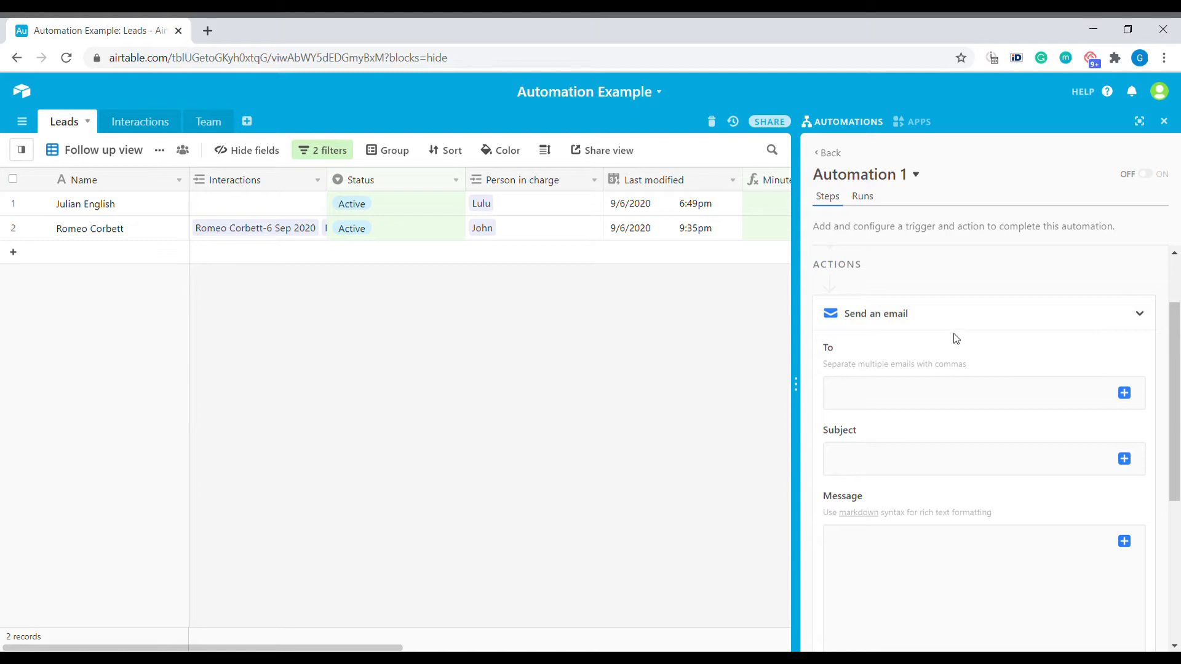
scroll(988, 432, "down", 1)
scroll(990, 435, "up", 1)
left_click(1071, 384)
left_click(209, 123)
left_click(338, 204)
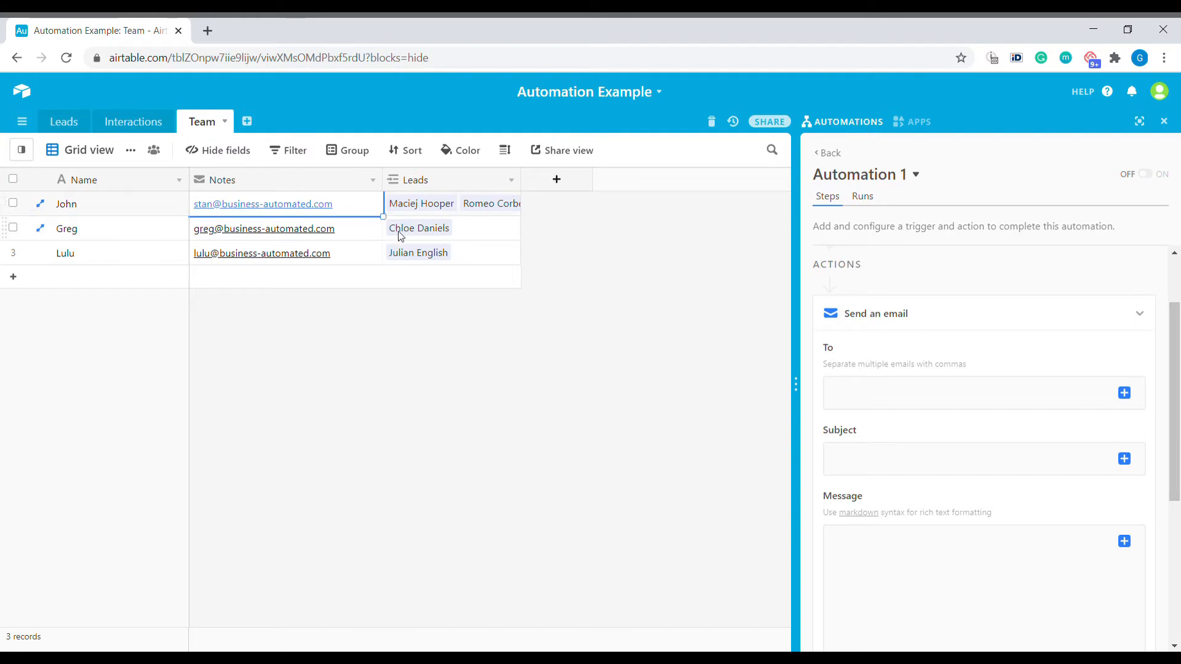
left_click(64, 122)
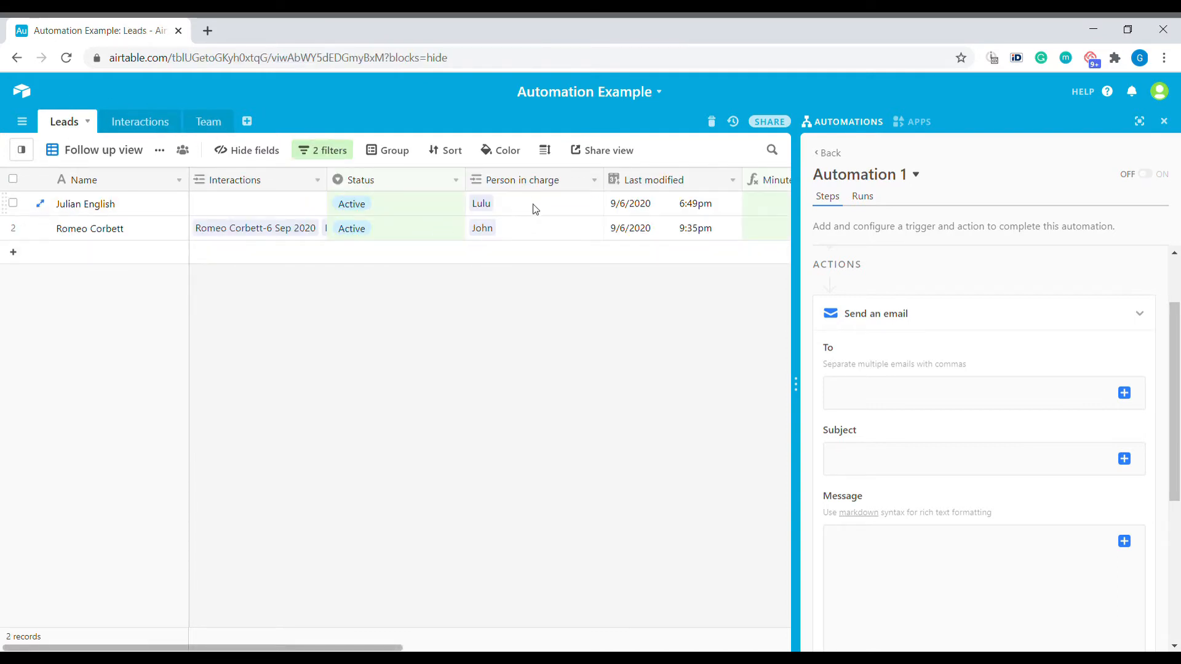
left_click(534, 204)
key("Right")
key("Right")
key("Right")
key("Right")
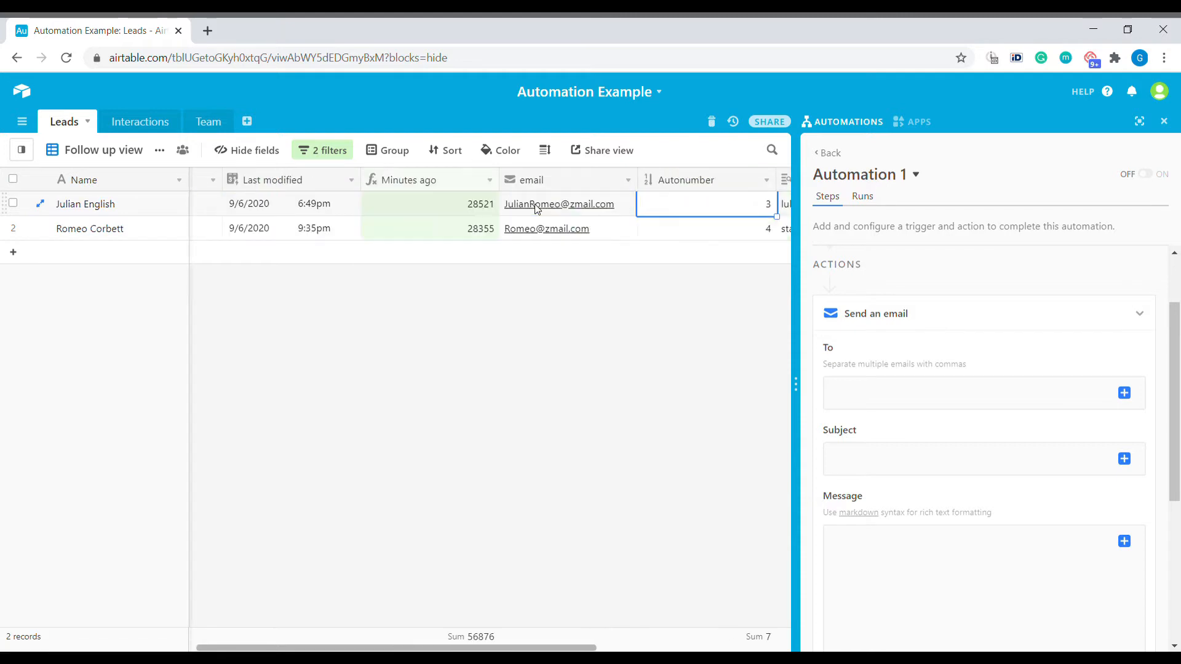
key("Right")
key("Right")
key("Left")
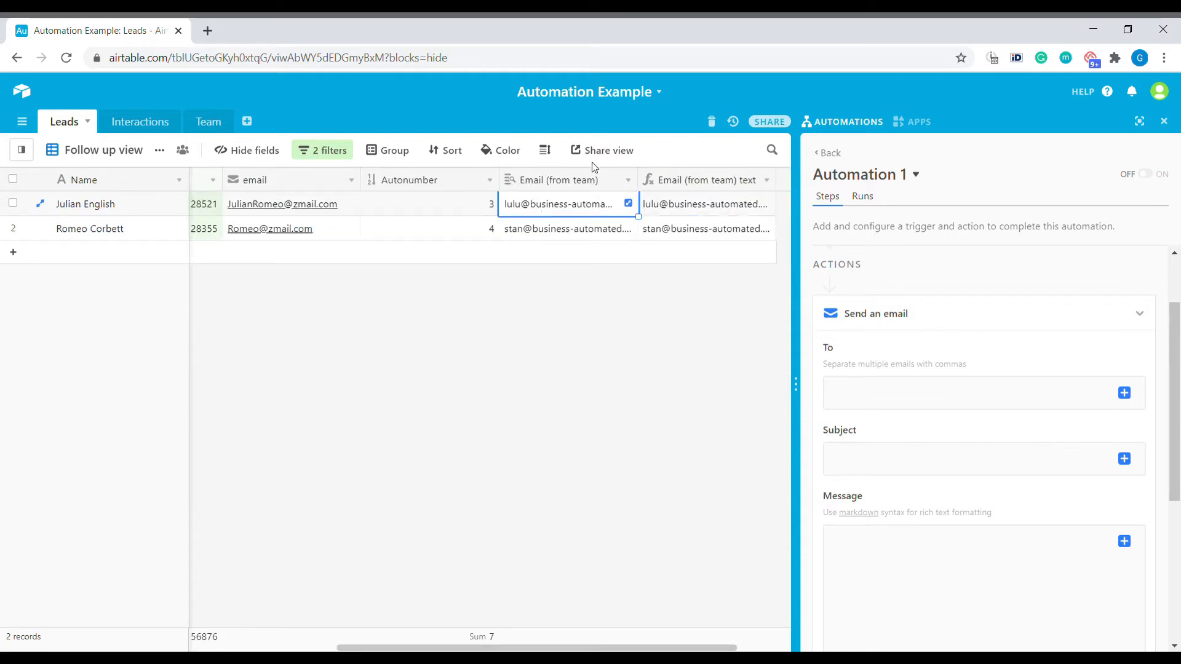
left_click(628, 179)
left_click(615, 206)
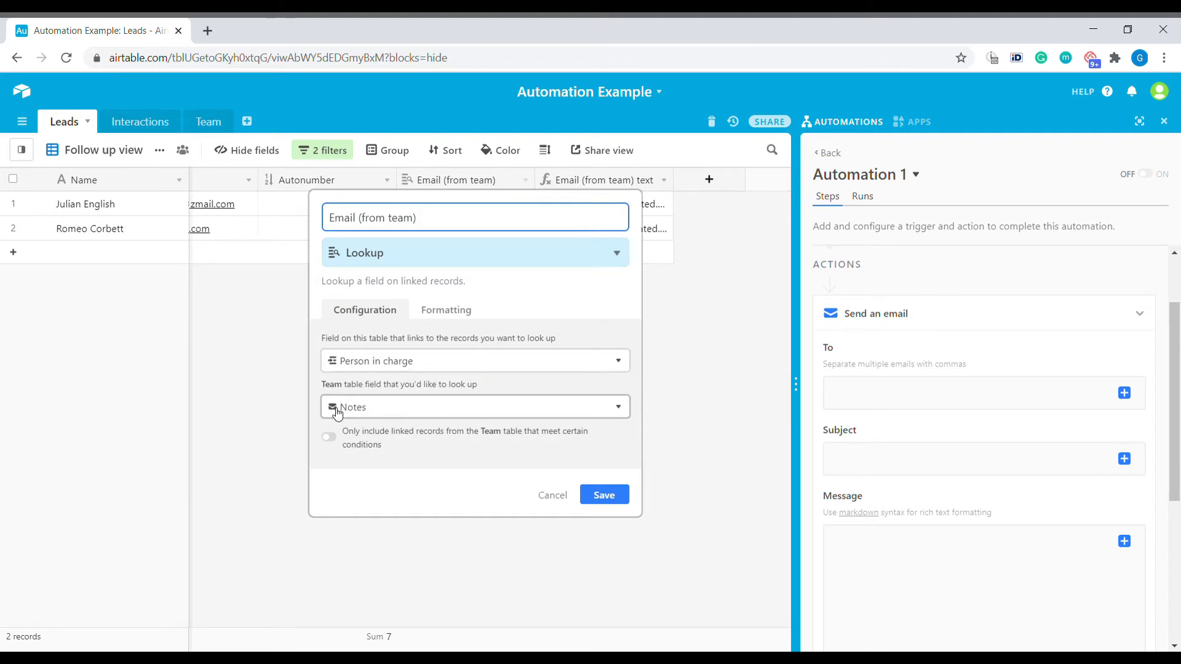
left_click(554, 496)
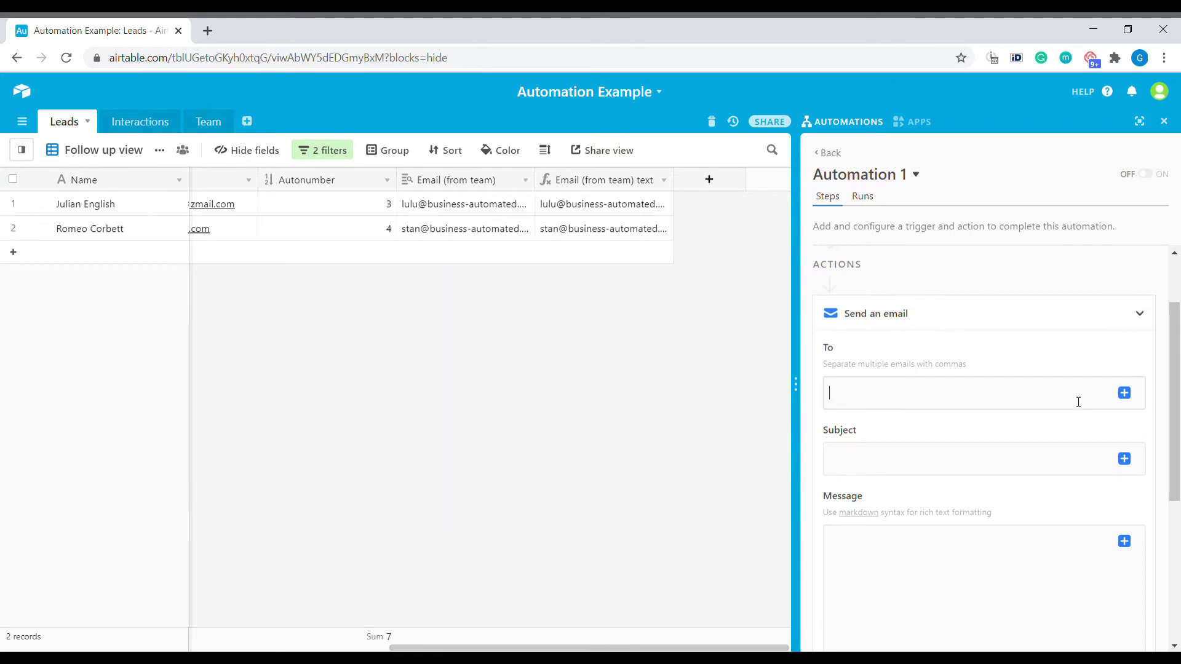
Review and save the Email (from team) text formula field, checking the first lead's value
left_click(1129, 393)
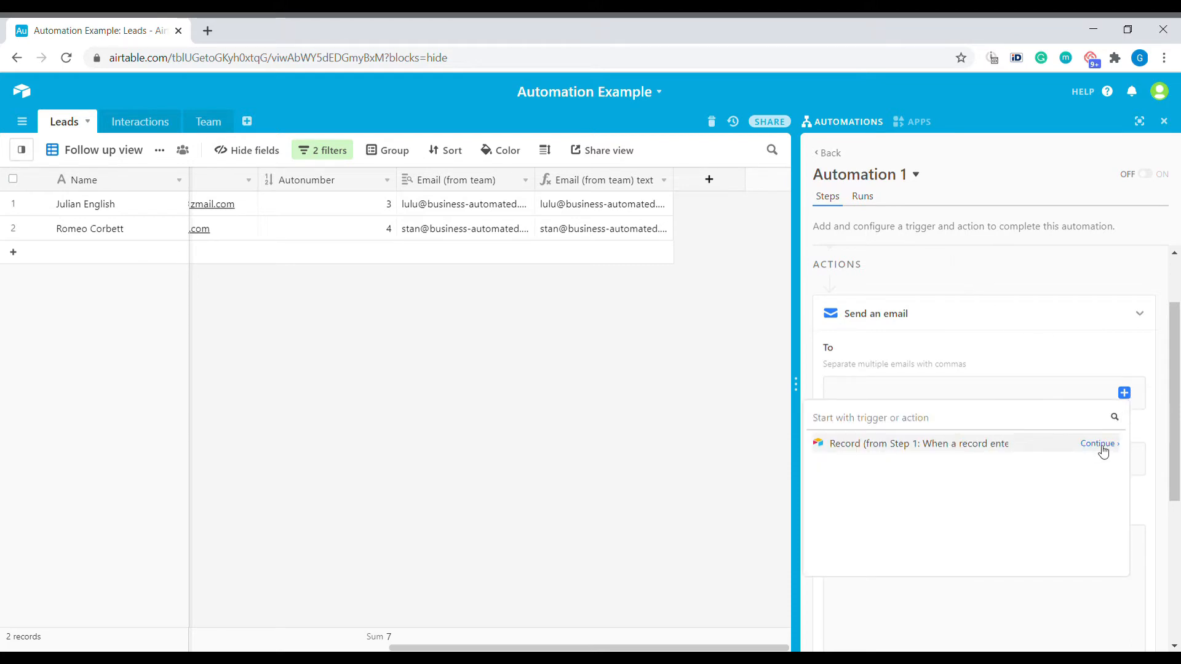
left_click(1099, 446)
scroll(928, 569, "down", 3)
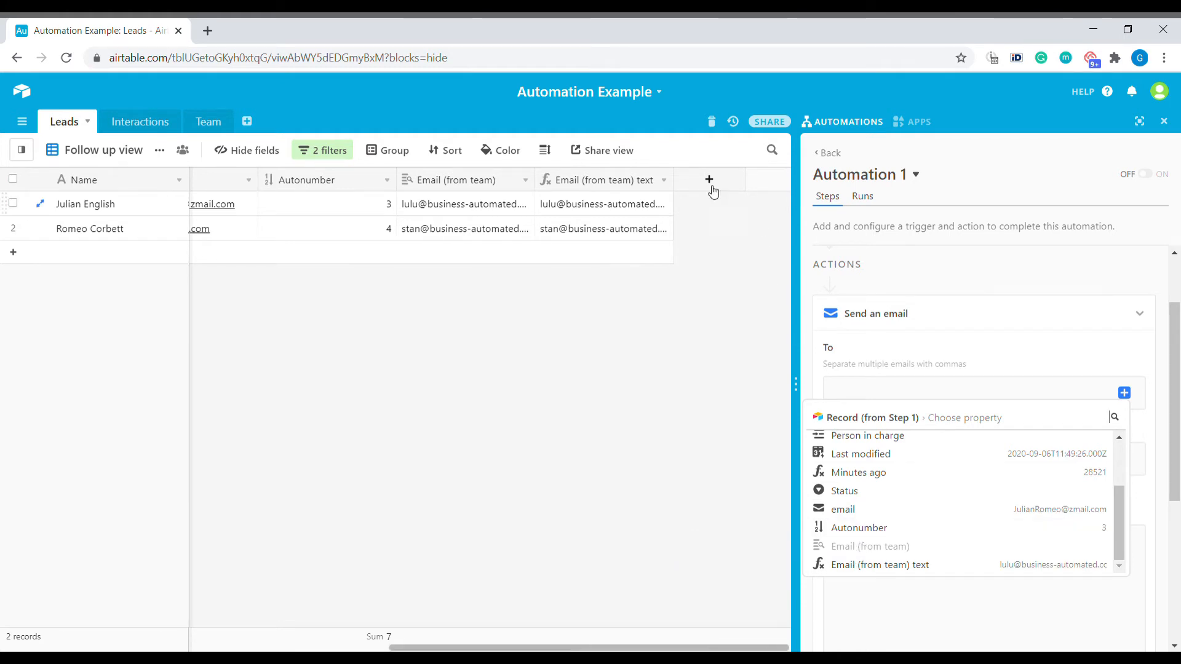
left_click(669, 184)
left_click(639, 202)
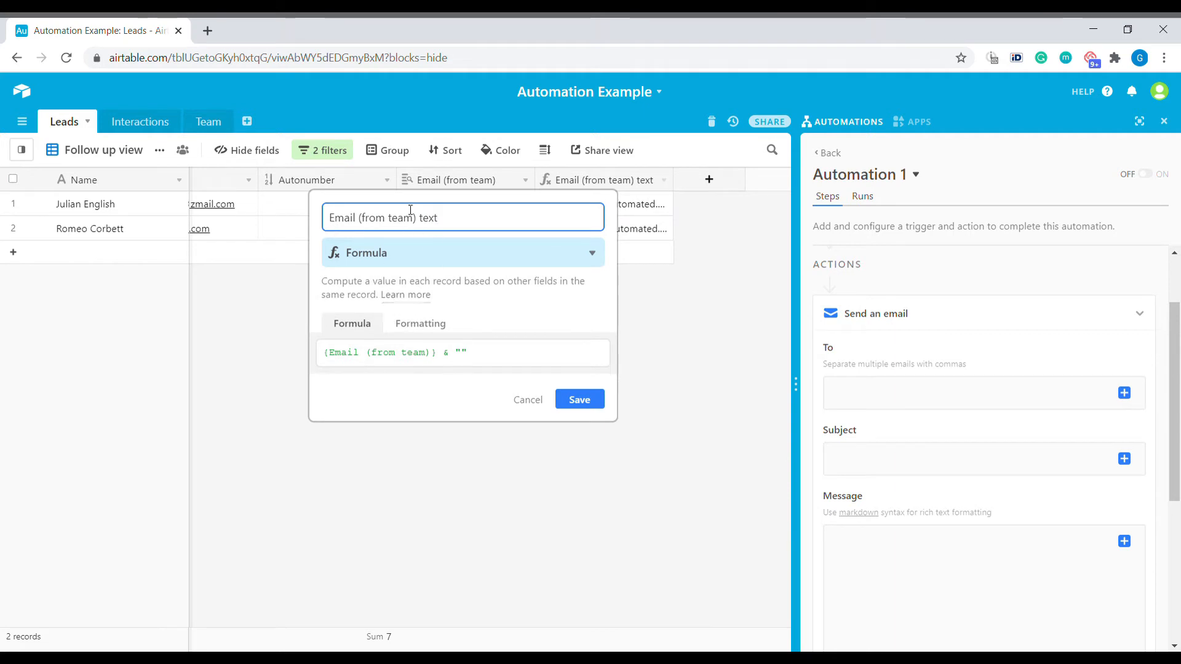
left_click_drag(327, 360, 437, 357)
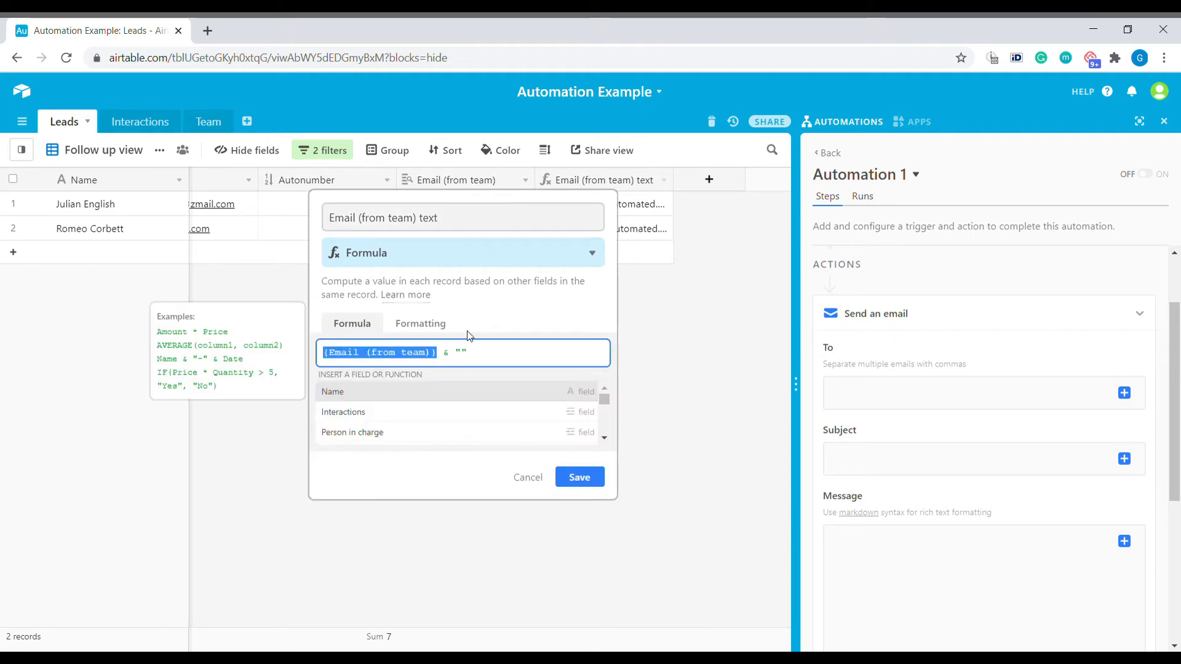
double_click(462, 360)
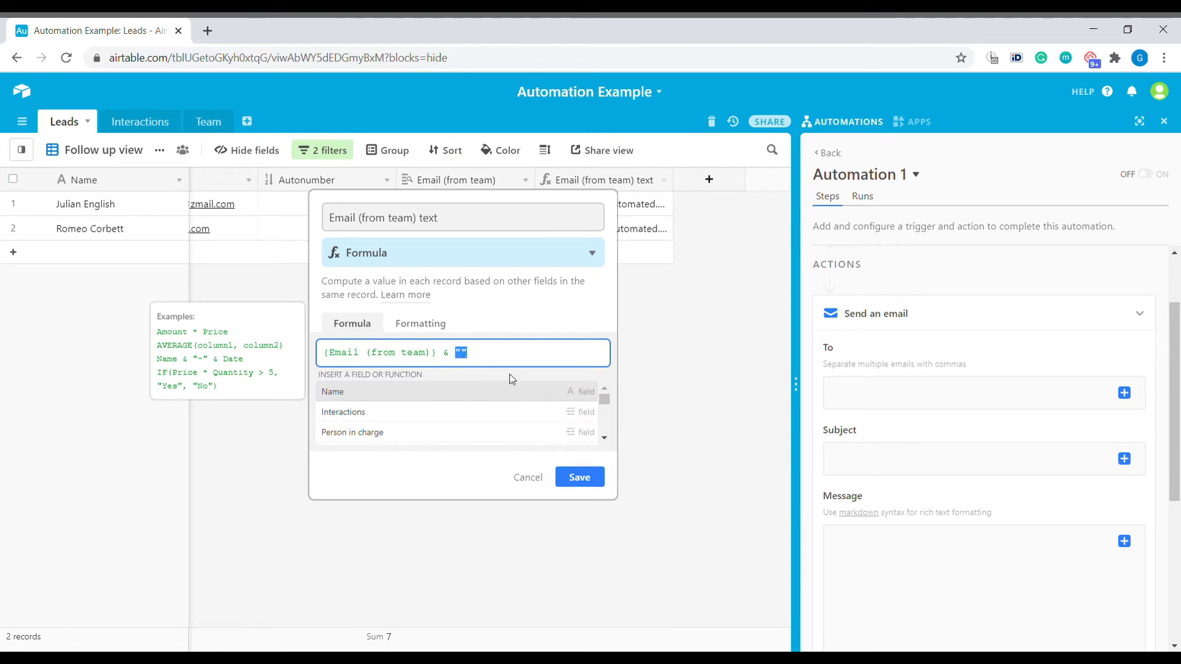
left_click(584, 483)
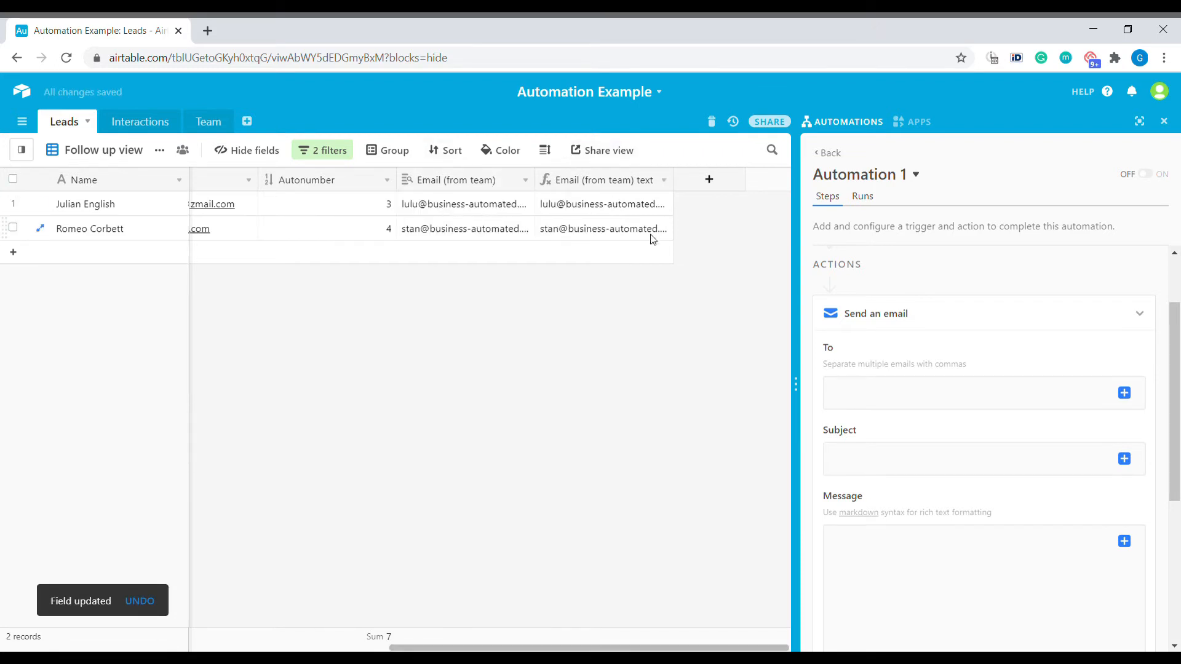
left_click(561, 203)
Set the email's To recipient to the triggering record's Email (from team) text field
left_click(1124, 393)
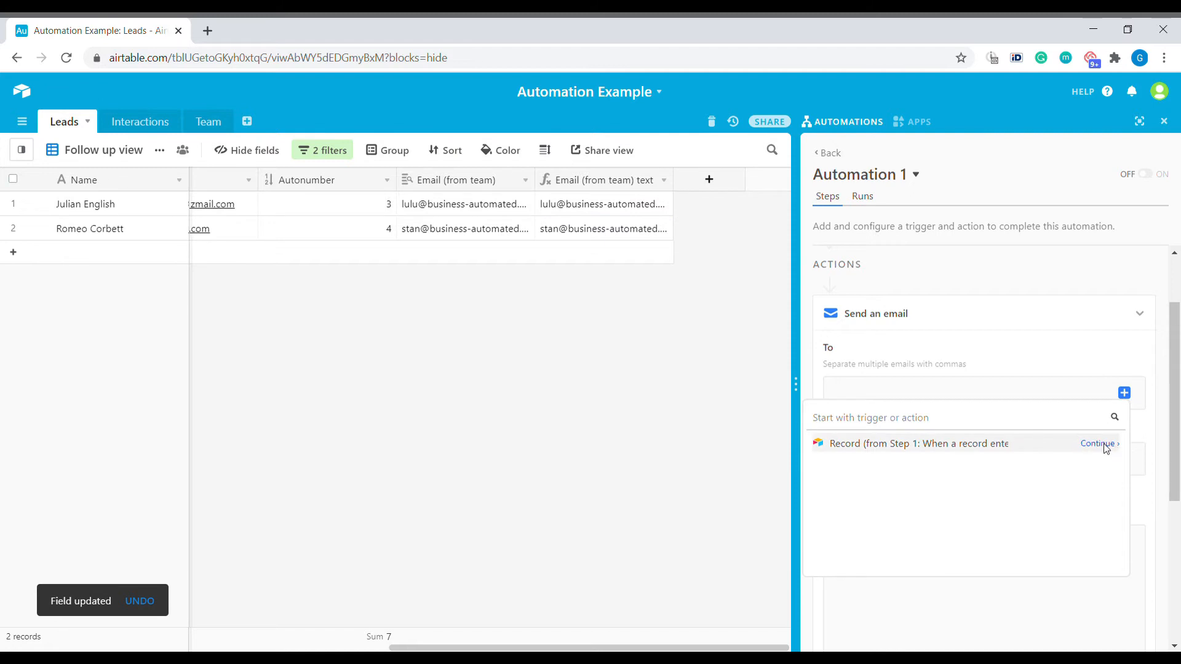
left_click(1098, 443)
scroll(1033, 486, "down", 1)
mouse_move(1009, 571)
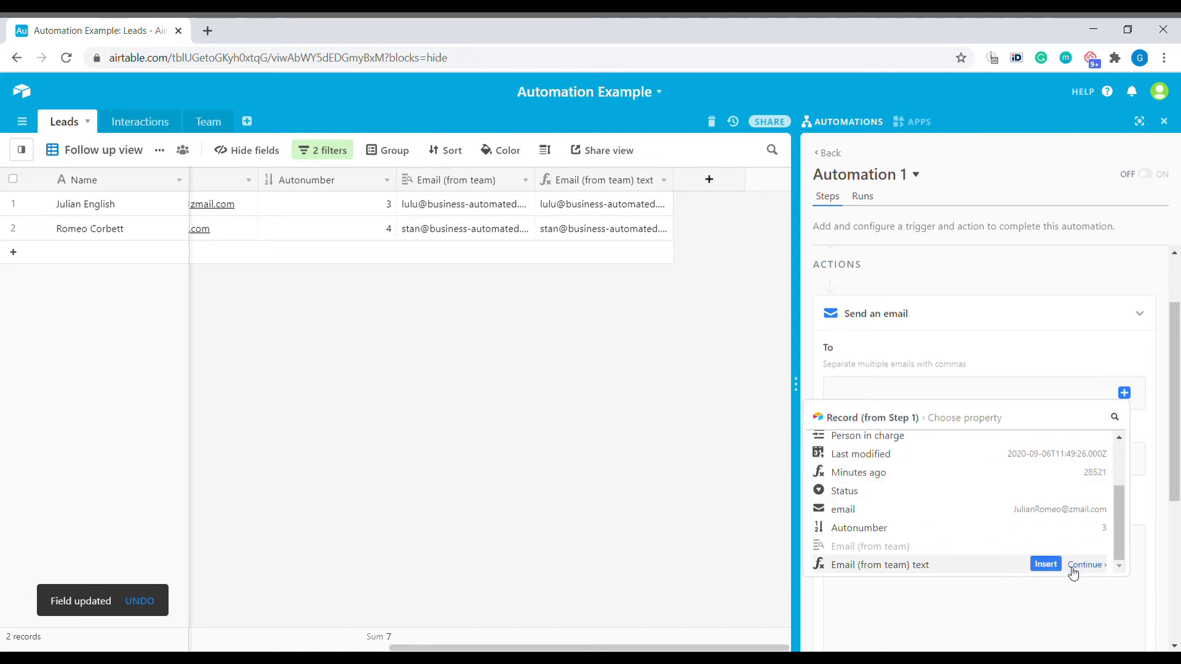
left_click(1046, 565)
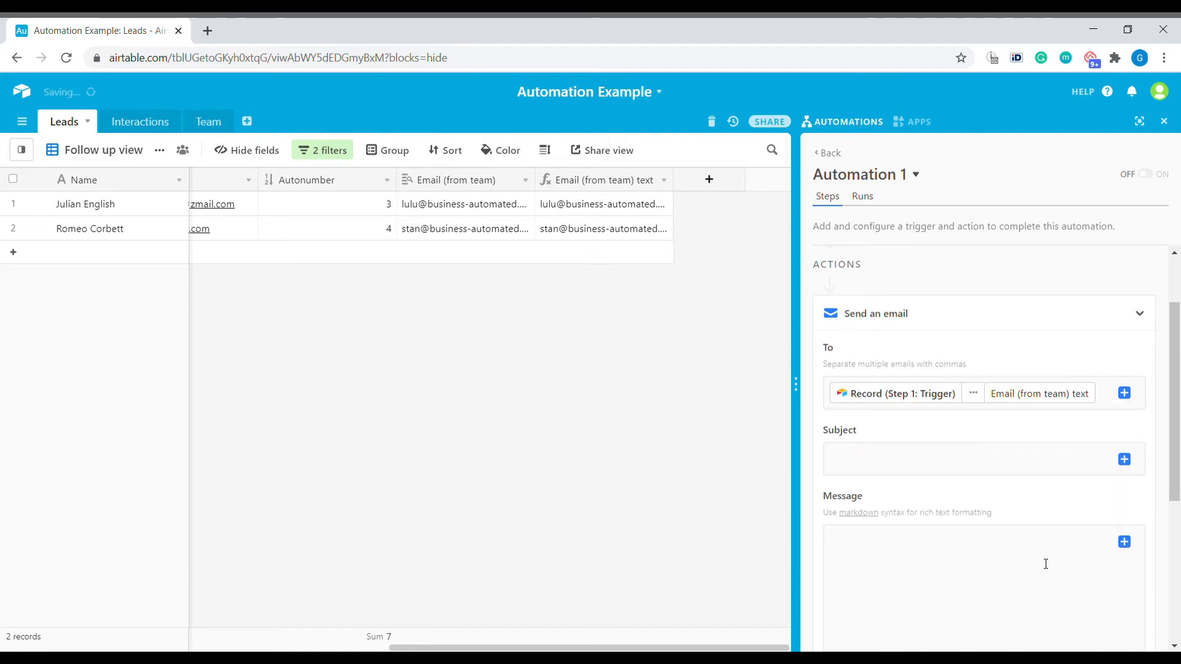
scroll(1009, 418, "down", 3)
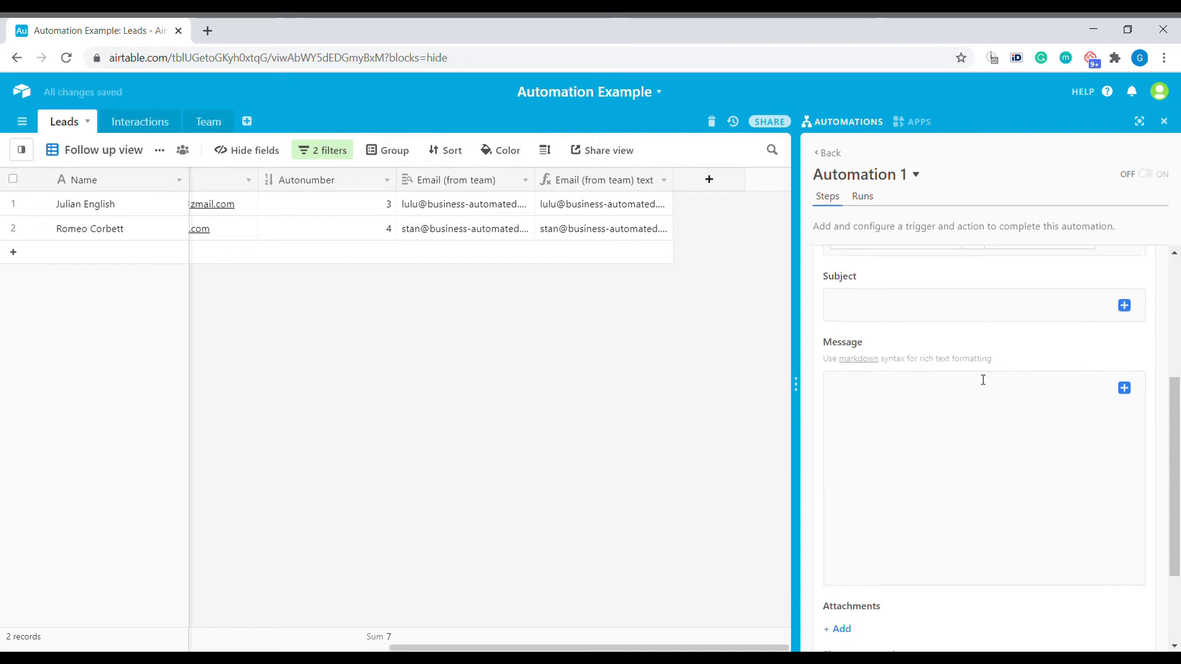
Set the subject to 'Follow up with [Name] is needed!' using the record's Name token
left_click(891, 311)
type("Follow up with")
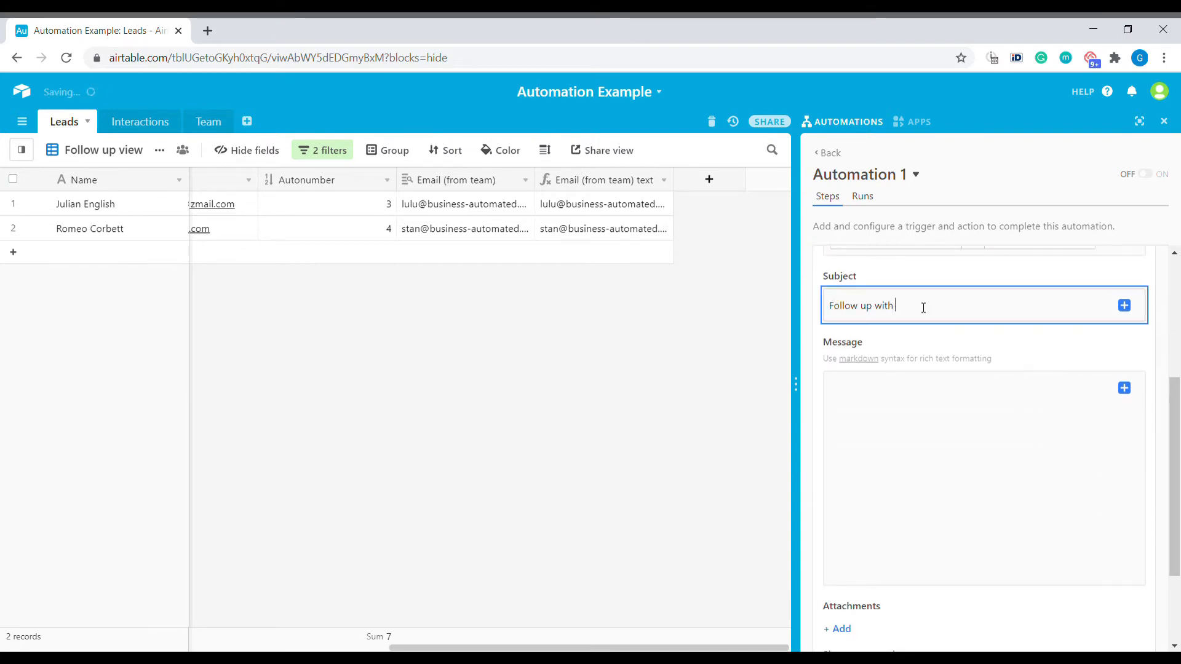
left_click(1125, 305)
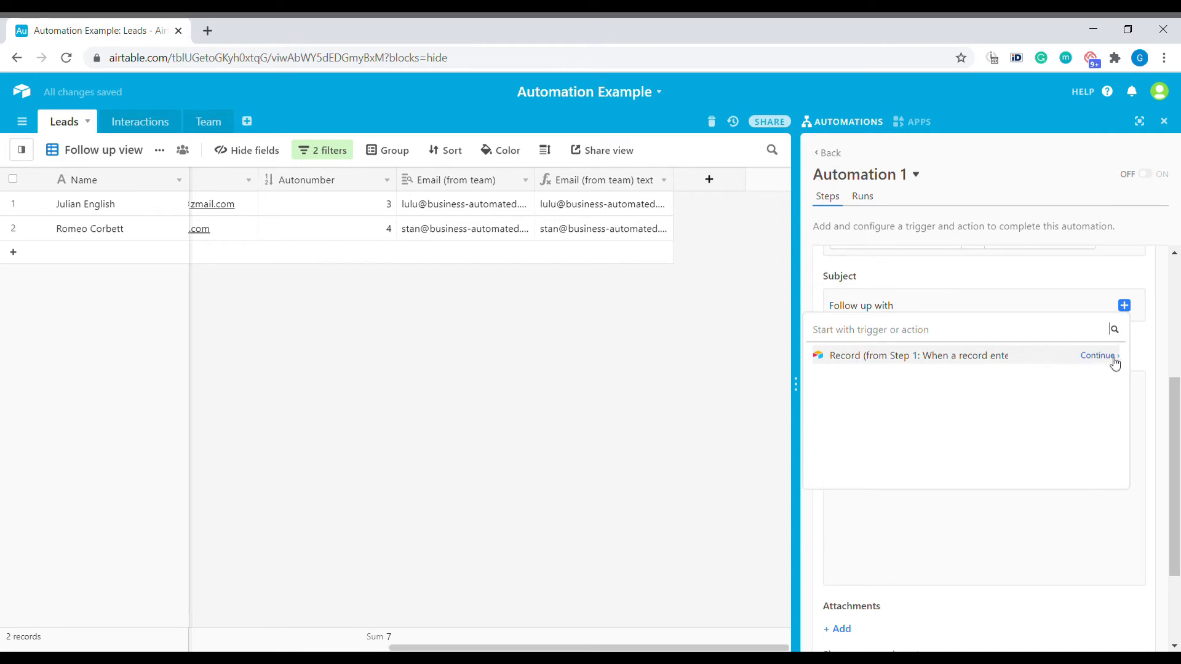
left_click(1104, 356)
left_click(1047, 392)
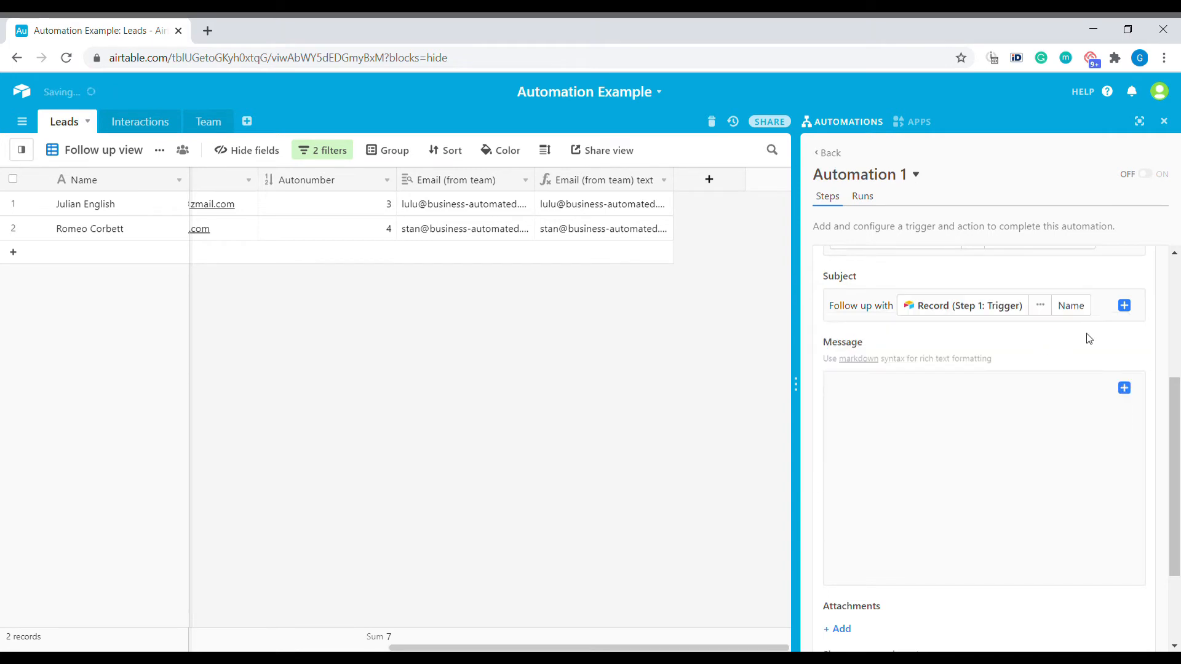
type("is needed!")
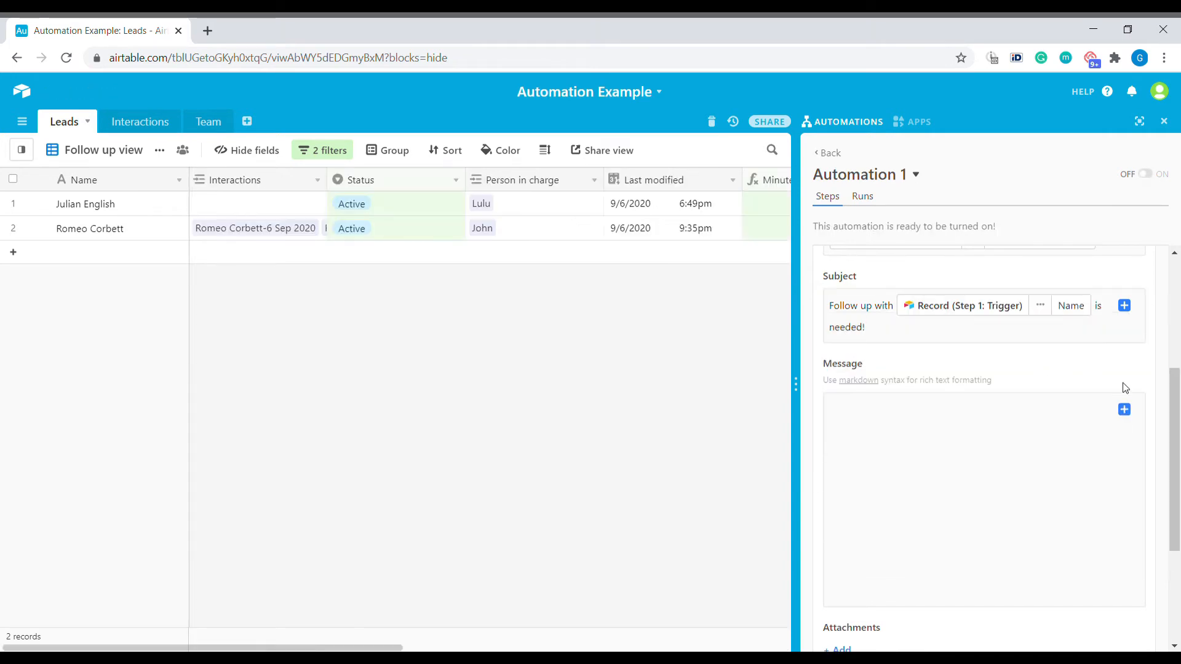
Start the message with 'Hi [Person in charge Name],' followed by a new line
left_click(905, 478)
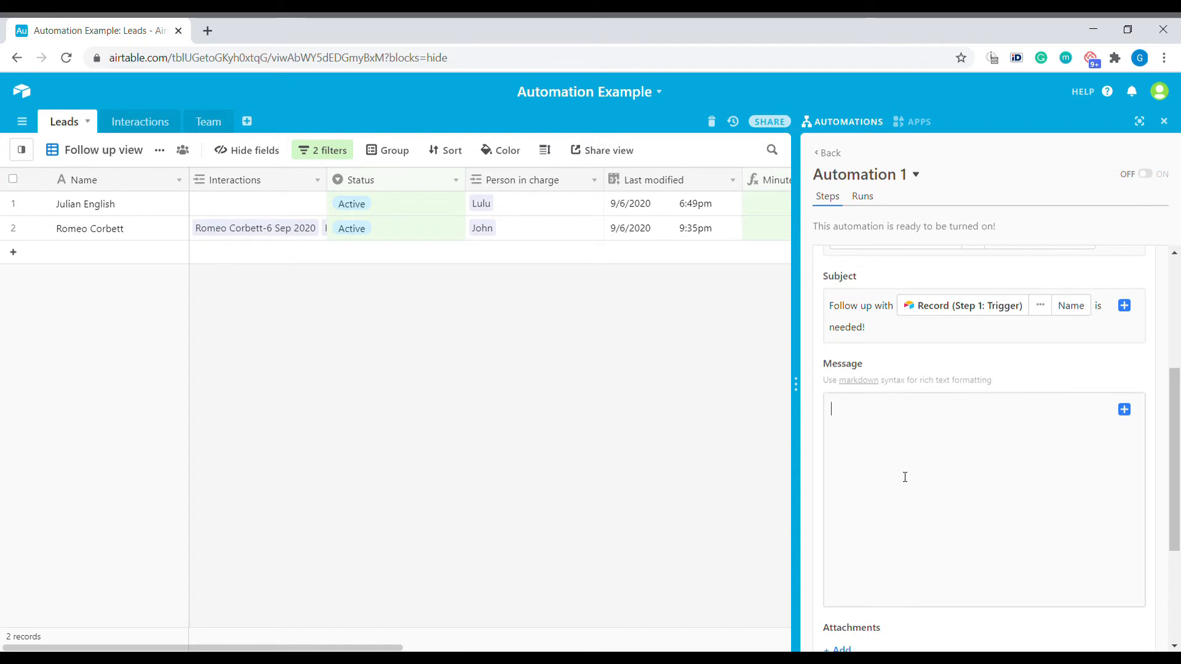
type("Hi")
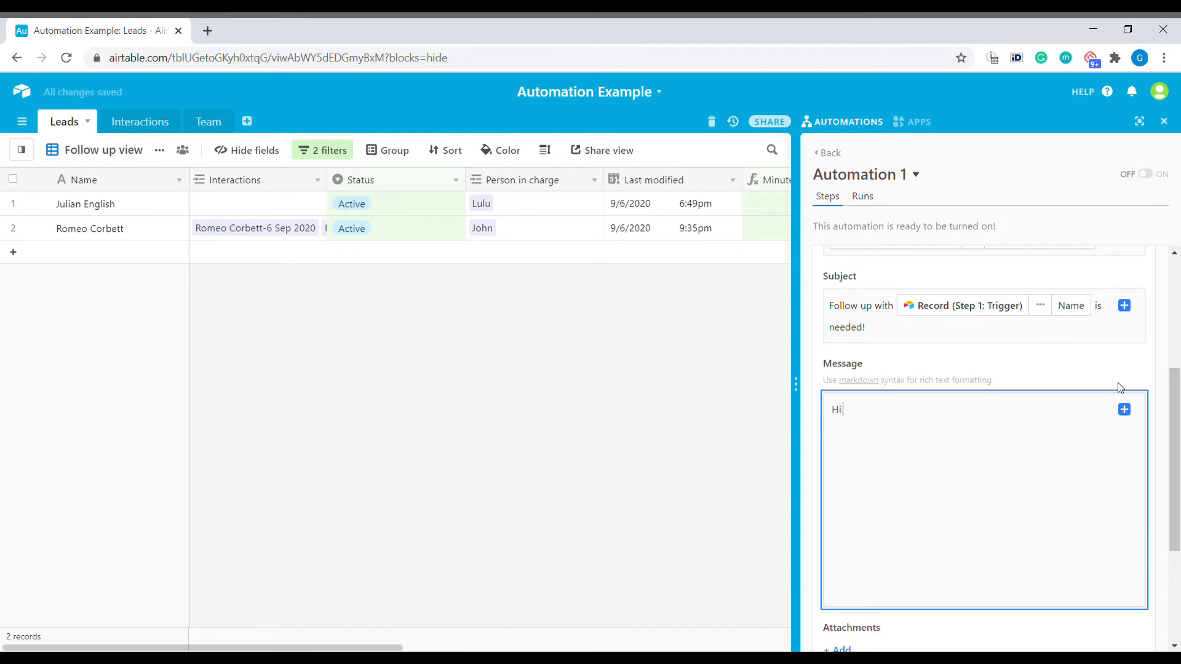
left_click(1125, 411)
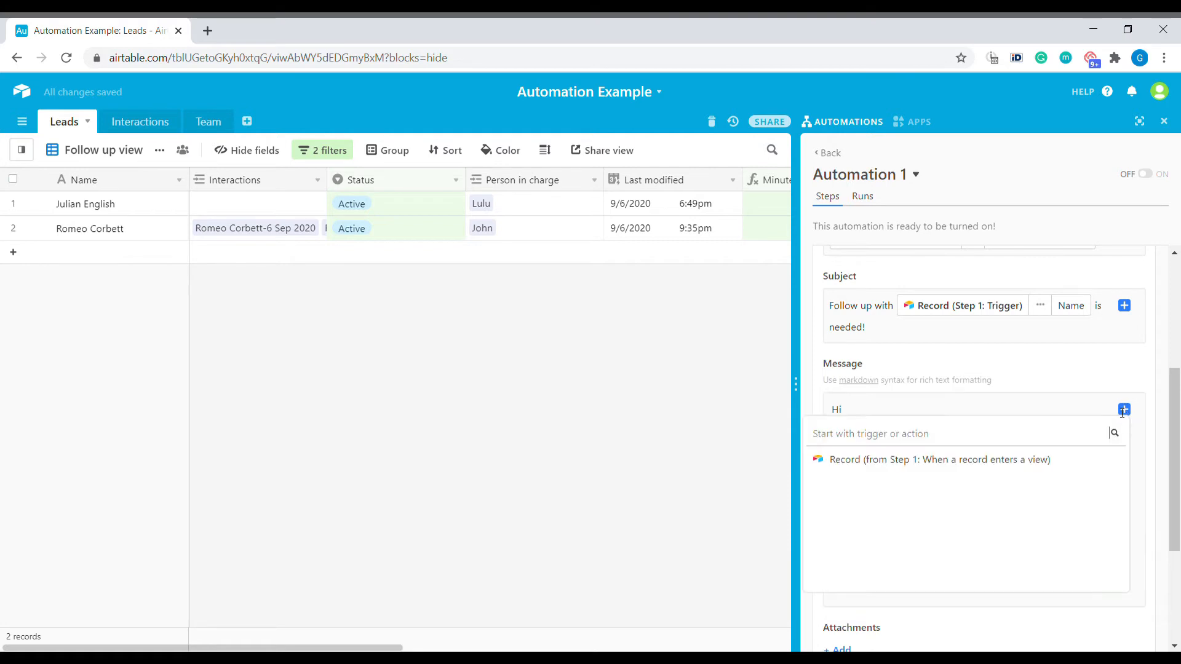
left_click(1095, 461)
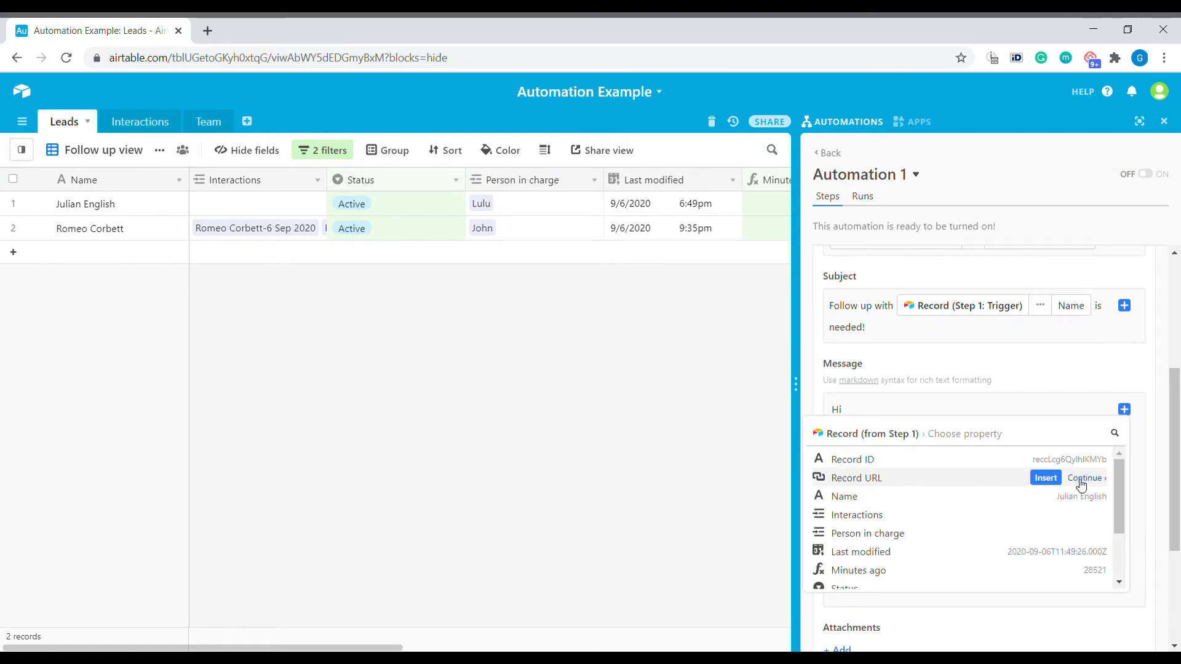
left_click(1087, 534)
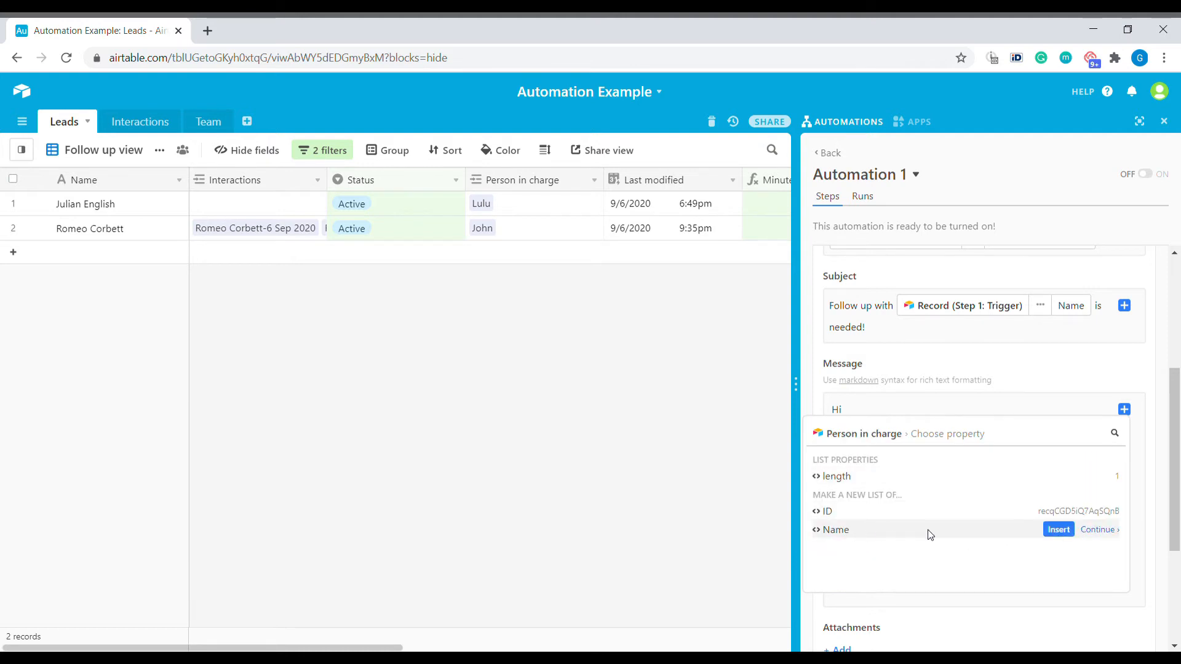
left_click(1058, 530)
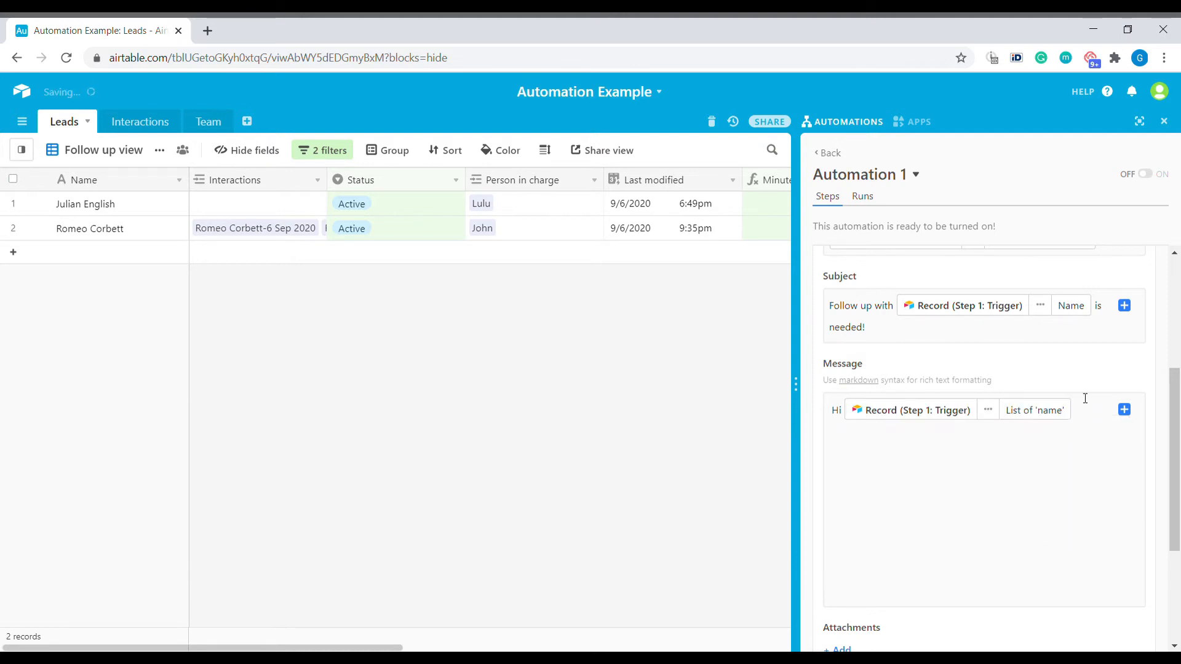
type(",")
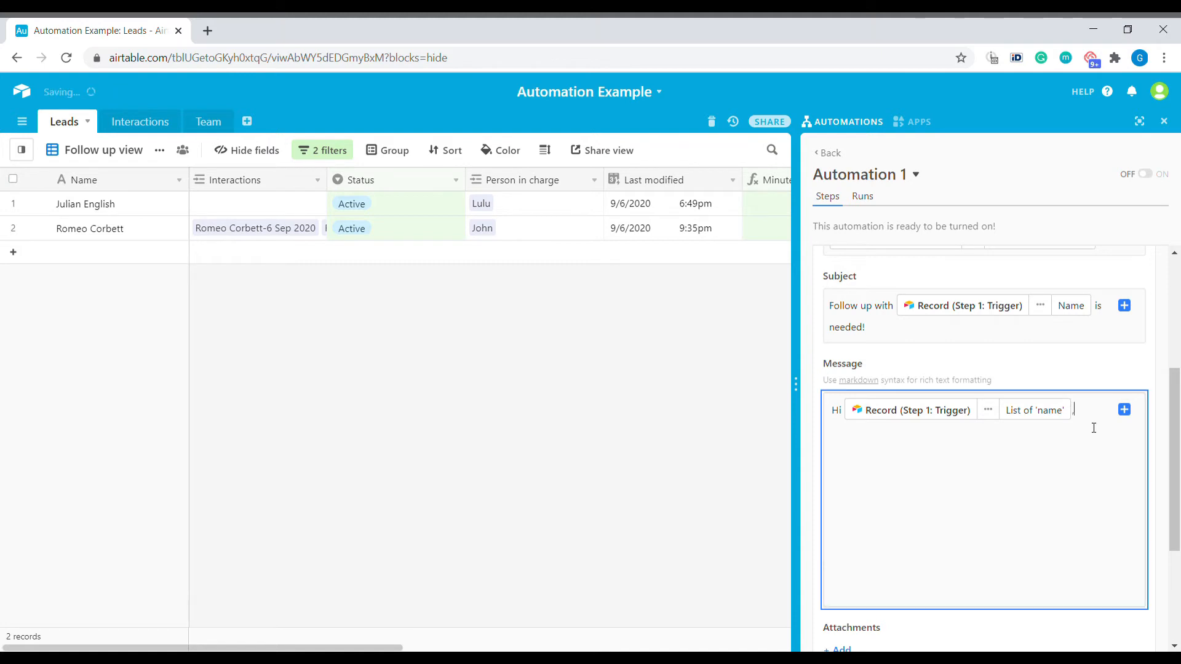
key("Return")
Add 'You need to follow up with [Name]', the 5-day reminder, and 'Thanks!' / 'Boss!' sign-off
type("You need to follow up with")
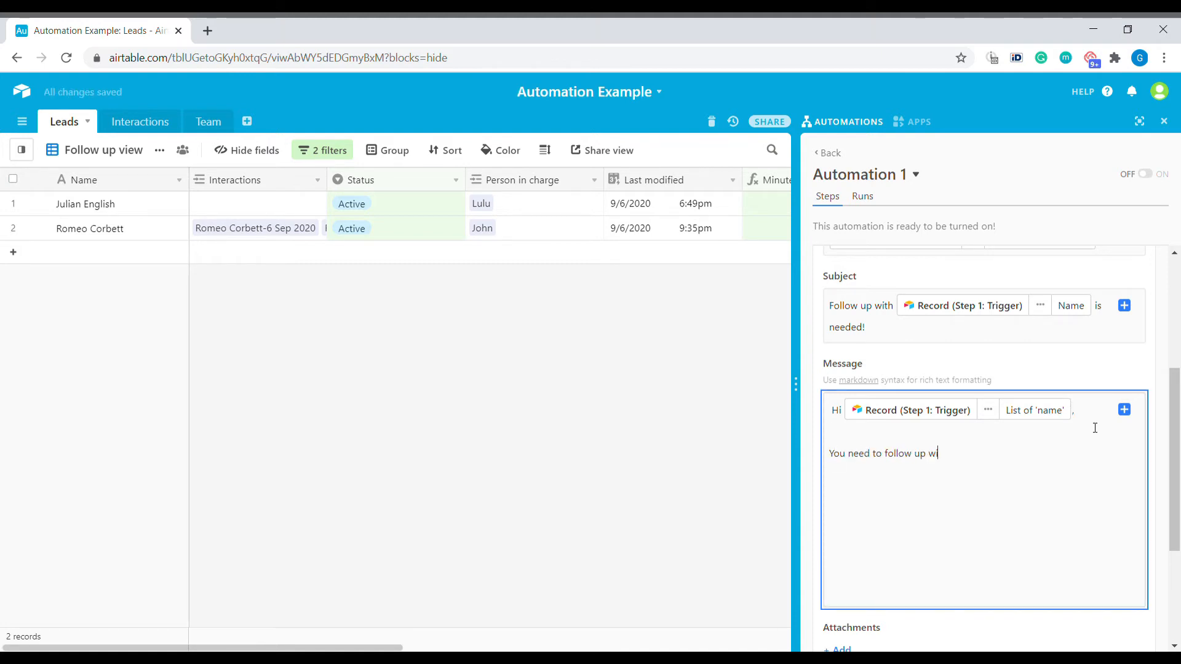
left_click(1127, 412)
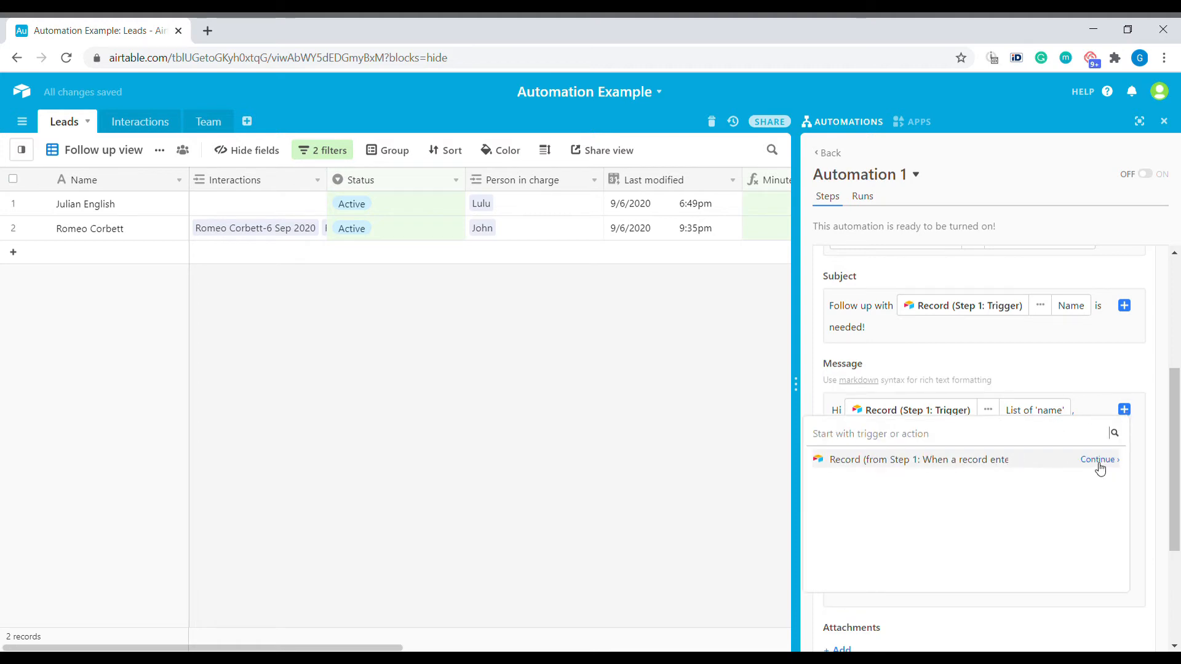
left_click(1099, 468)
left_click(1113, 497)
type("It has been already 5 days")
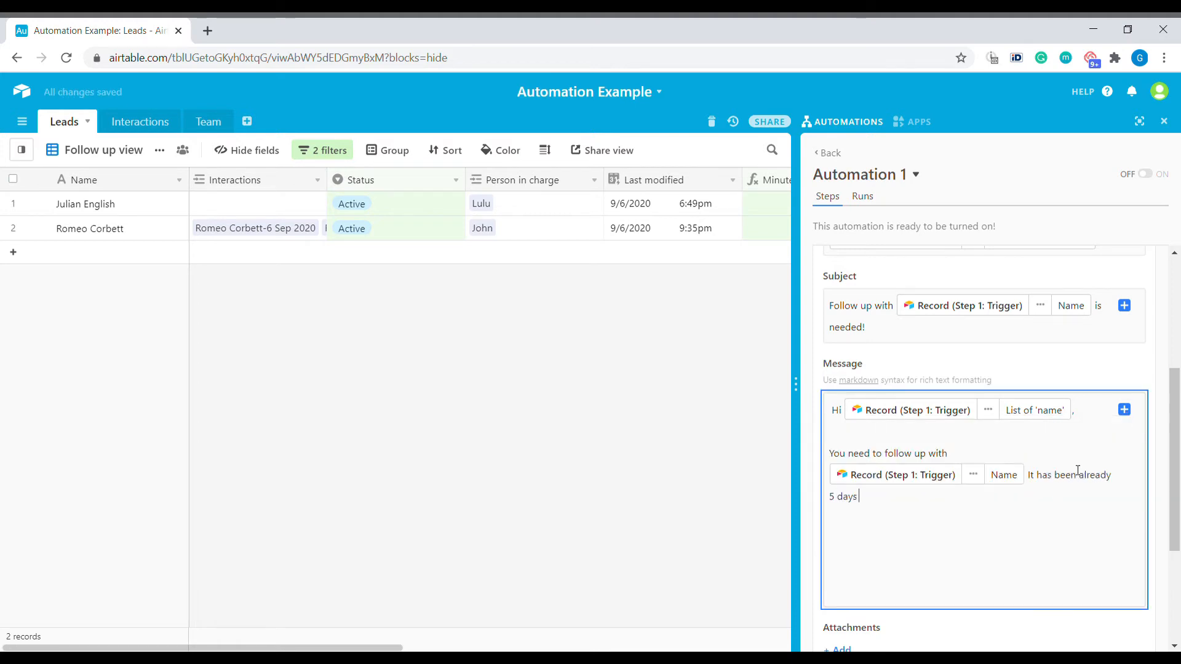
type(" since you have interacted last time!")
key("Return")
key("Return")
type("Thanks!")
key("Return")
type("Boss!")
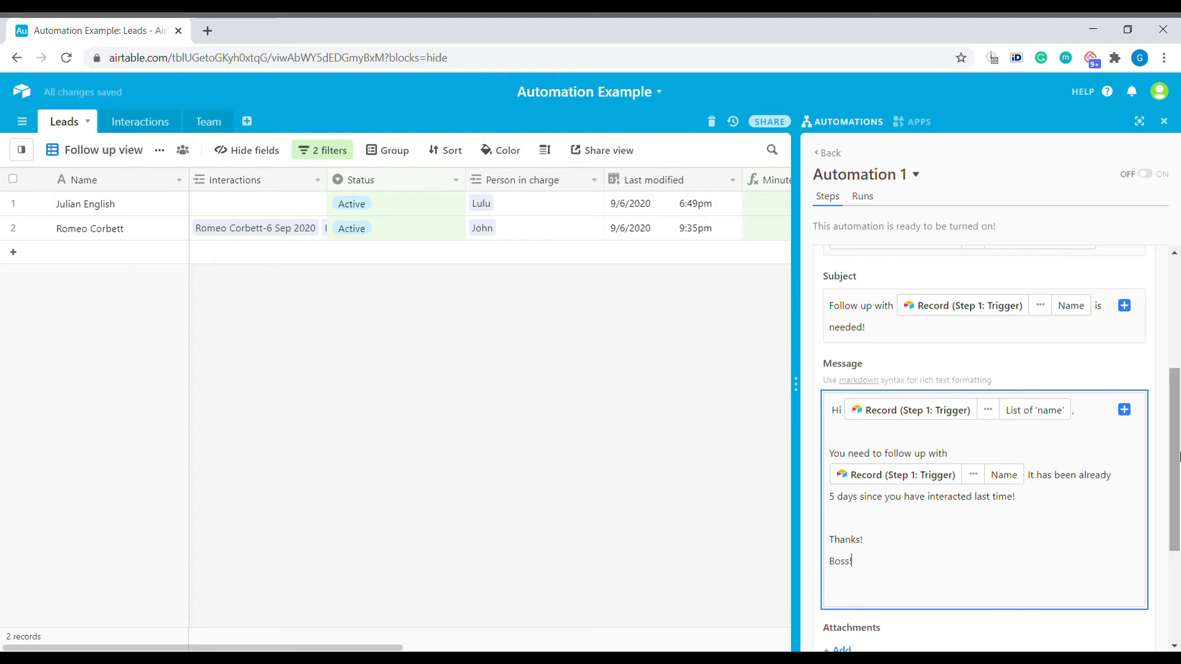
left_click_drag(1179, 456, 1179, 546)
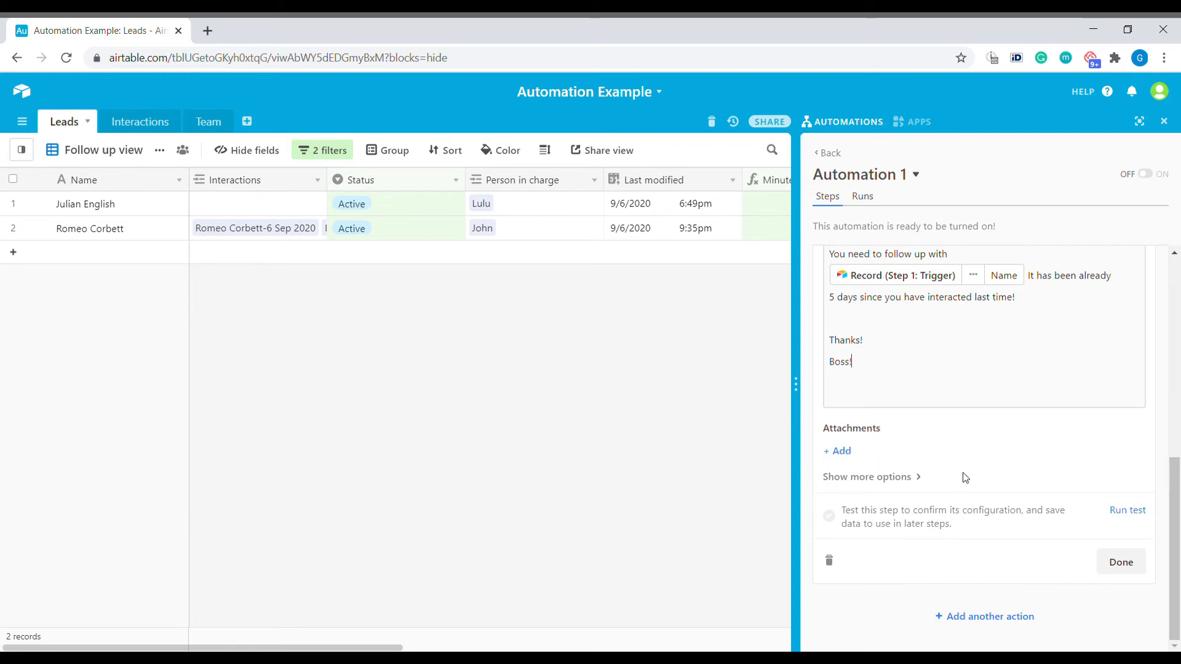
Set the From name to the sender's name followed by '@ Business Automated'
left_click(919, 477)
left_click_drag(1180, 447, 1180, 519)
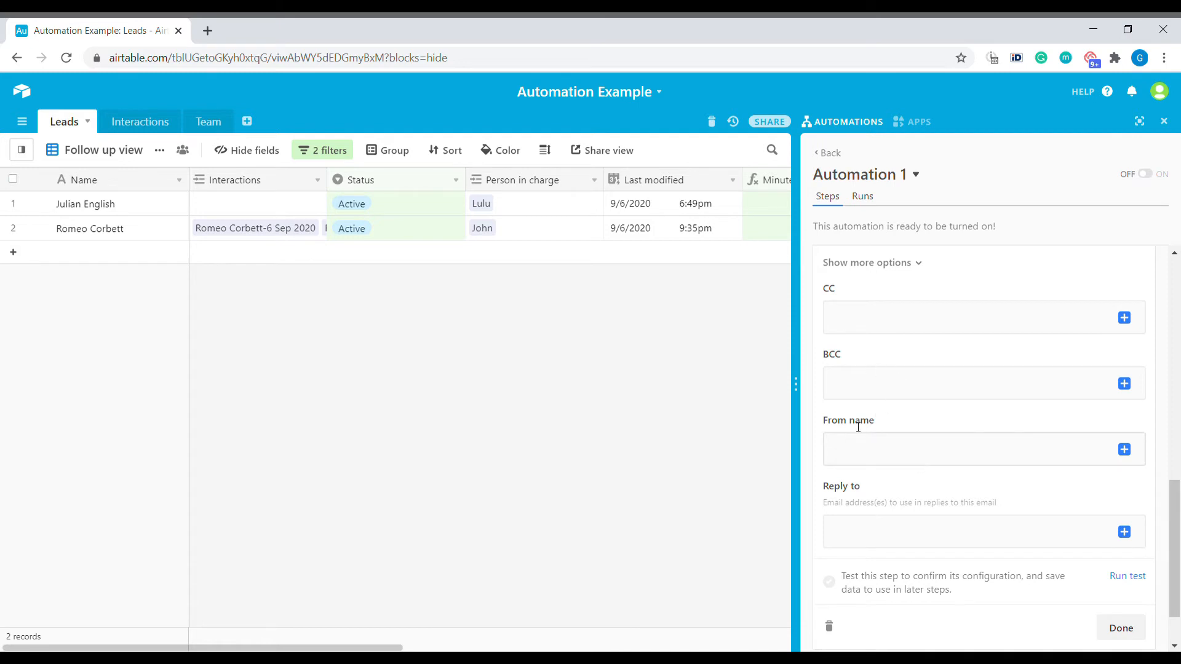
left_click(1069, 456)
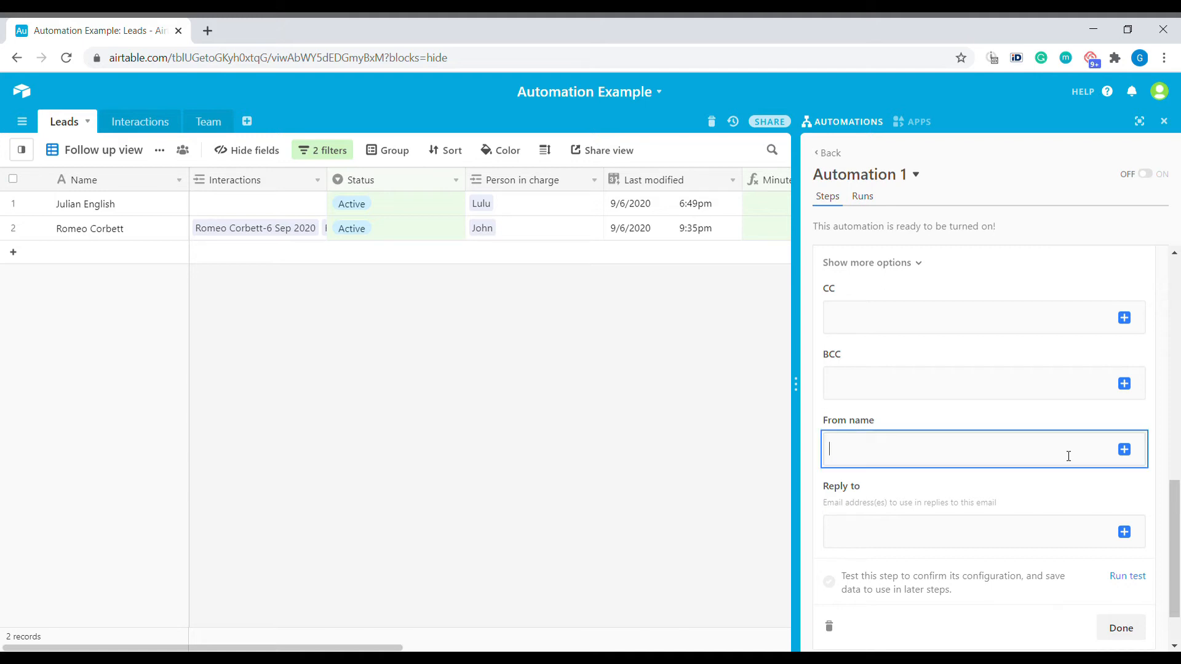
type("G")
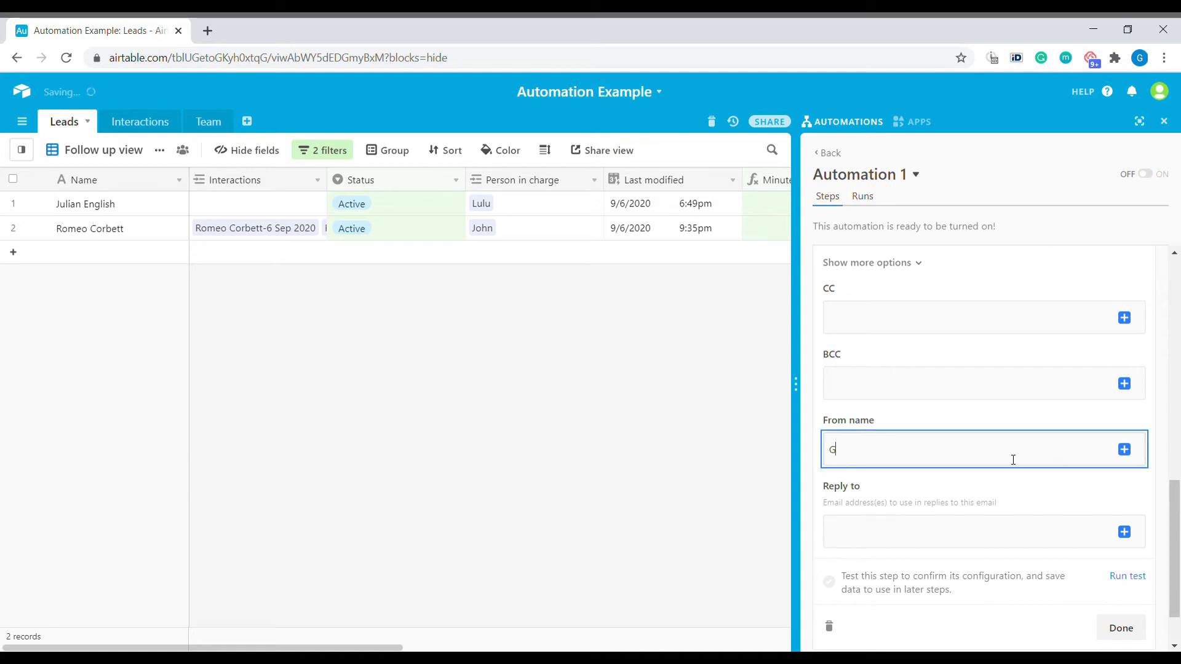
type("reg A")
key("BackSpace")
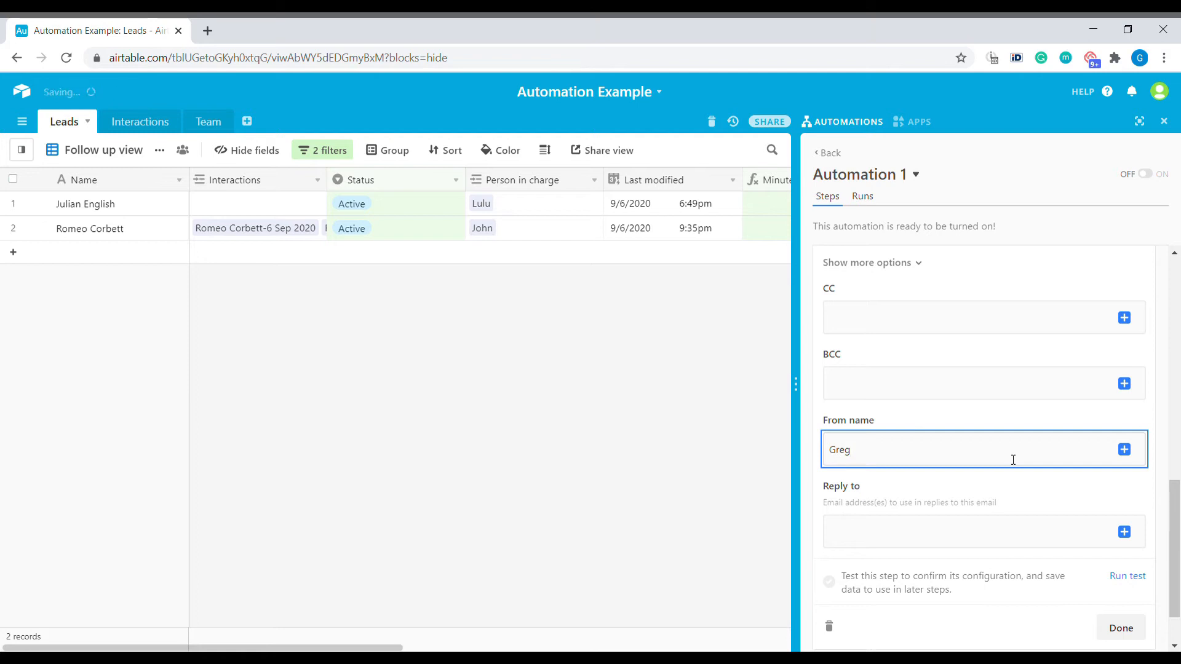
type("@ Business Automated")
left_click(951, 534)
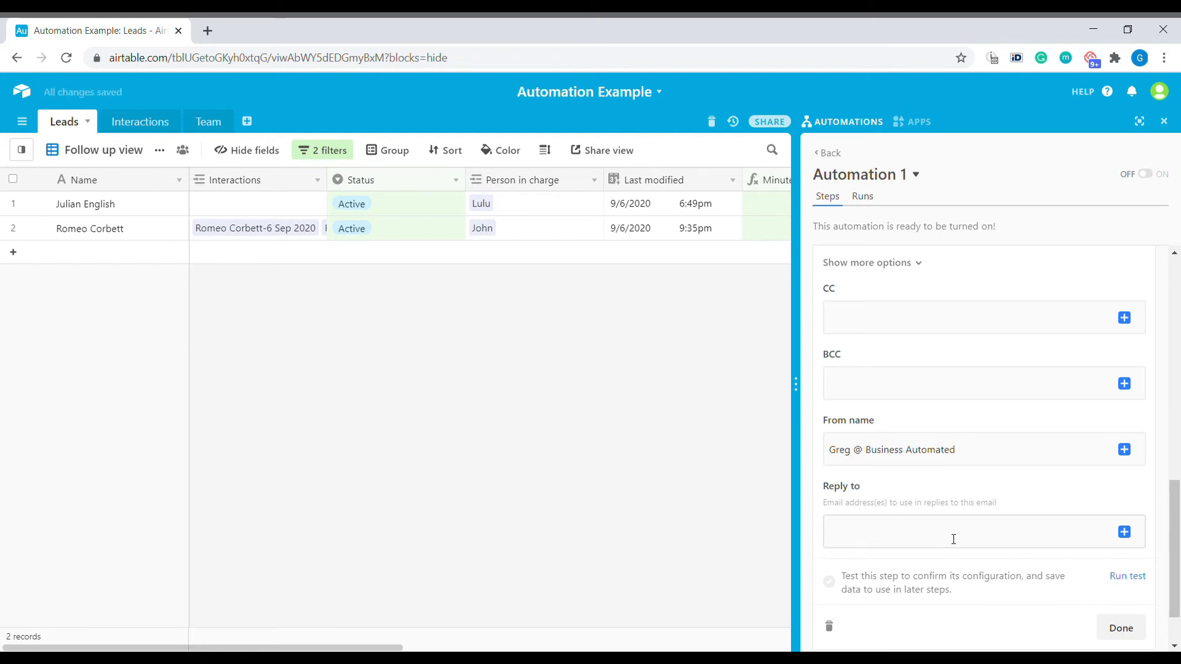
Enter the reply-to e-mail address, collapse the extra options and run the email step test
scroll(959, 529, "down", 2)
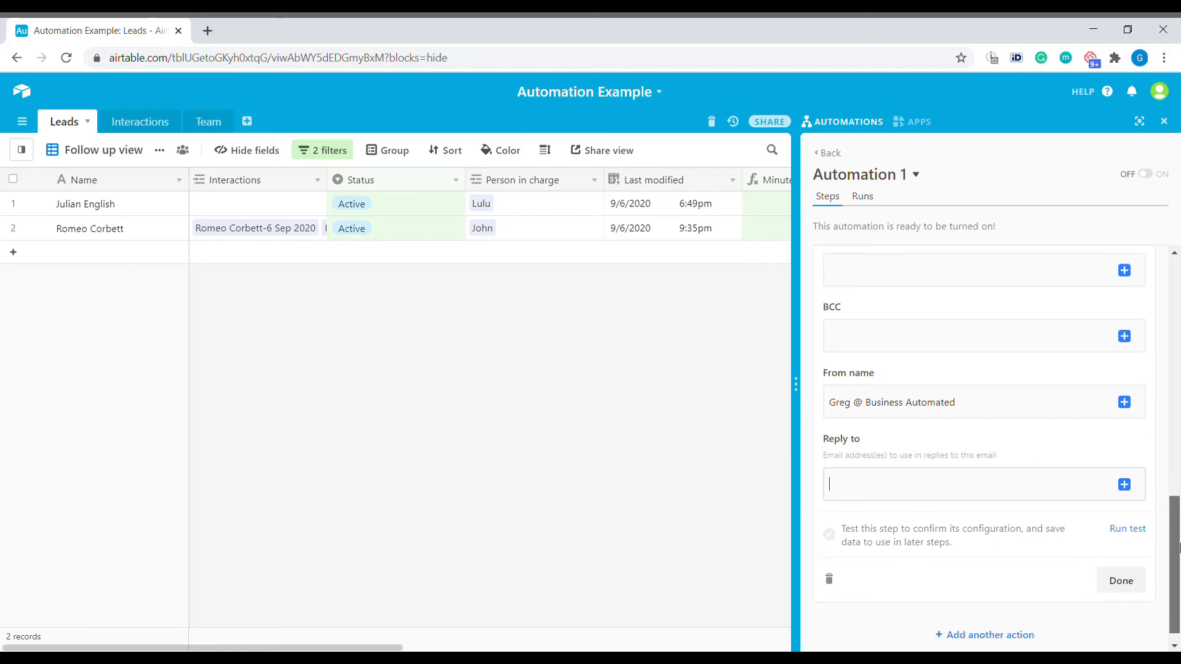
left_click(901, 466)
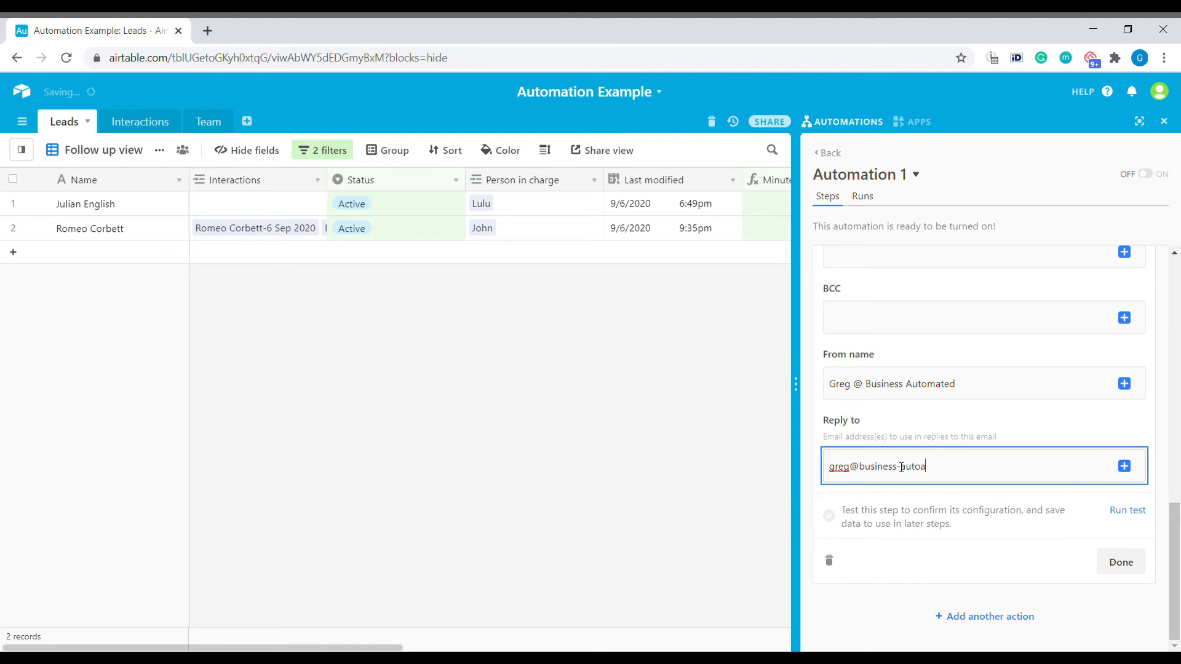
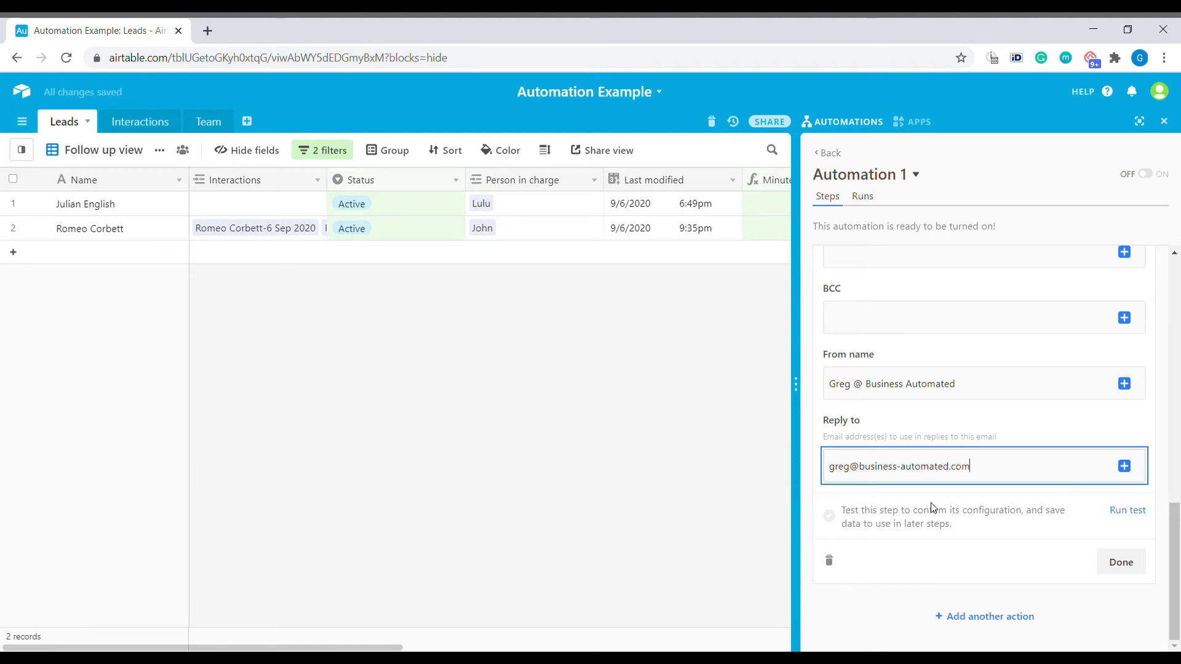
scroll(922, 431, "up", 5)
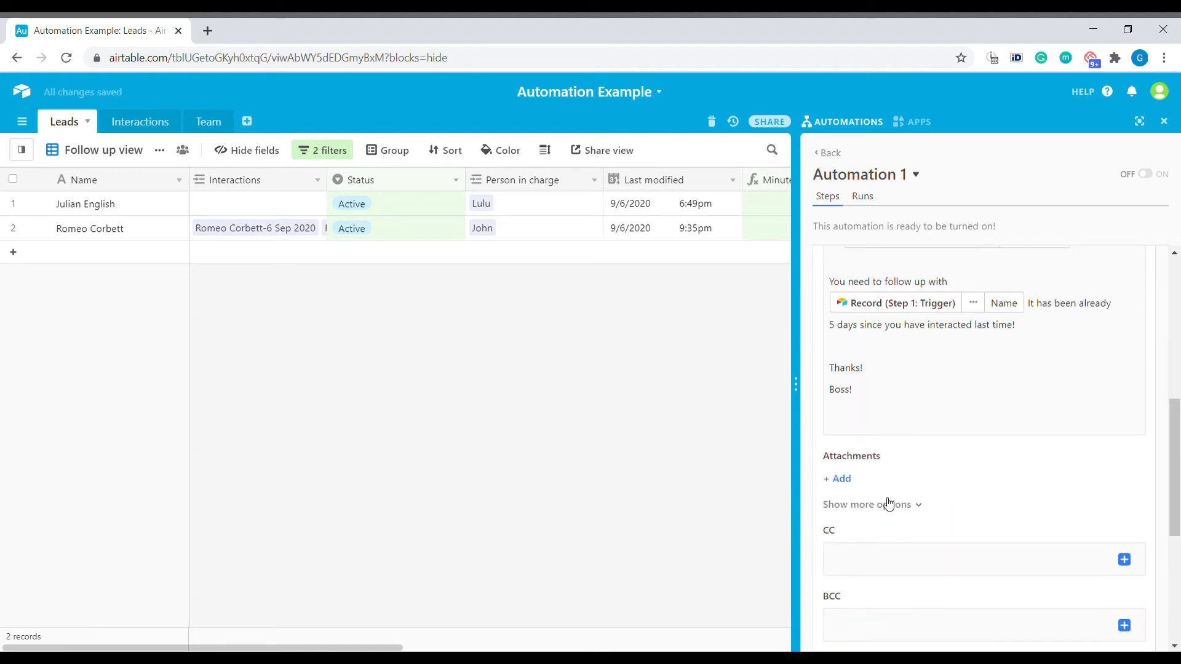
scroll(888, 504, "down", 5)
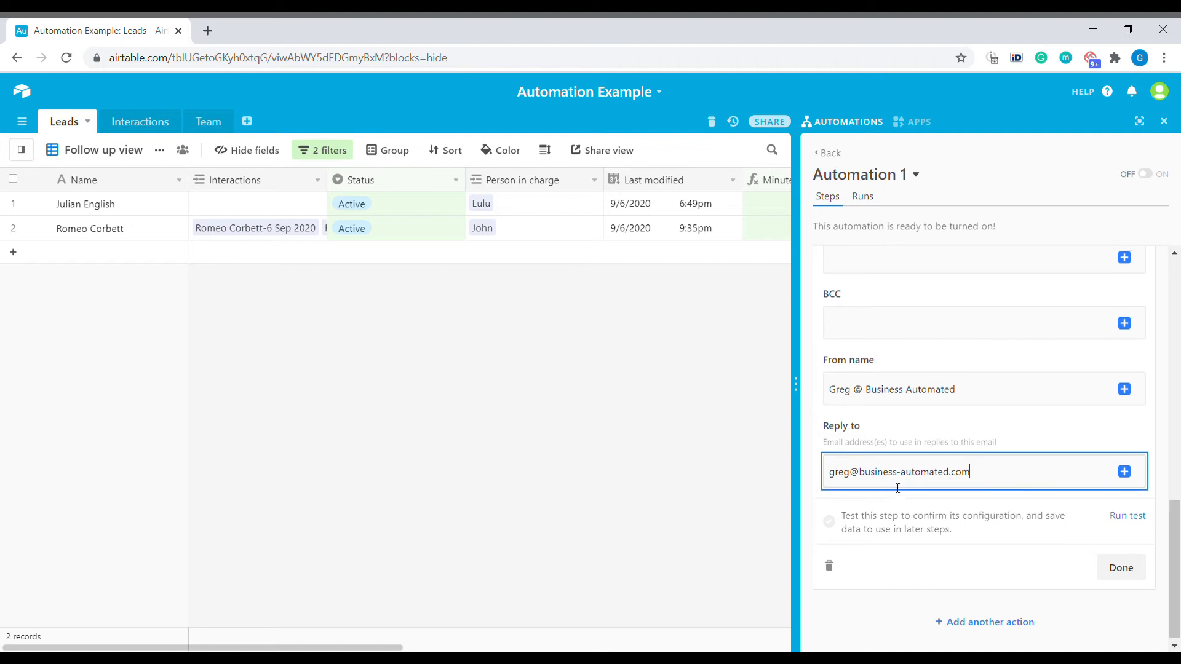
scroll(892, 369, "up", 1)
left_click(891, 278)
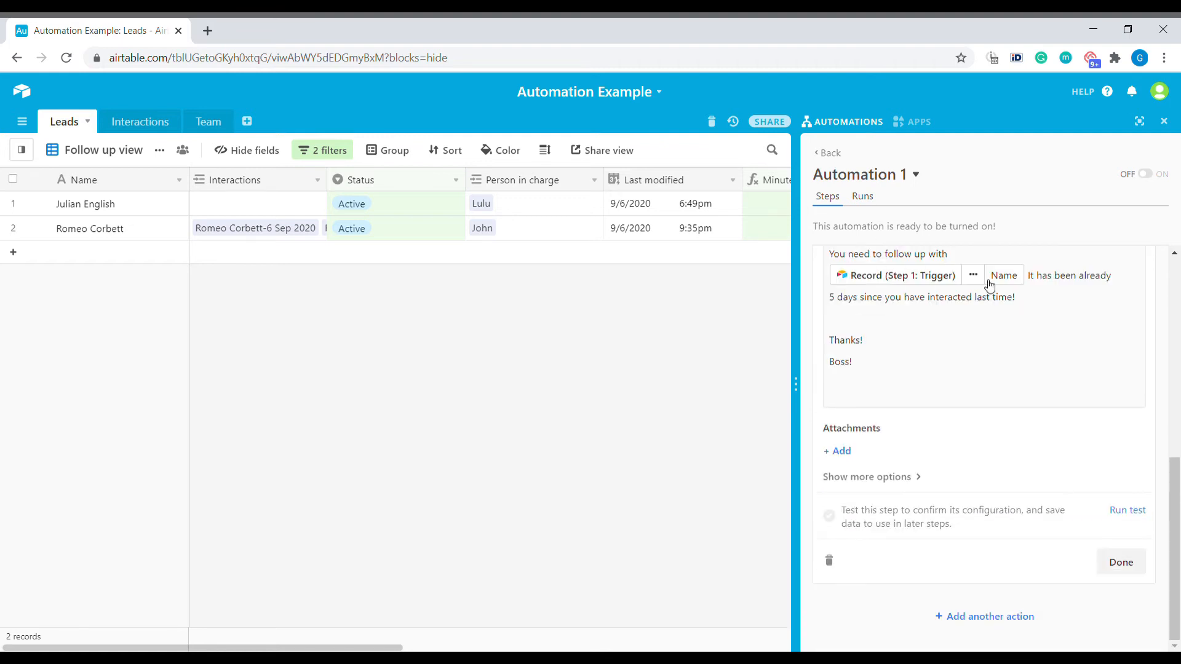
left_click(1132, 511)
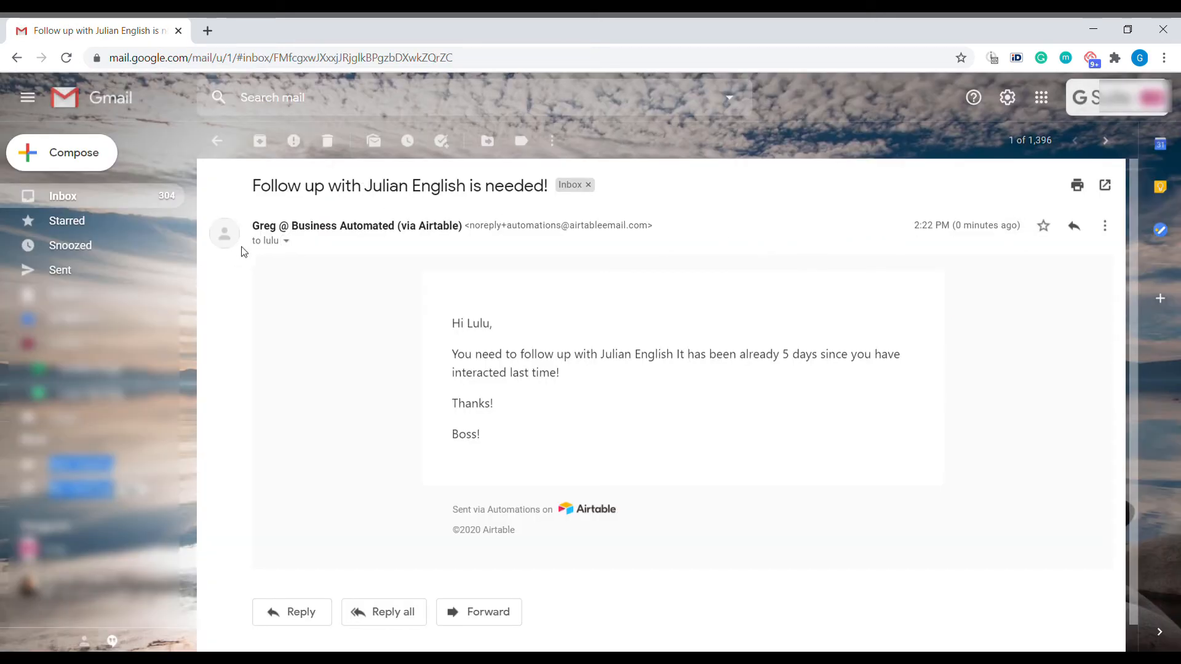
Check the test email's sender display name and expand its details to verify the reply-to address
left_click_drag(259, 226, 409, 237)
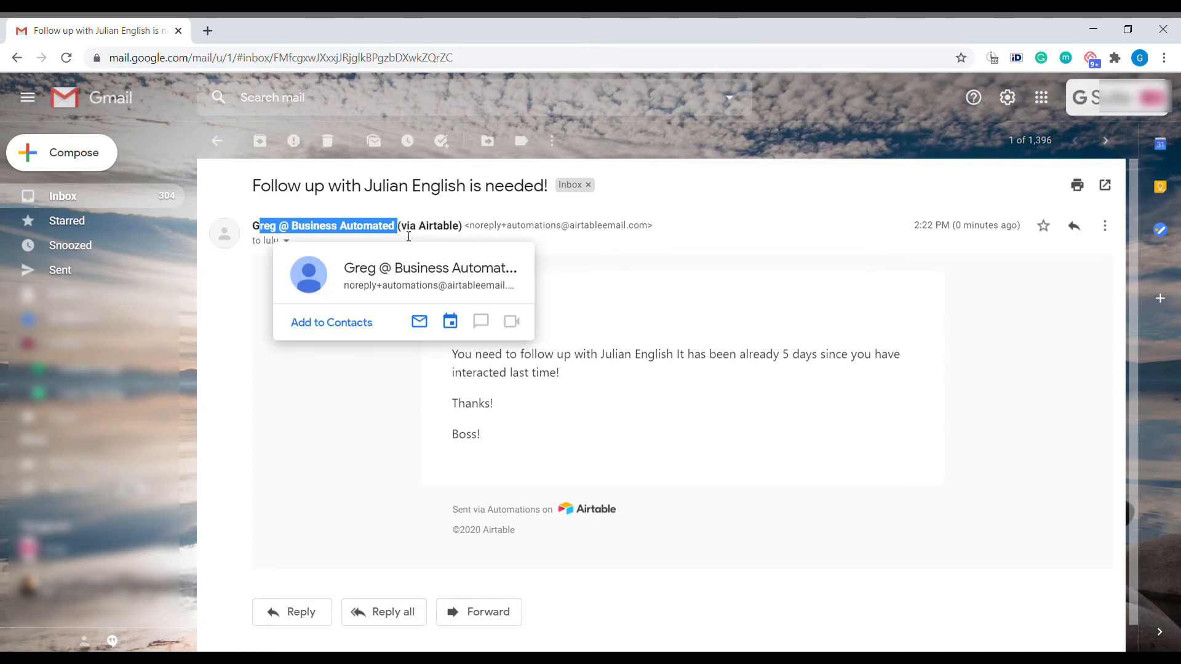
left_click(409, 236)
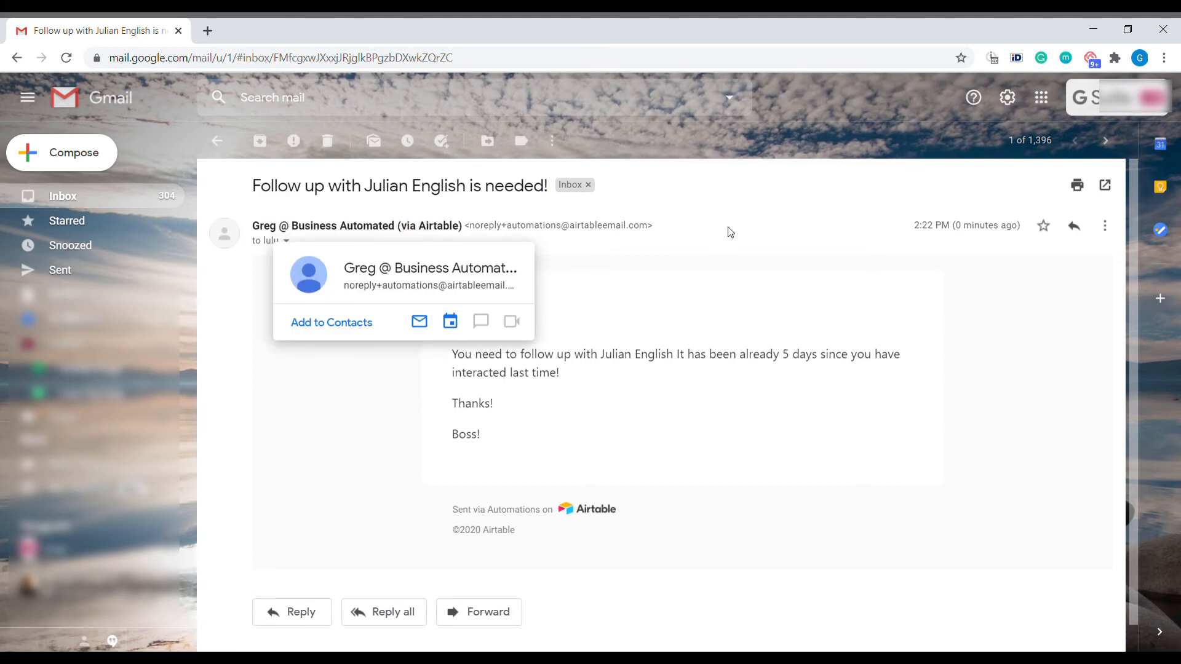
left_click(286, 242)
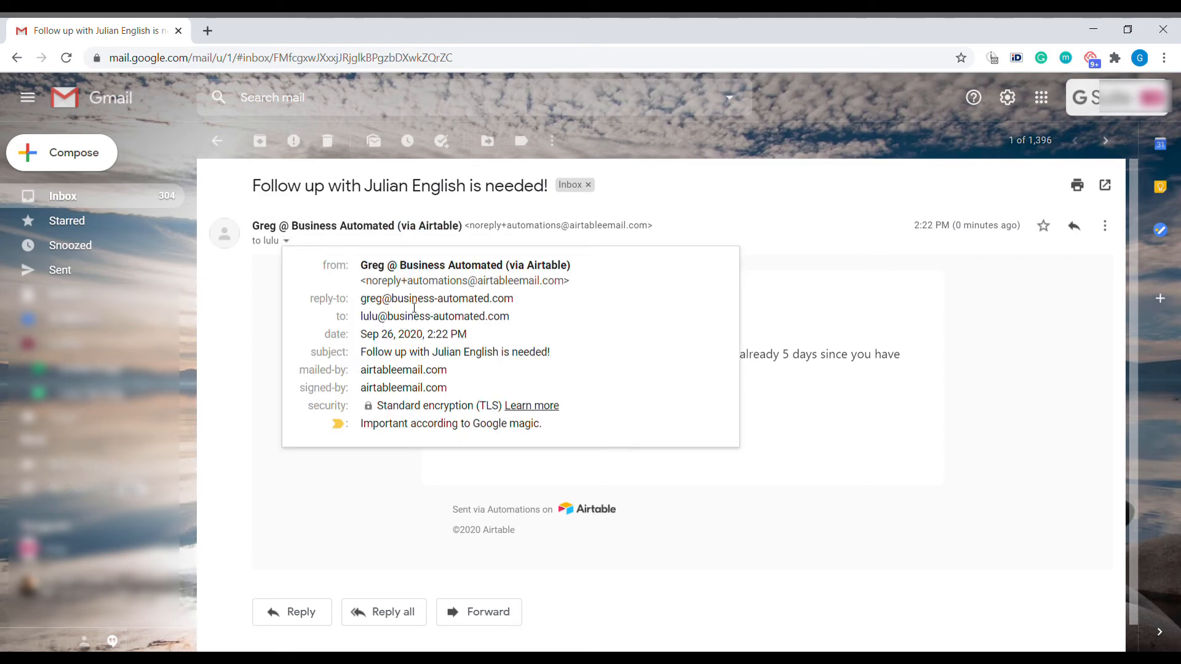
triple_click(518, 304)
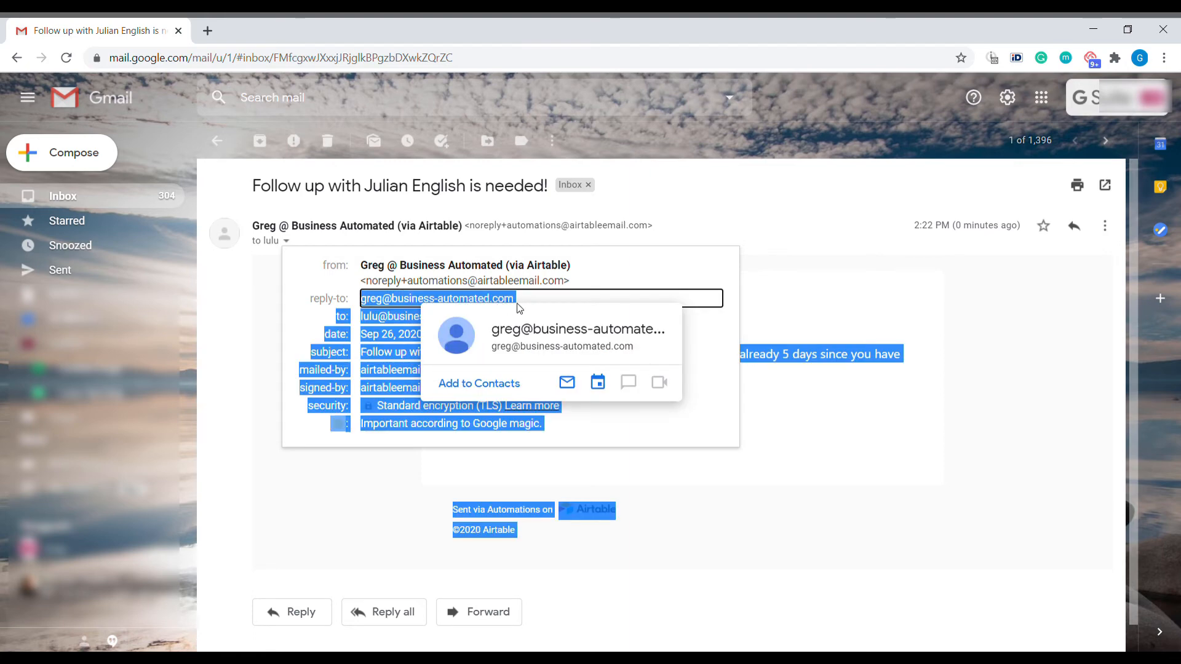
left_click_drag(517, 304, 517, 299)
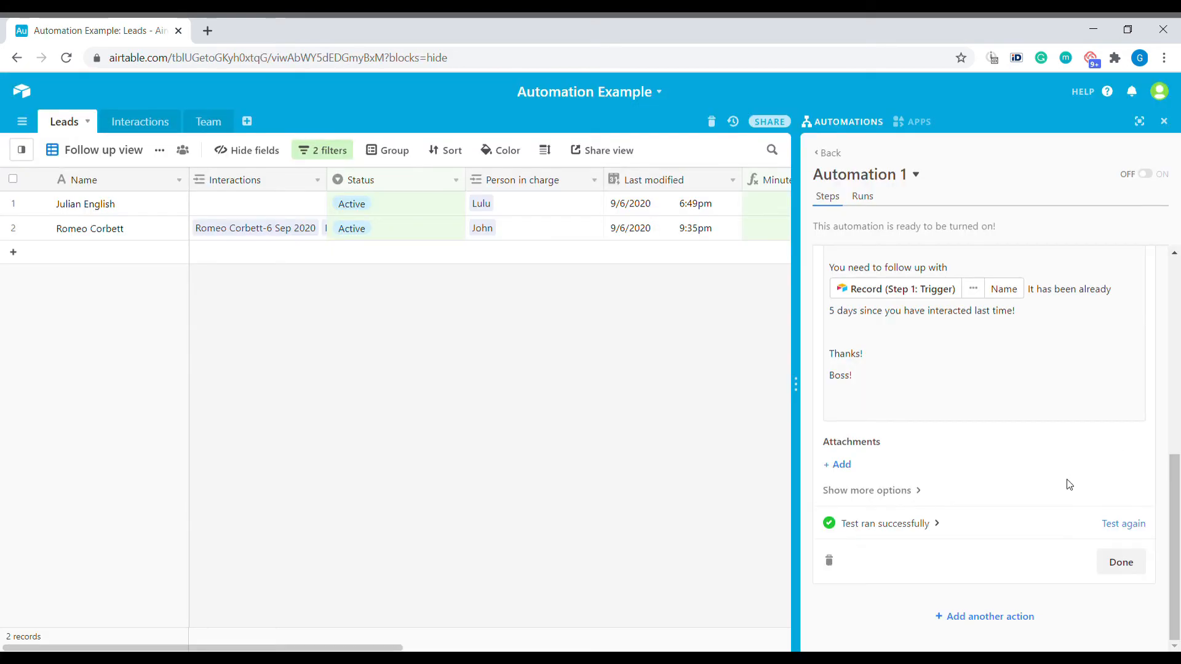
Finish the Send an email step and switch Automation 1 on
left_click(1143, 563)
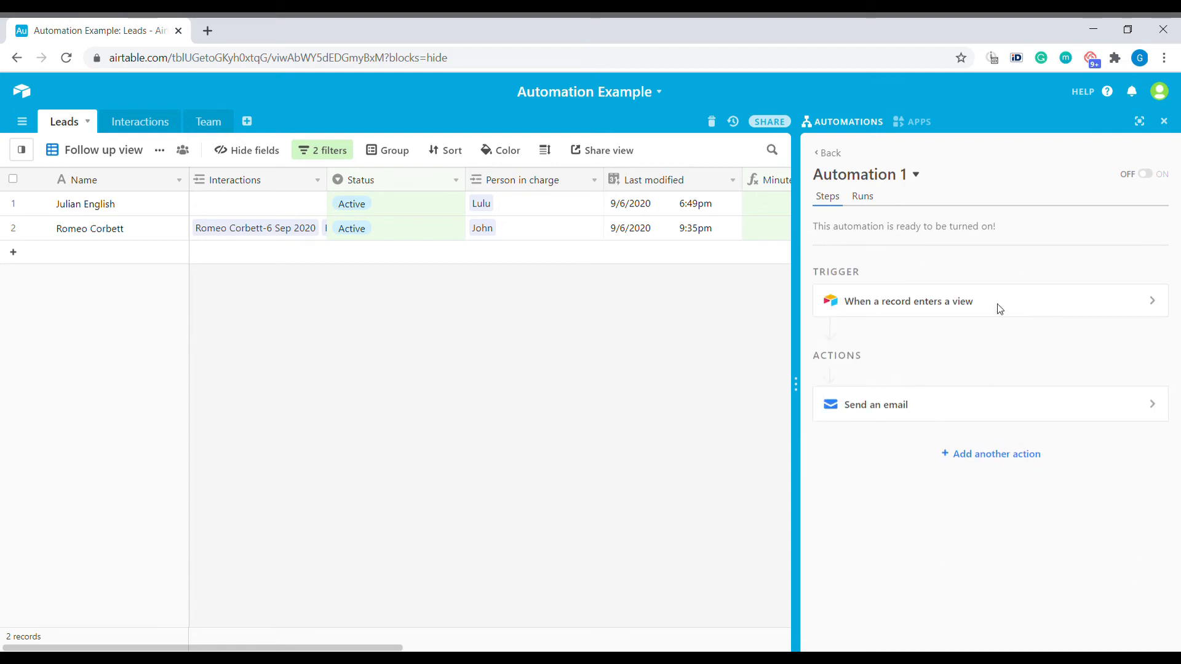
left_click(1150, 180)
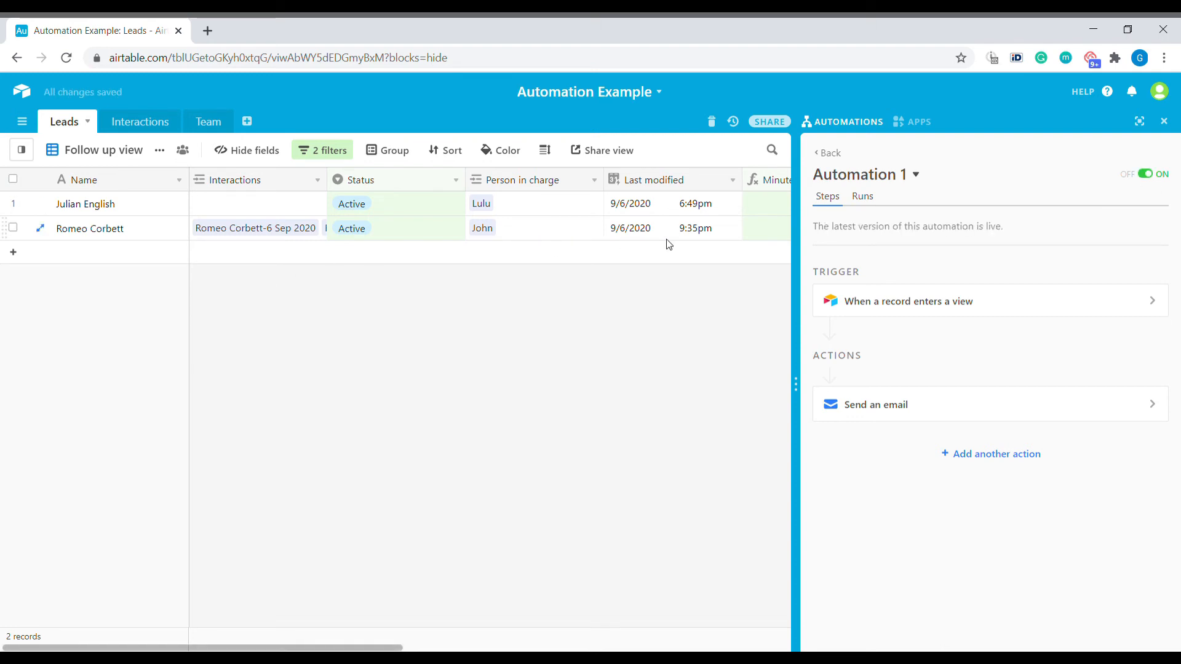
left_click(117, 151)
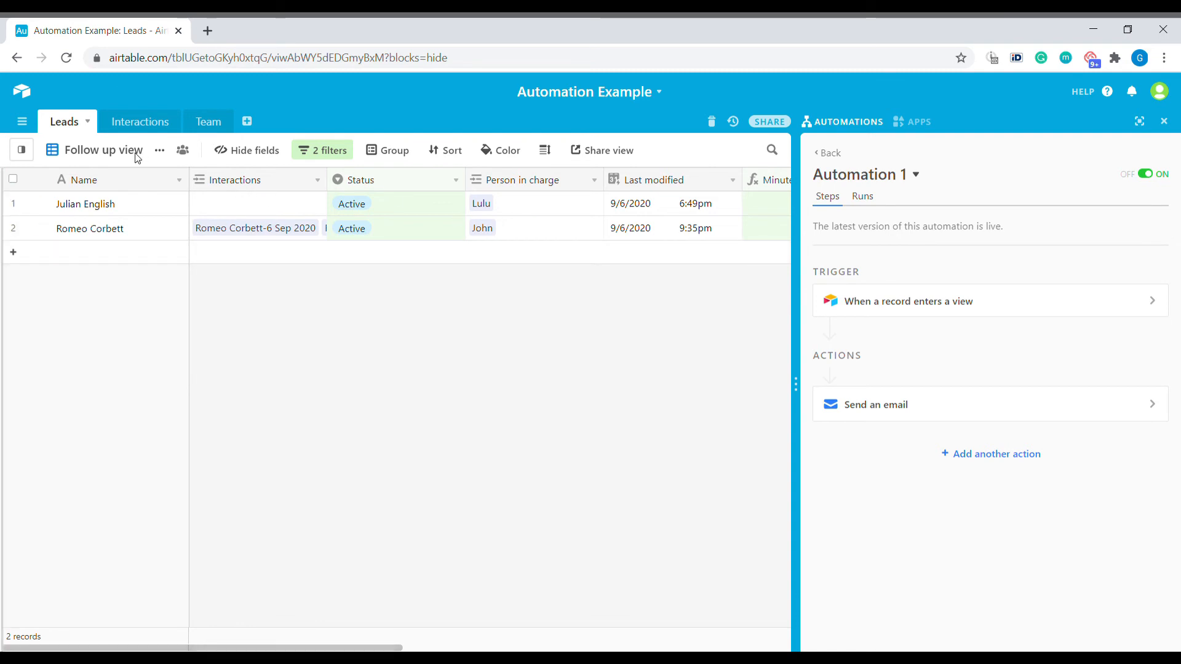
Refresh the Leads Follow up view by switching to Grid view and back
left_click(110, 151)
left_click(65, 229)
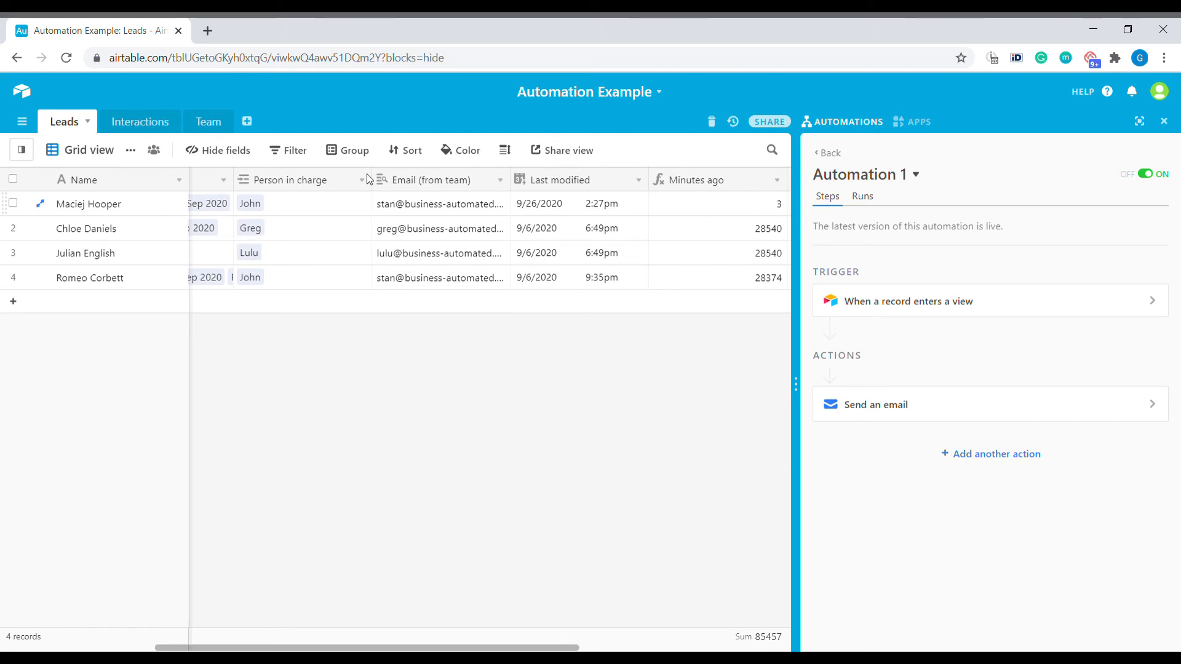
left_click(20, 149)
left_click(98, 247)
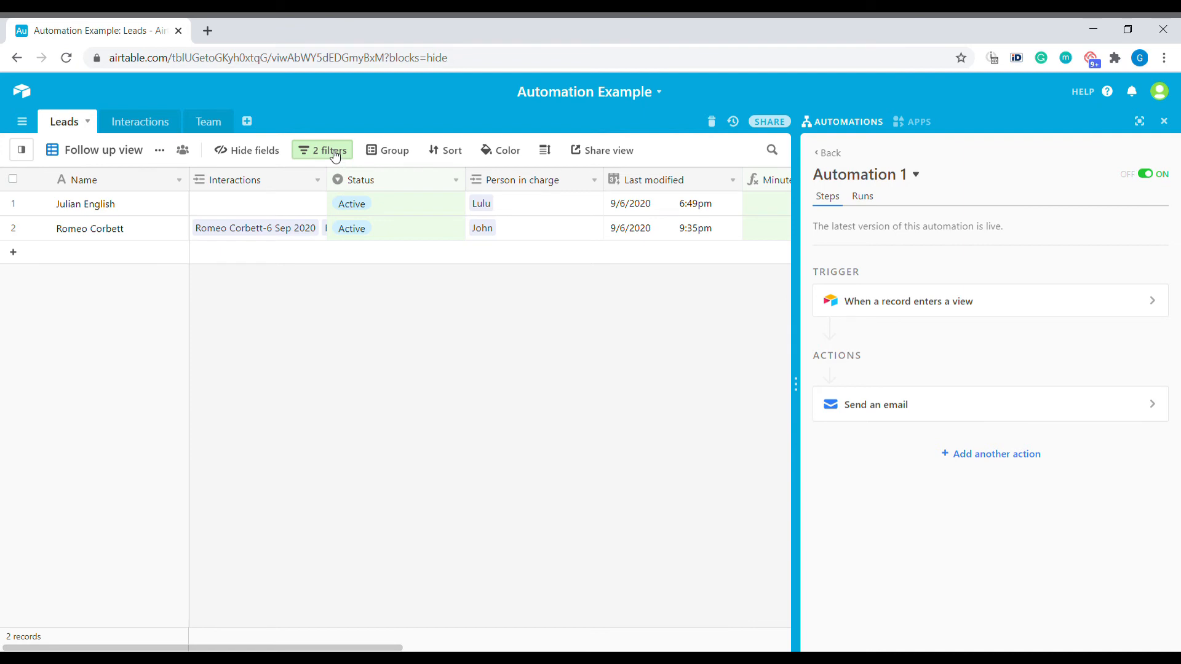
Delete the 5 from the Minutes ago filter condition so three leads qualify
left_click(336, 156)
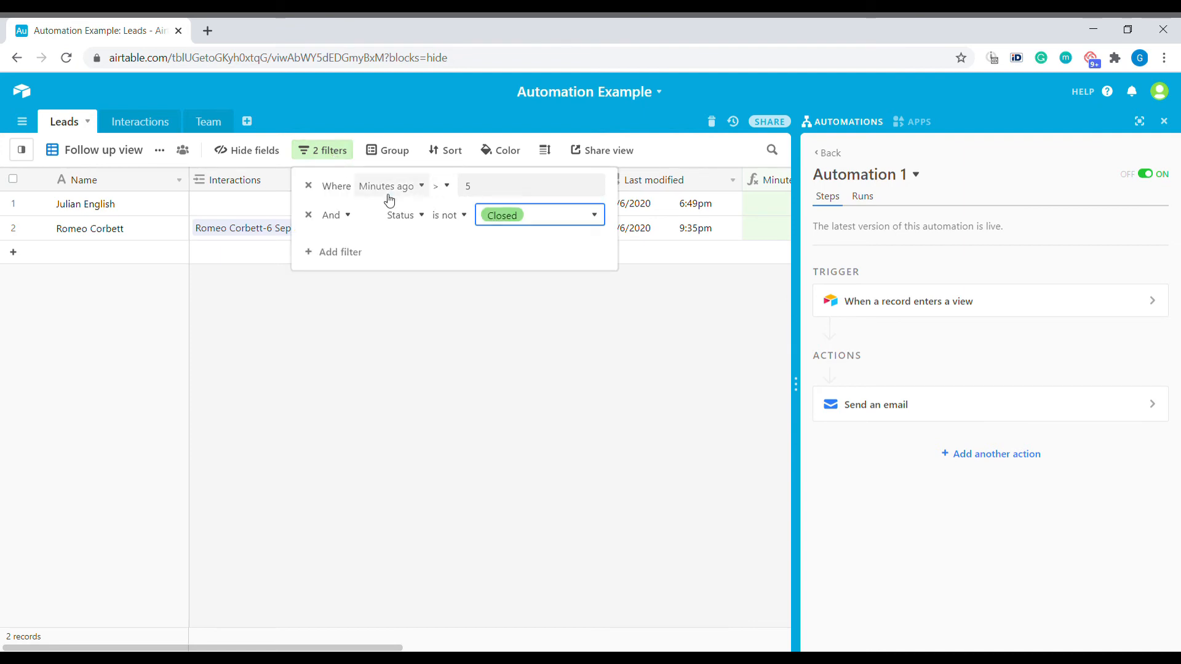
left_click(514, 196)
key("BackSpace")
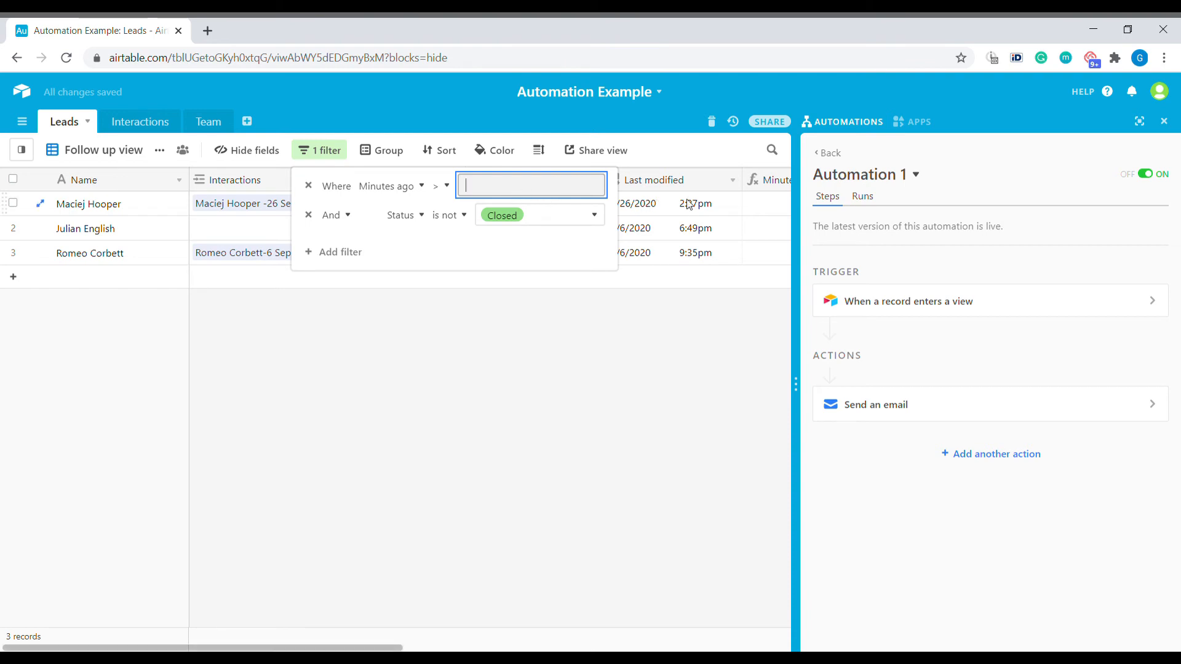
left_click(868, 205)
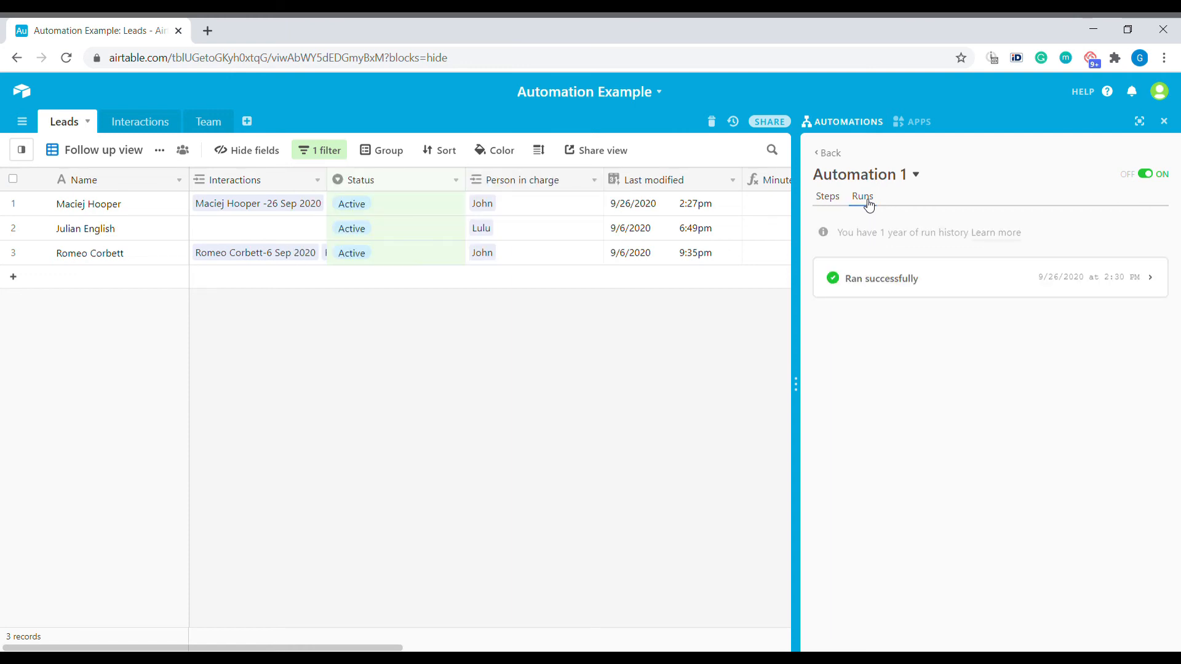
Expand the successful run to show the found lead's field values and the Send an email result
left_click(1003, 287)
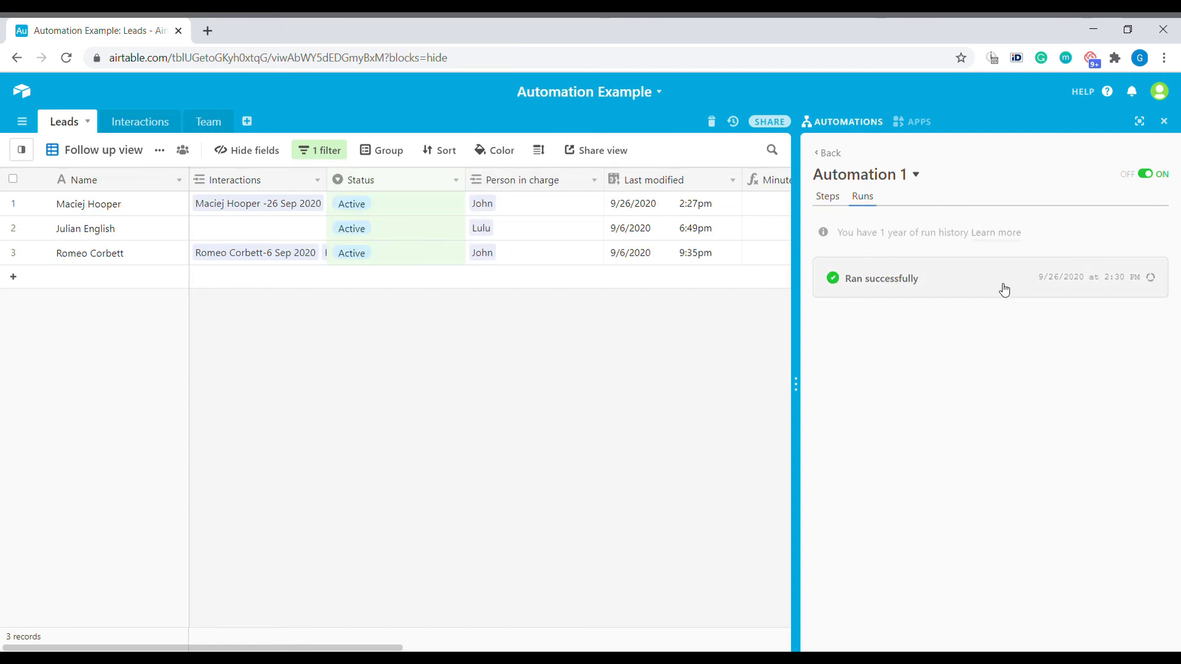
scroll(1024, 367, "down", 1)
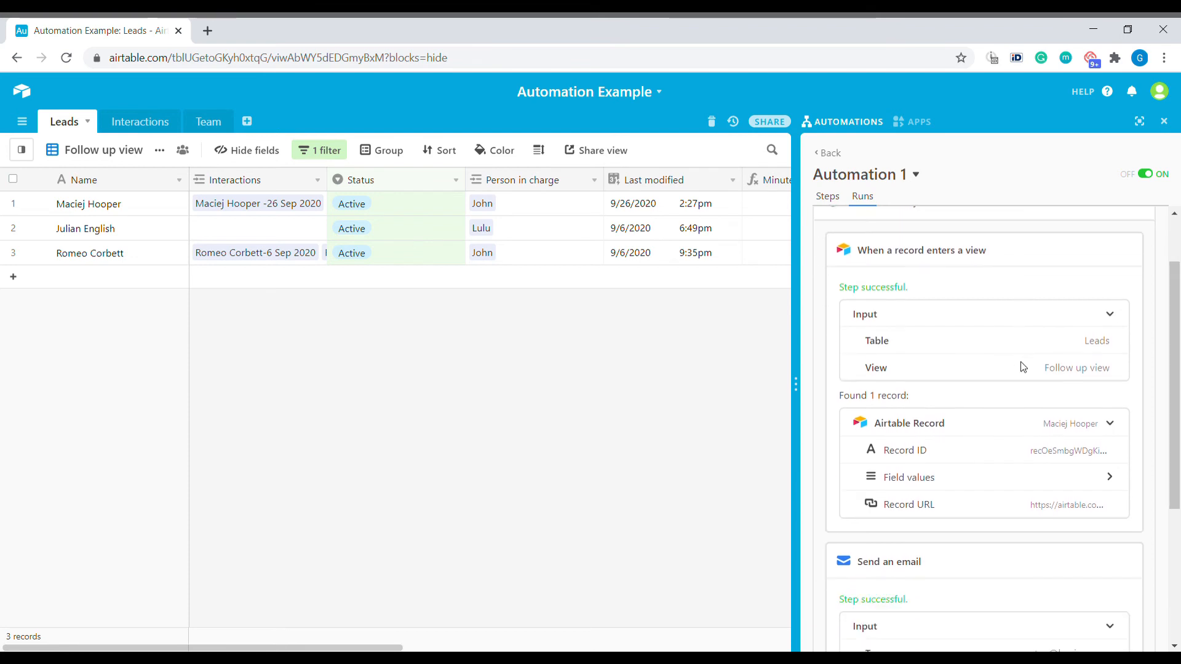
left_click(1117, 428)
left_click(1119, 429)
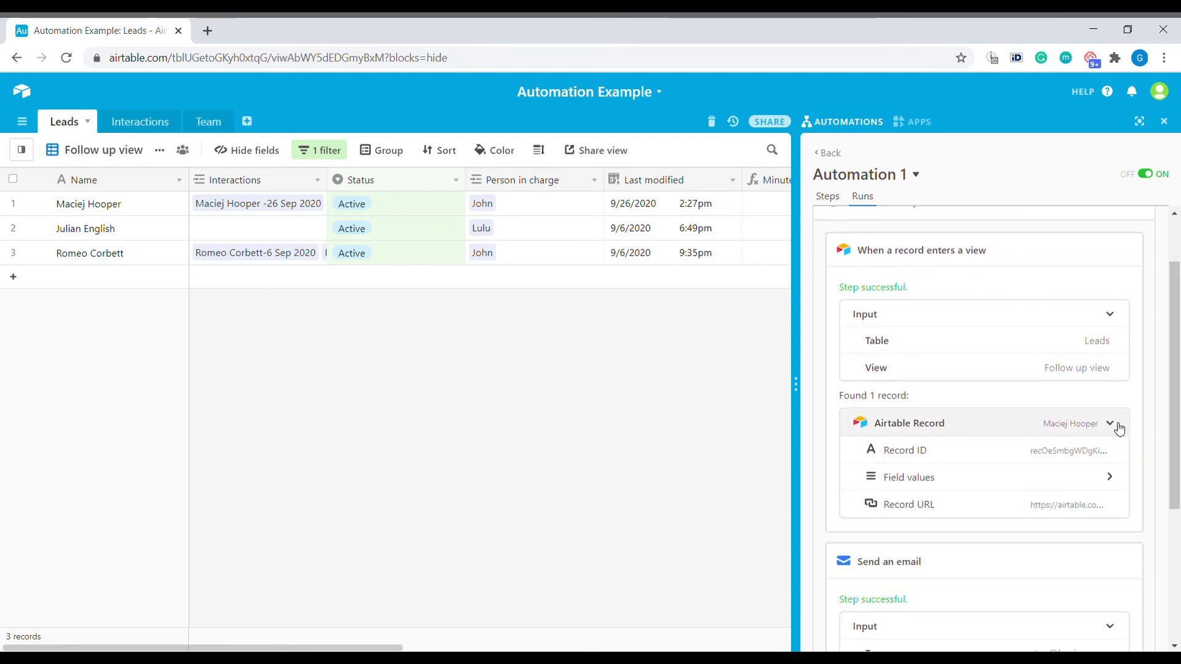
left_click(1111, 477)
scroll(1106, 511, "down", 2)
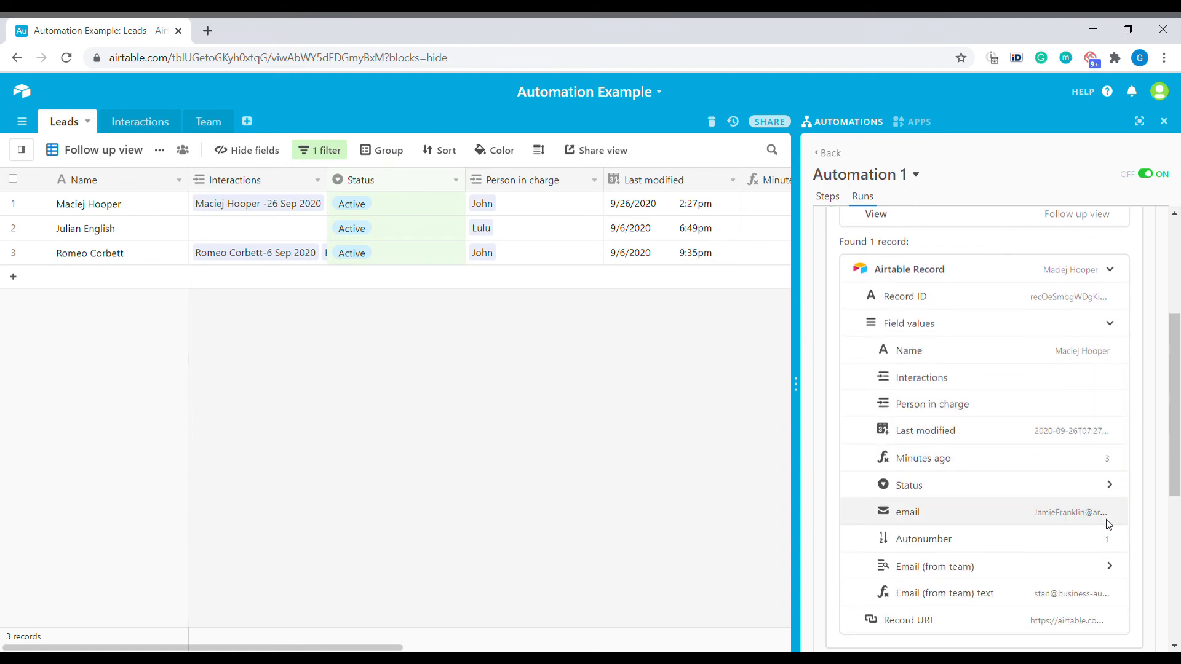
scroll(1107, 520, "up", 4)
scroll(1175, 548, "down", 8)
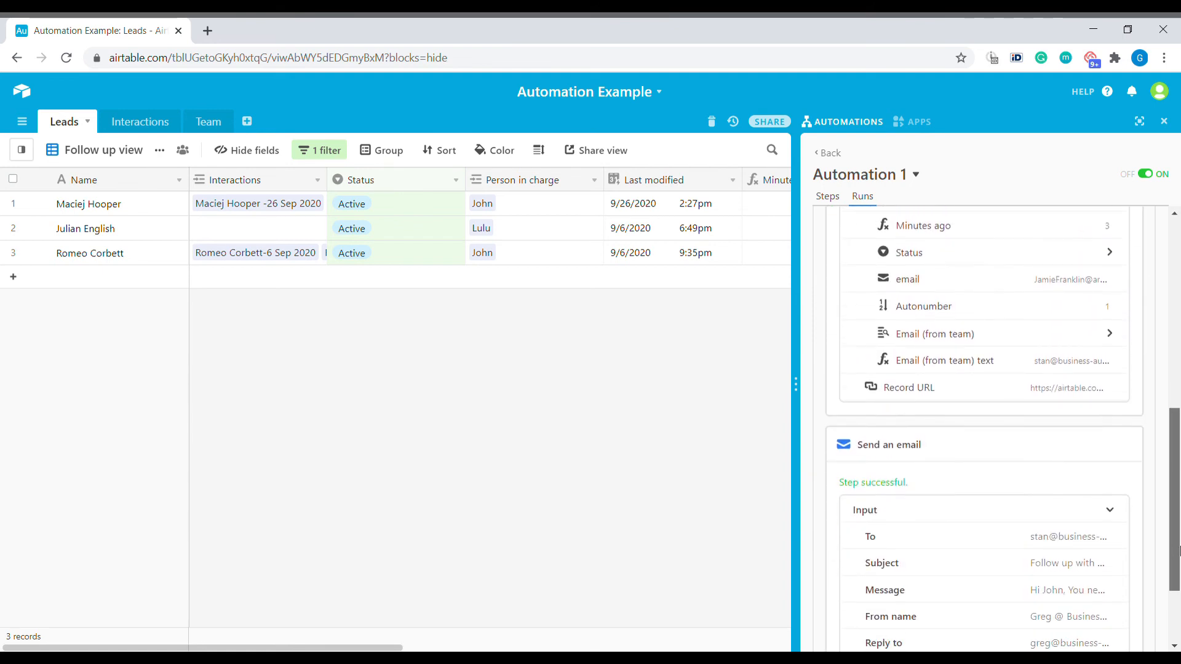
left_click_drag(1180, 546, 1143, 317)
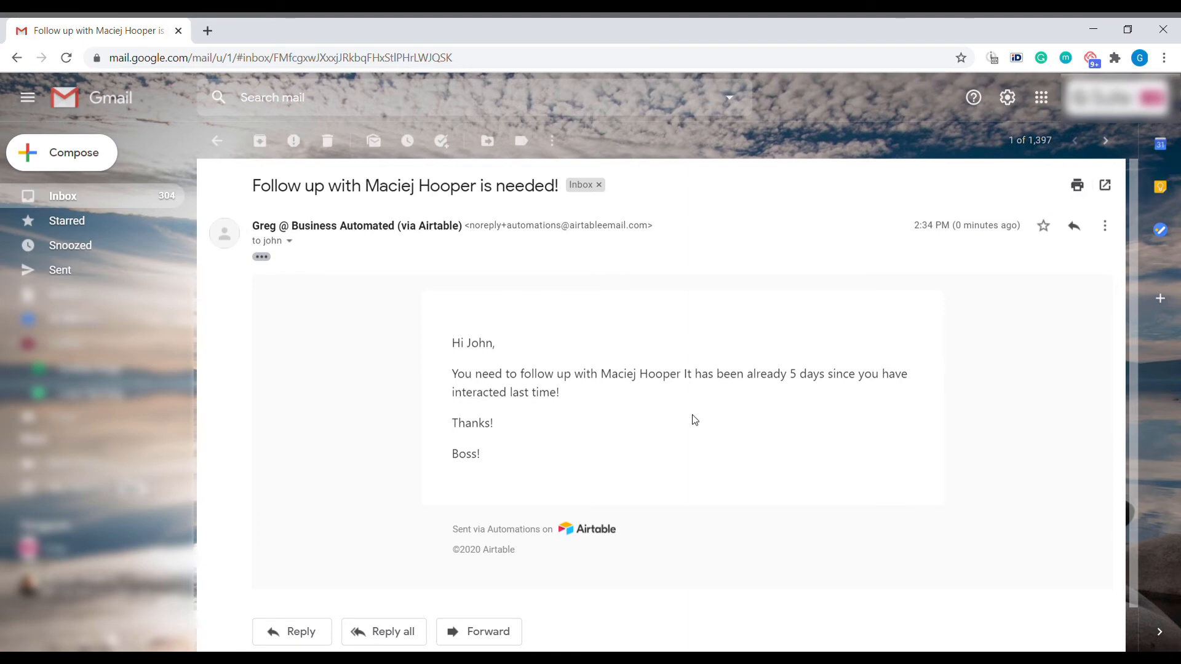
Check the follow-up email's greeting and its reply-to and to addresses in the recipient details
double_click(483, 342)
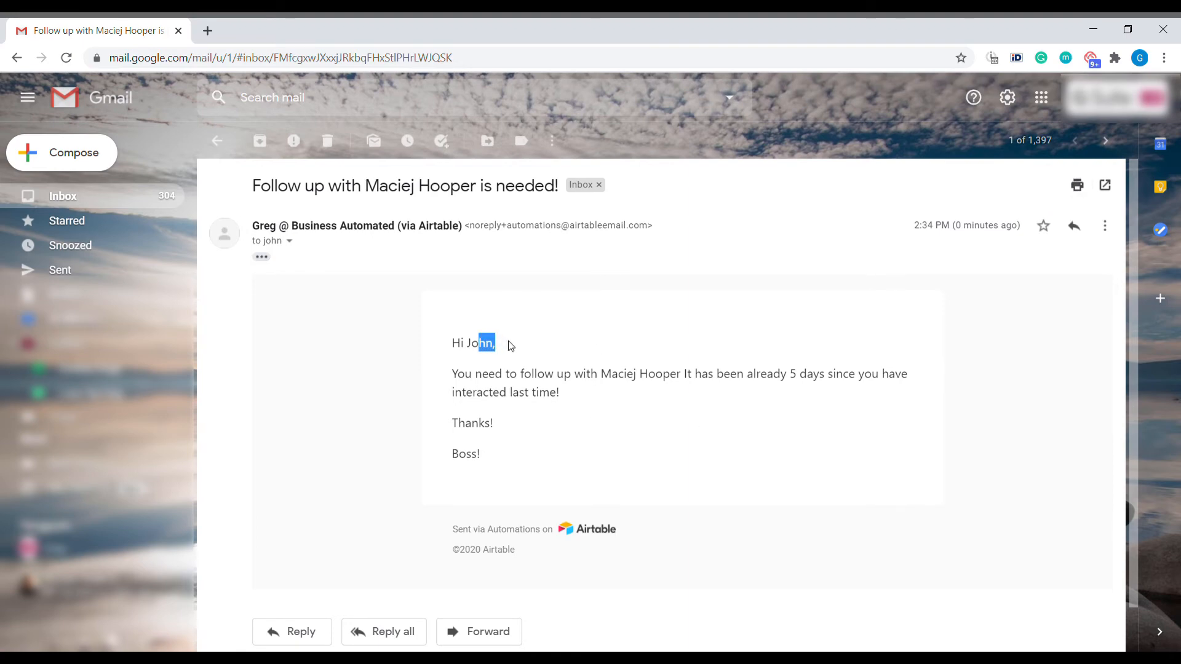
left_click(289, 240)
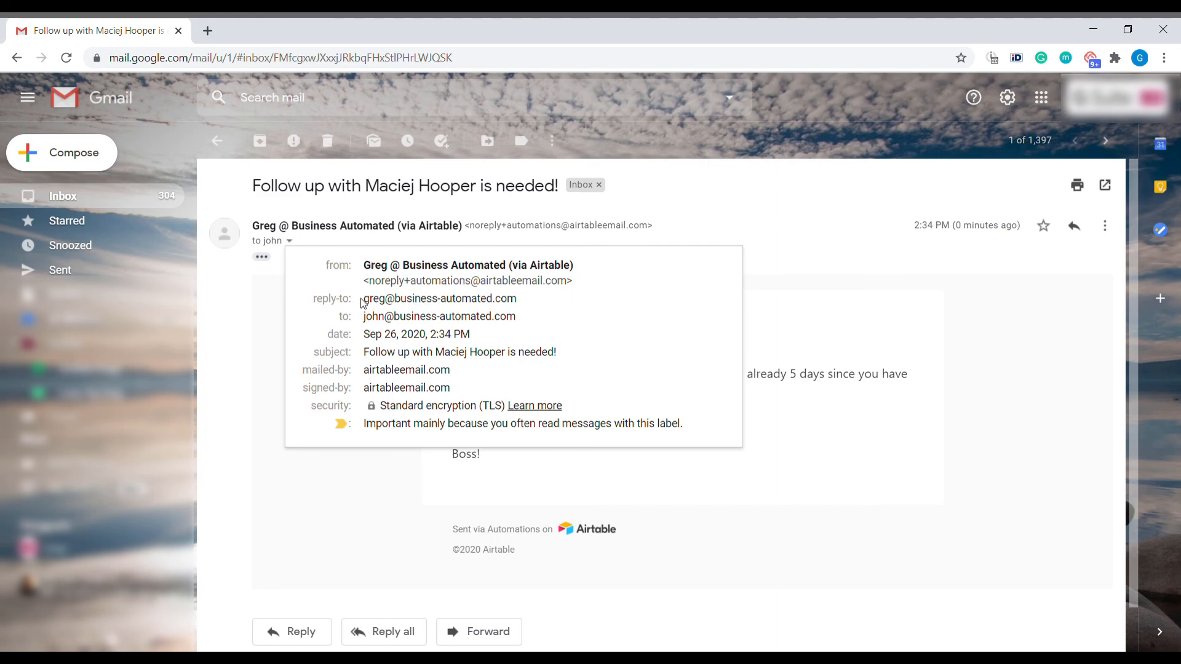
left_click_drag(362, 301, 532, 306)
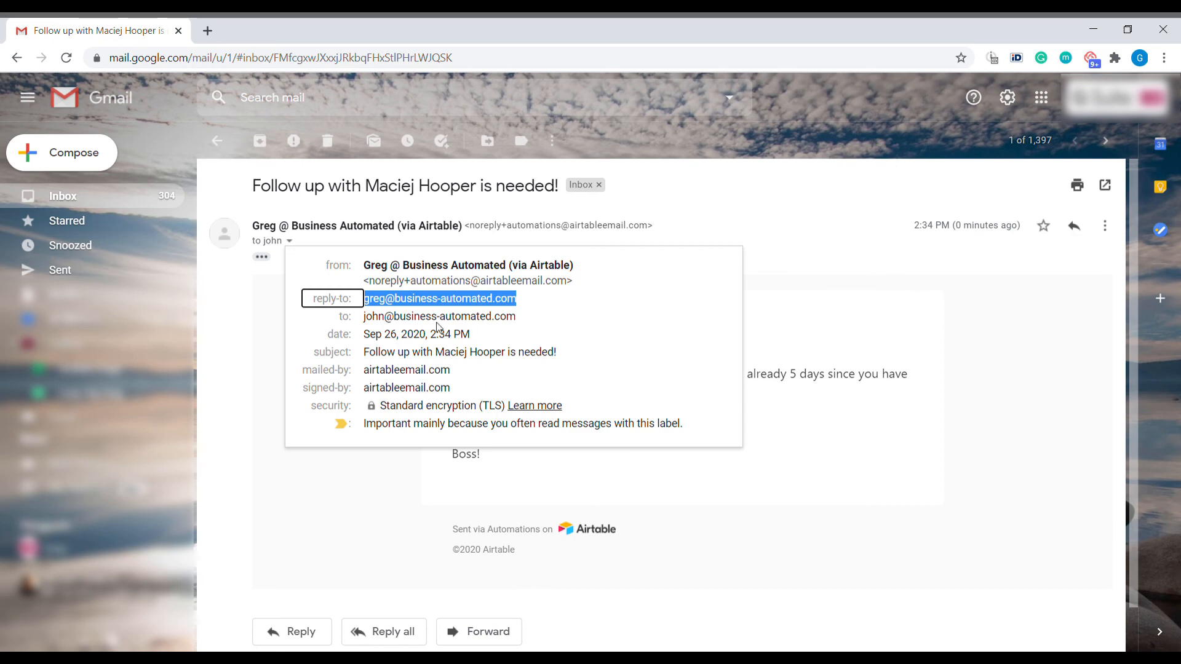
left_click(884, 476)
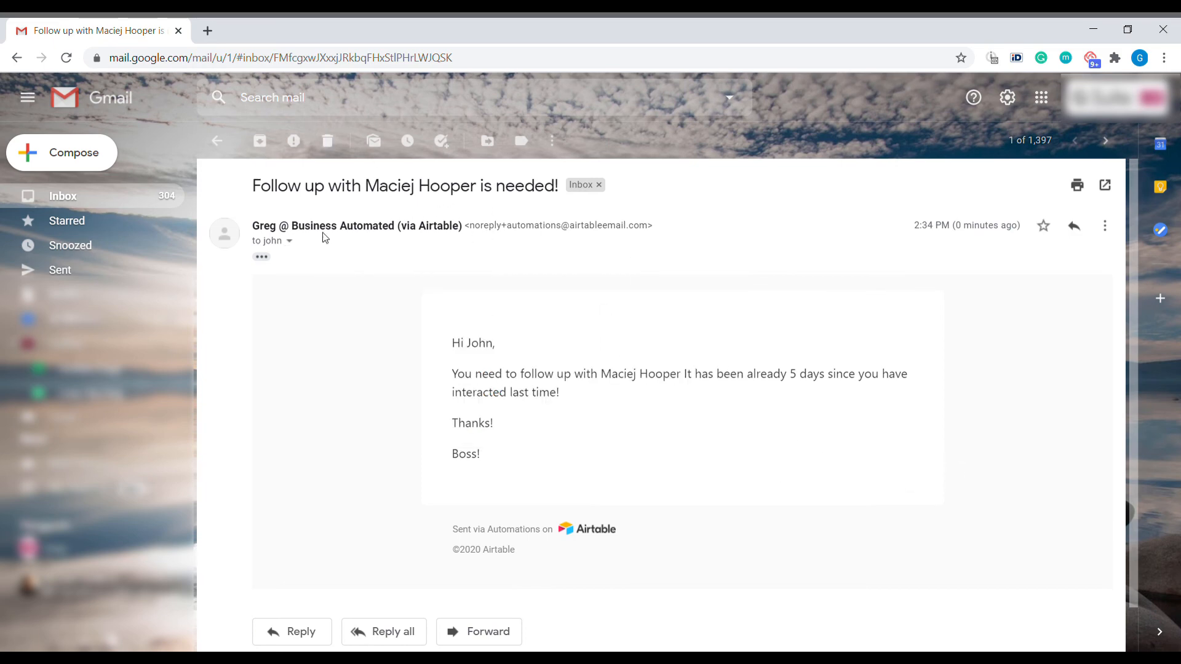
Review the follow-up sentence in the message body, then return to Airtable
left_click_drag(601, 374, 814, 393)
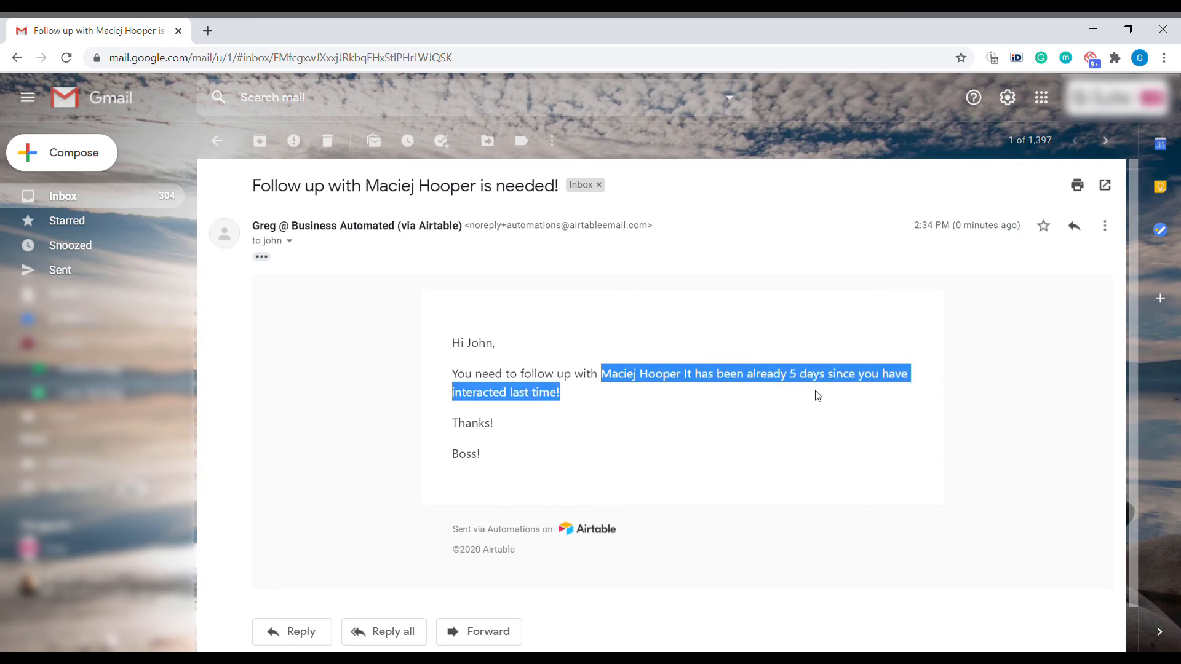
left_click(745, 403)
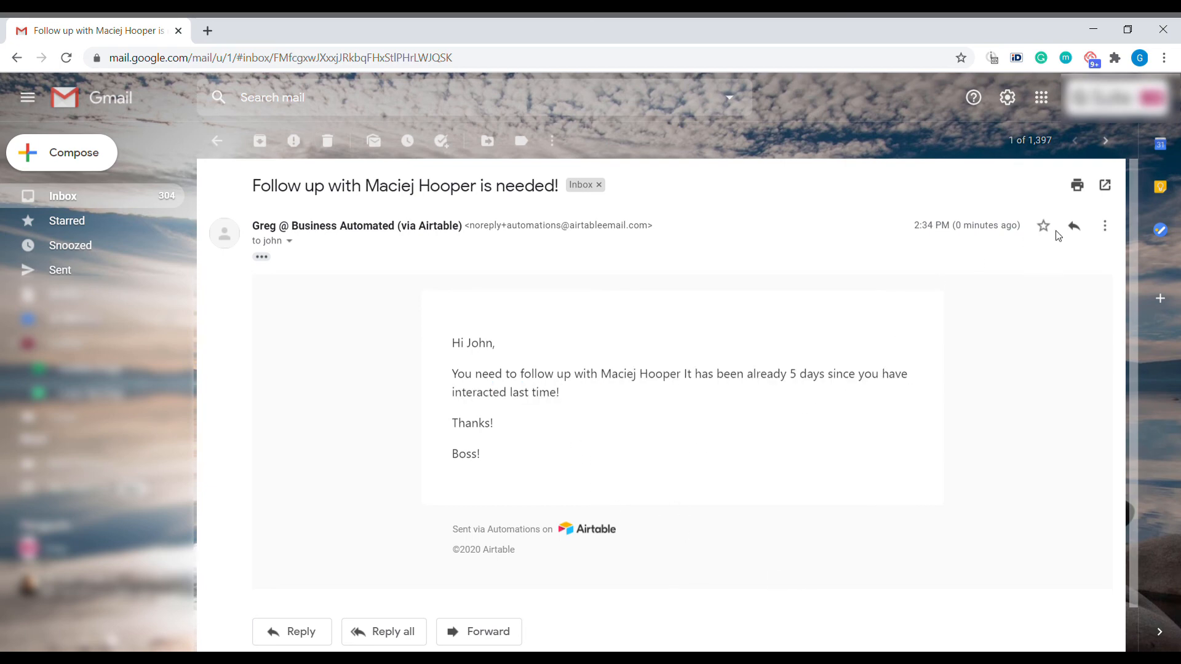
key("alt+Tab")
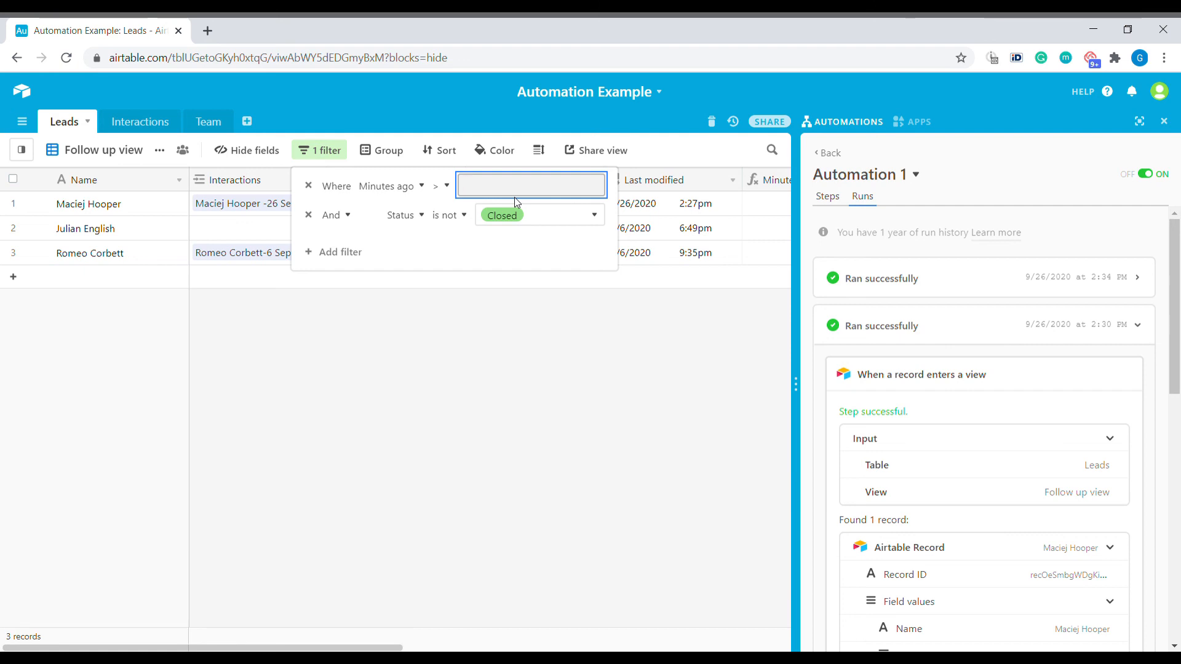
Set the Minutes ago filter value to 14
type("14")
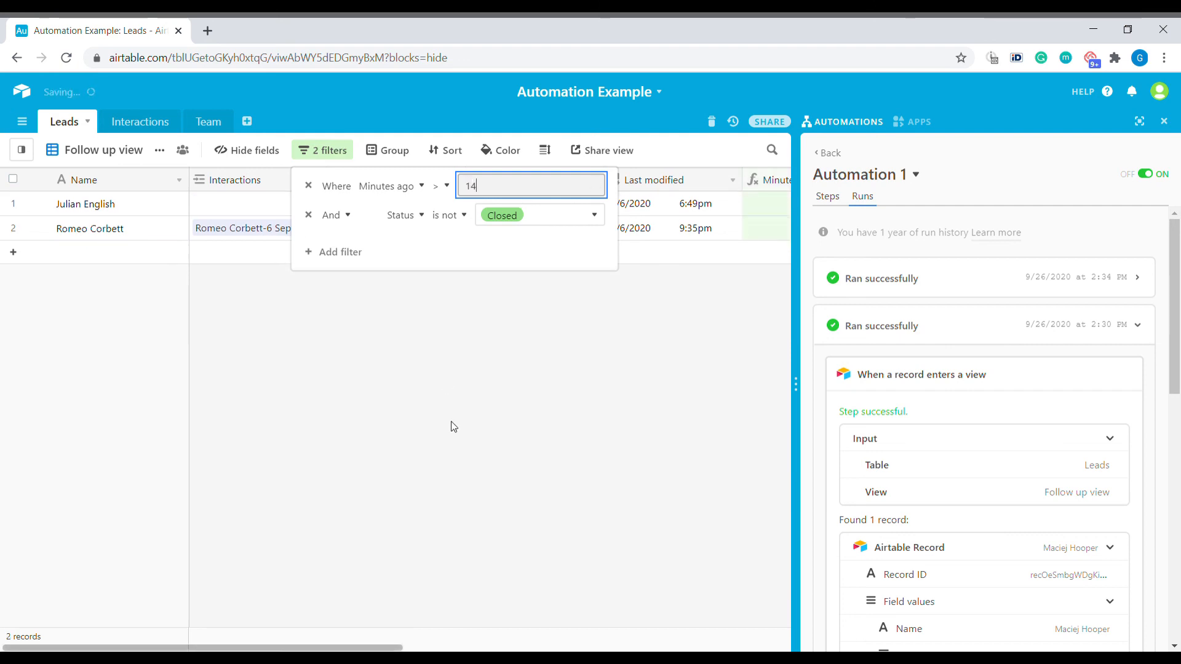
left_click(453, 427)
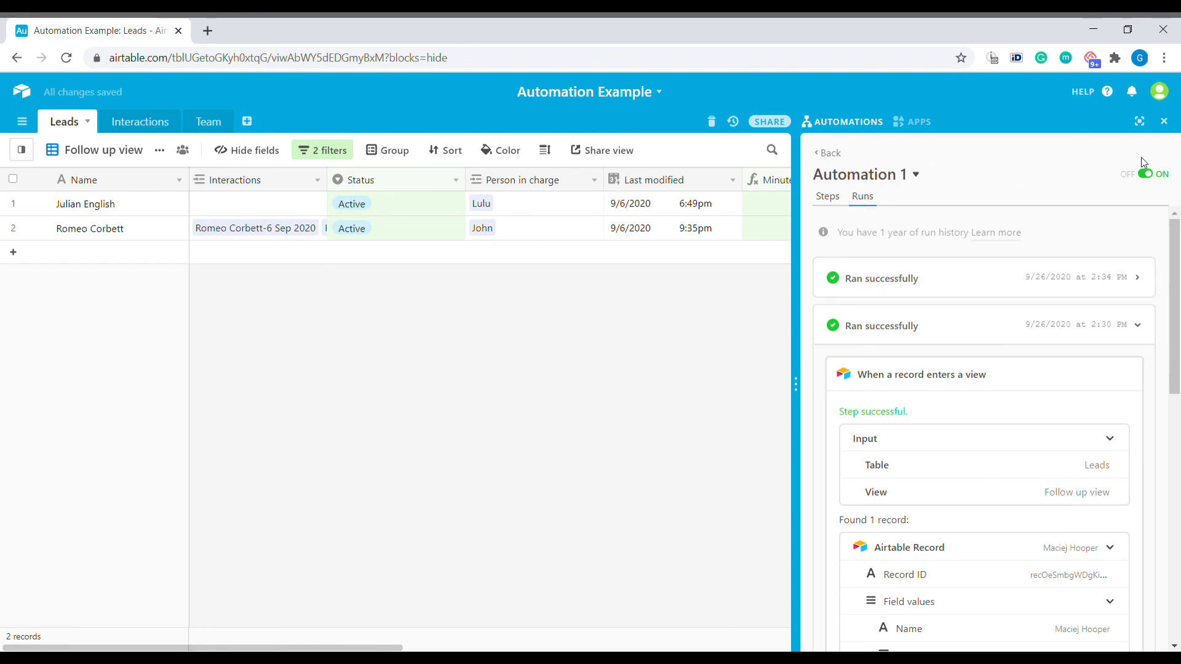
left_click(145, 124)
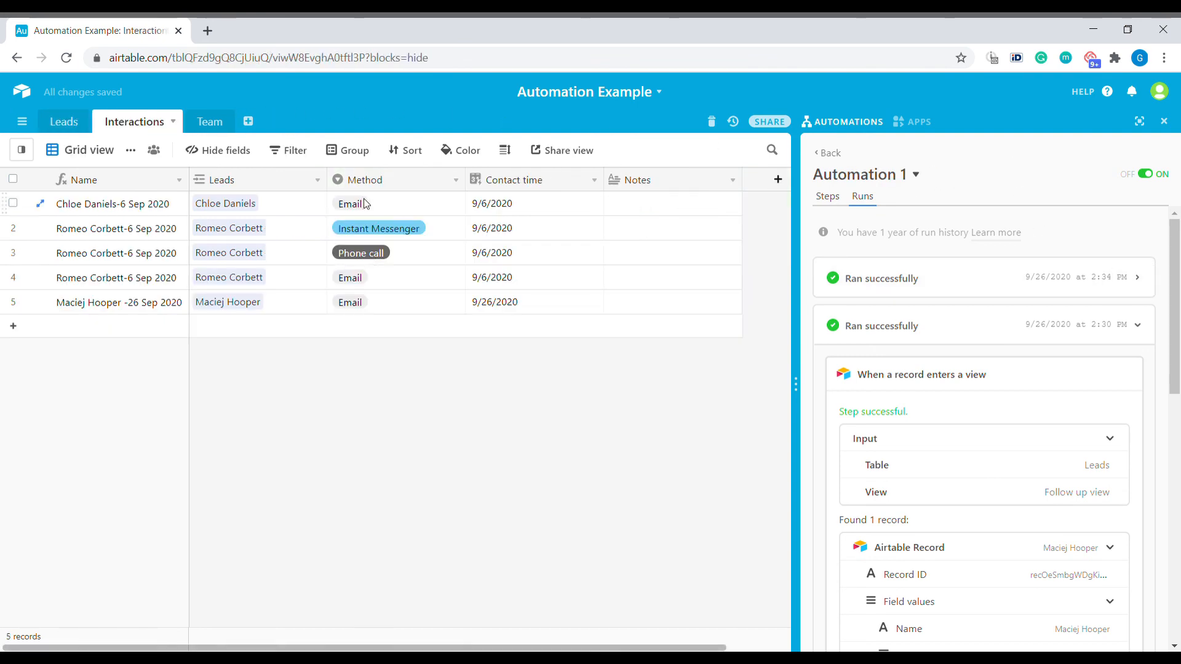
Add two 26 Sep 2020 Interactions rows, each linked to a different lead
left_click(192, 335)
left_click(206, 329)
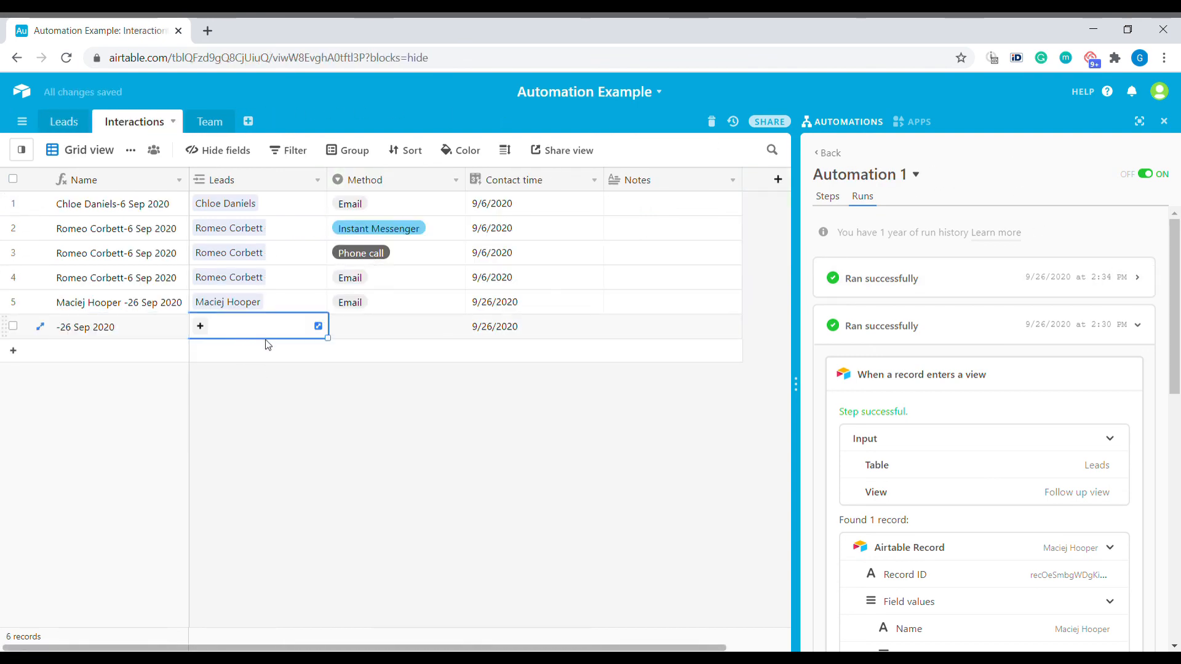
left_click(205, 331)
left_click(99, 294)
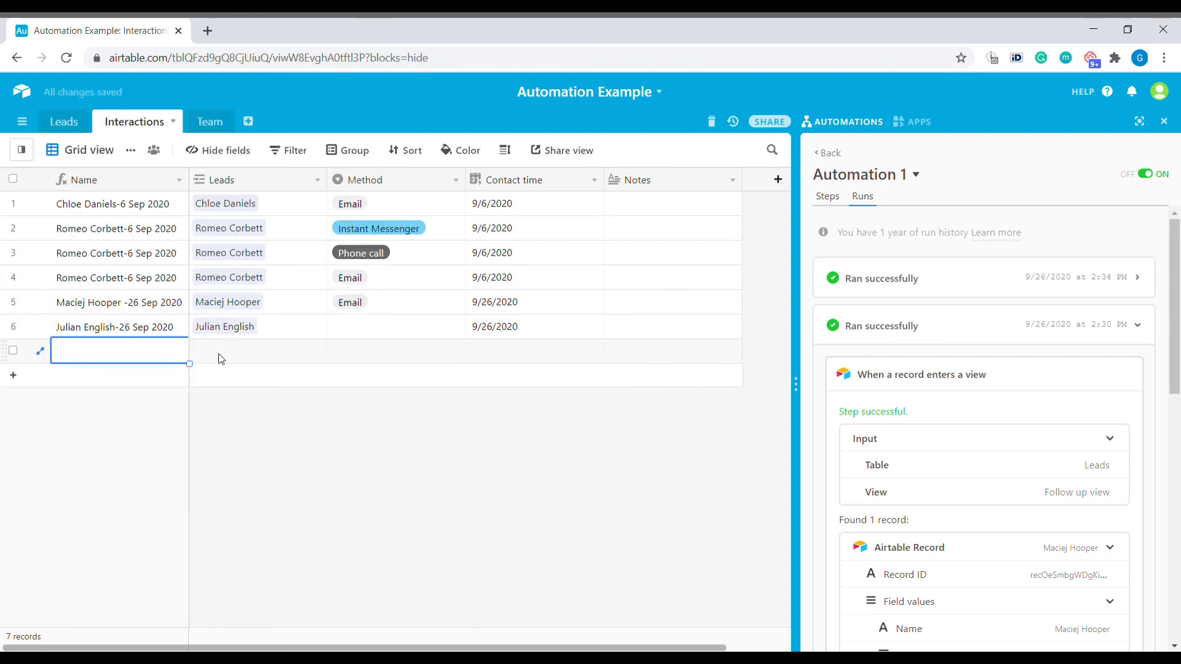
left_click(200, 351)
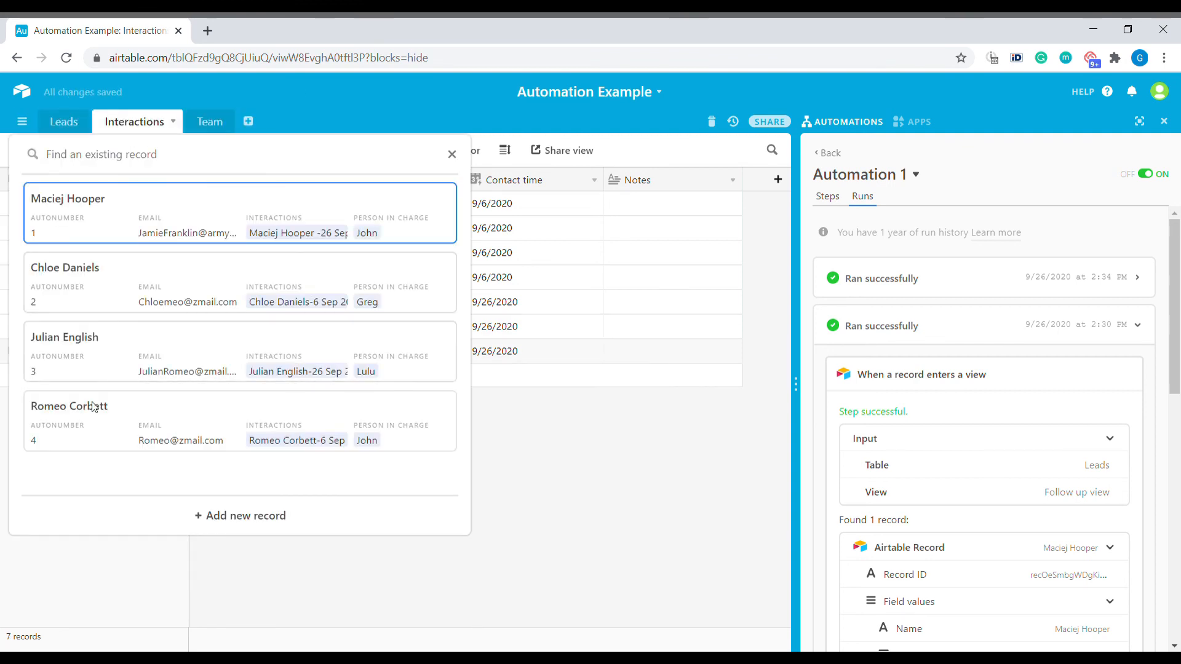
left_click(111, 437)
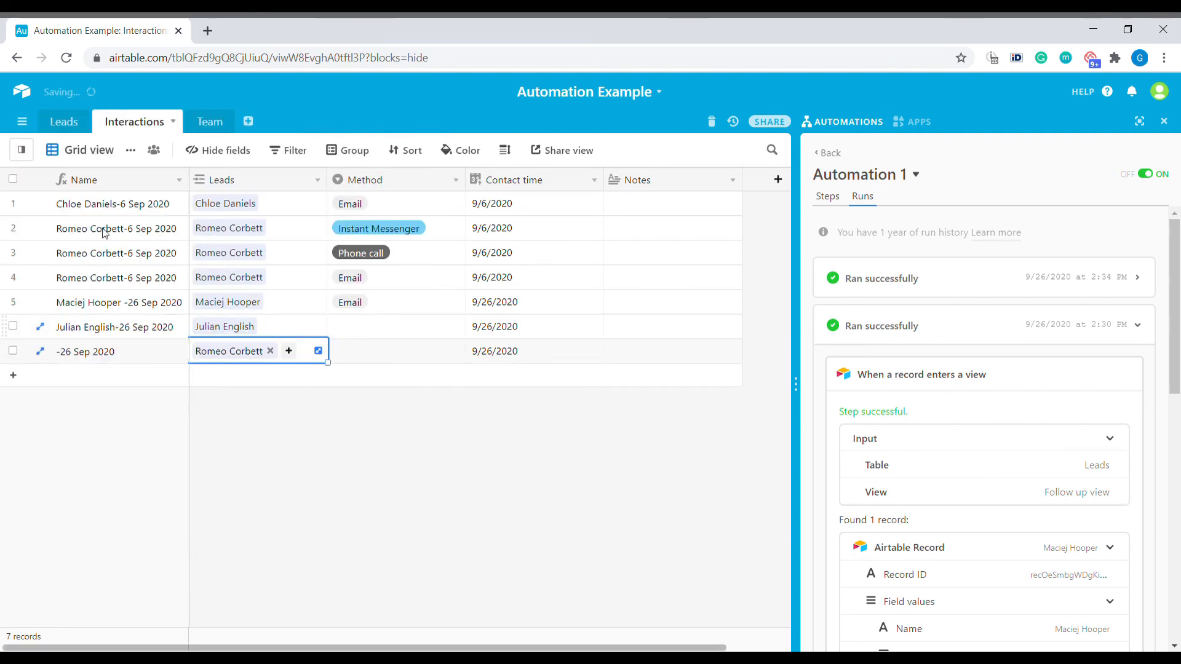
Show the Leads table in its Grid view of all leads
left_click(64, 121)
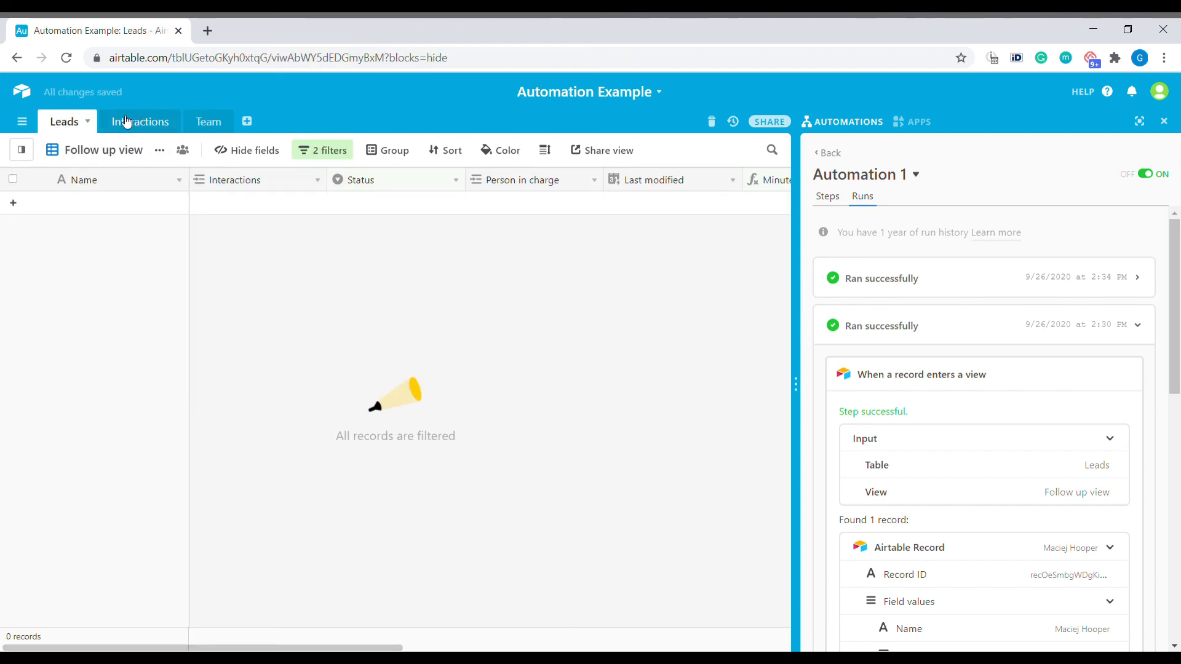
left_click(72, 151)
left_click(89, 226)
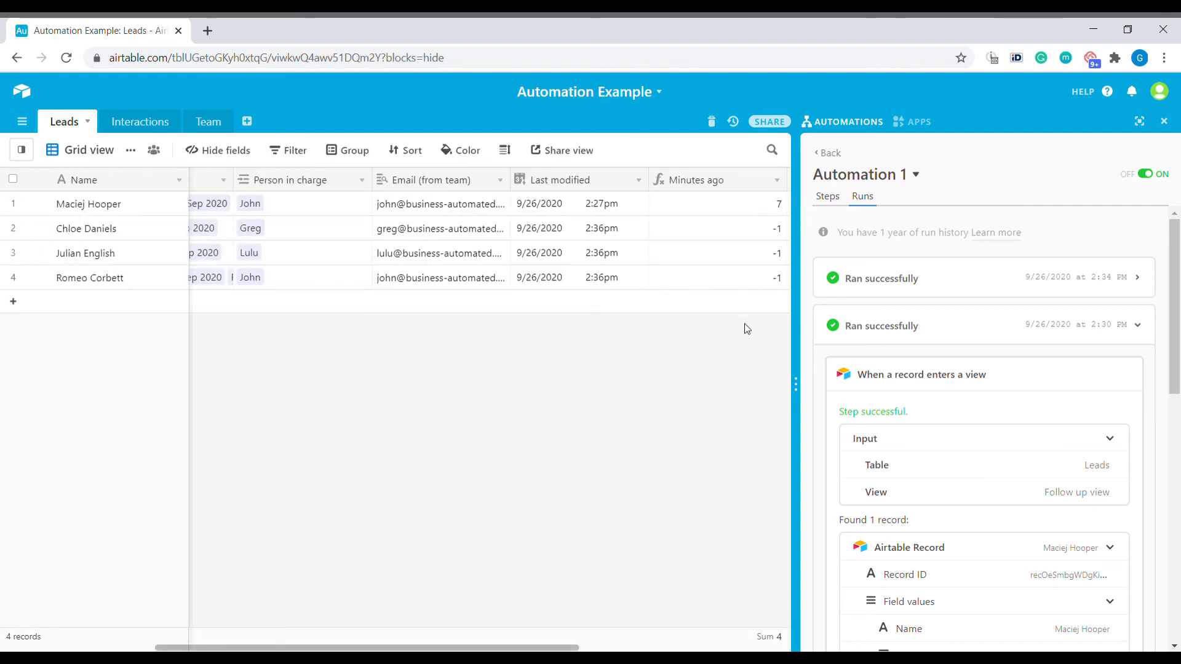
Inspect the Minutes ago formula DATETIME_DIFF(NOW(),{Last modified},'m')+3, then reopen the Follow up view
left_click(778, 180)
left_click(677, 204)
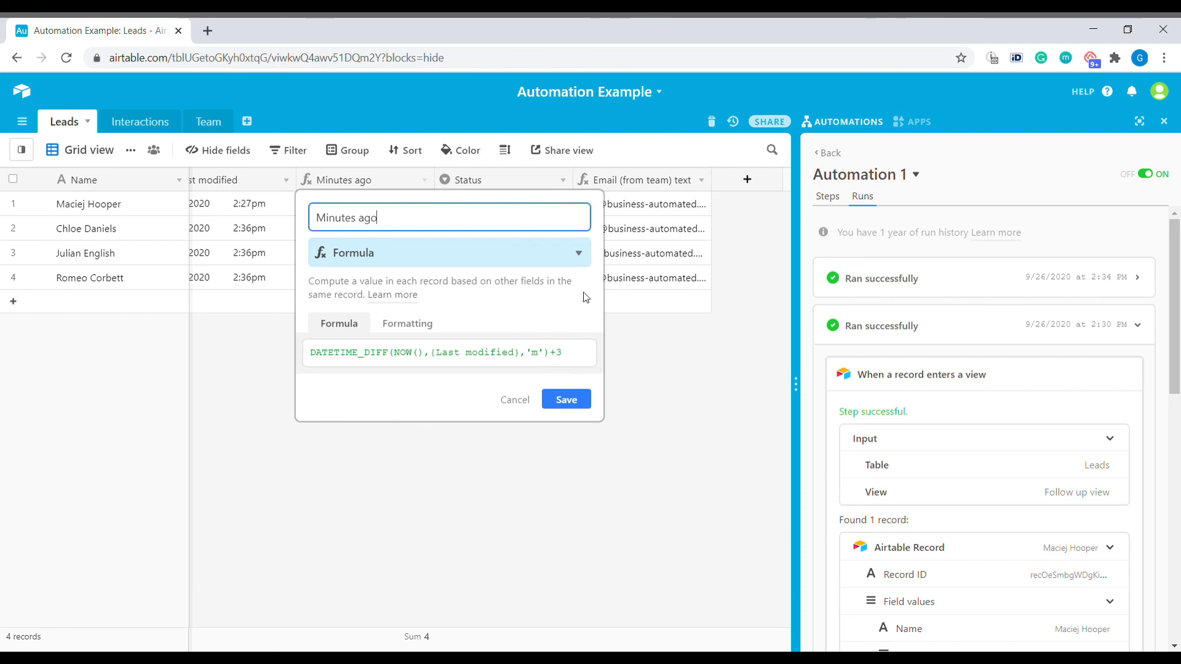
left_click(515, 400)
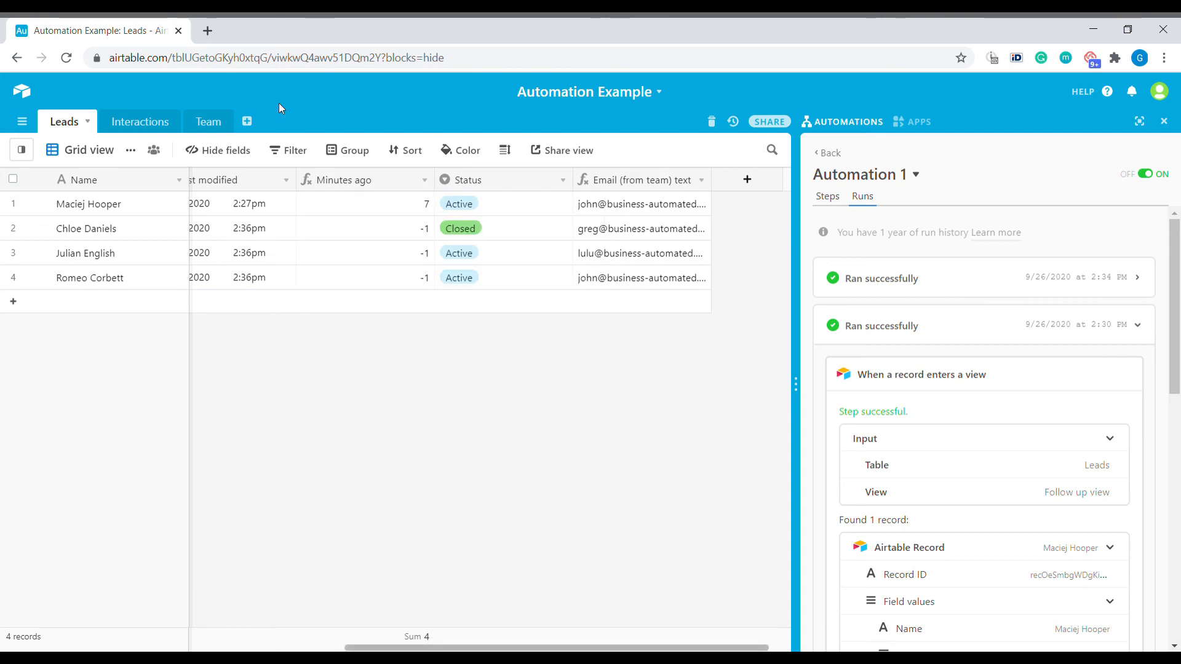
left_click(89, 150)
left_click(106, 244)
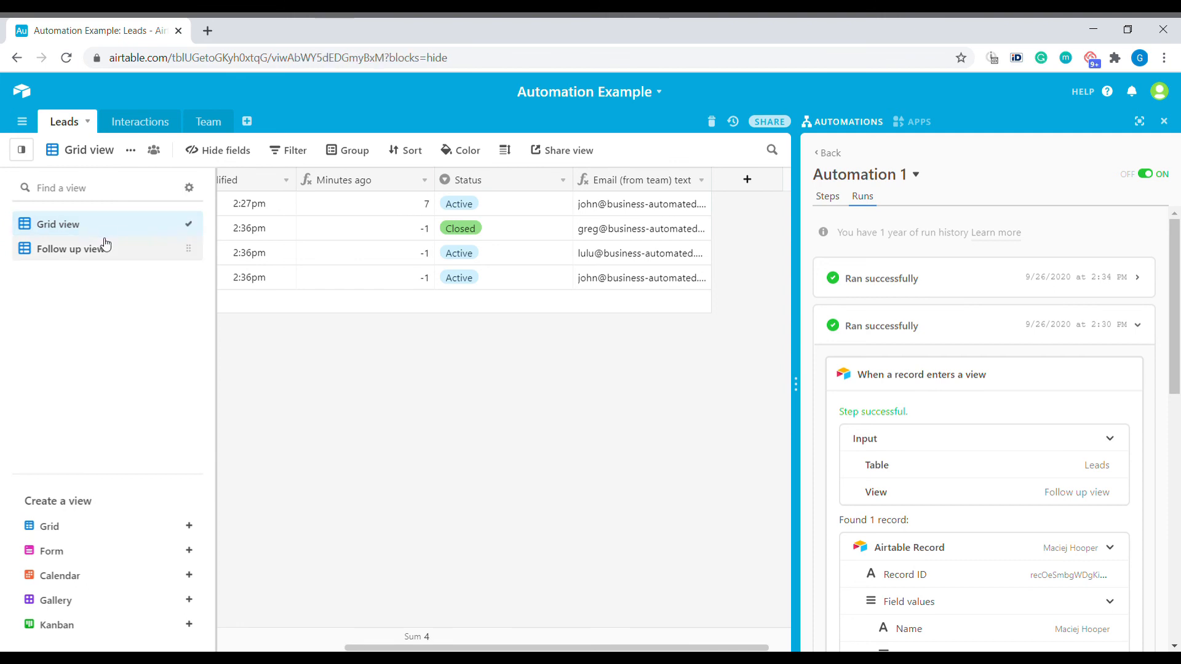